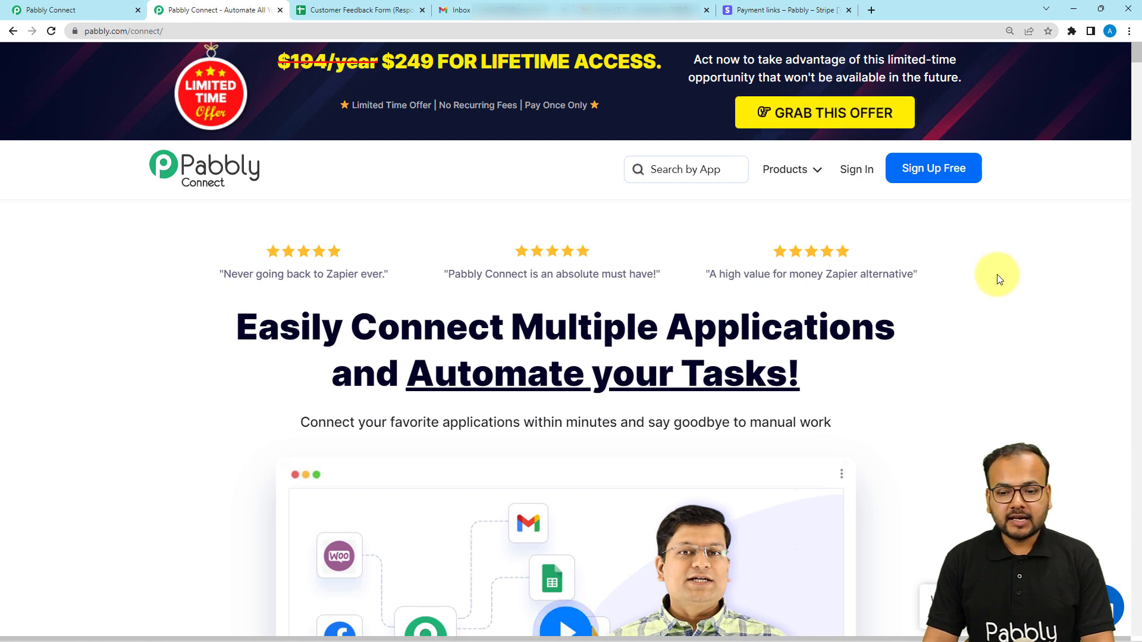
Create a workflow named "Send Payment Links on Getting Approvals" from the Pabbly Connect dashboard.
{"action": "mouse_move", "coordinate": [791, 179]}
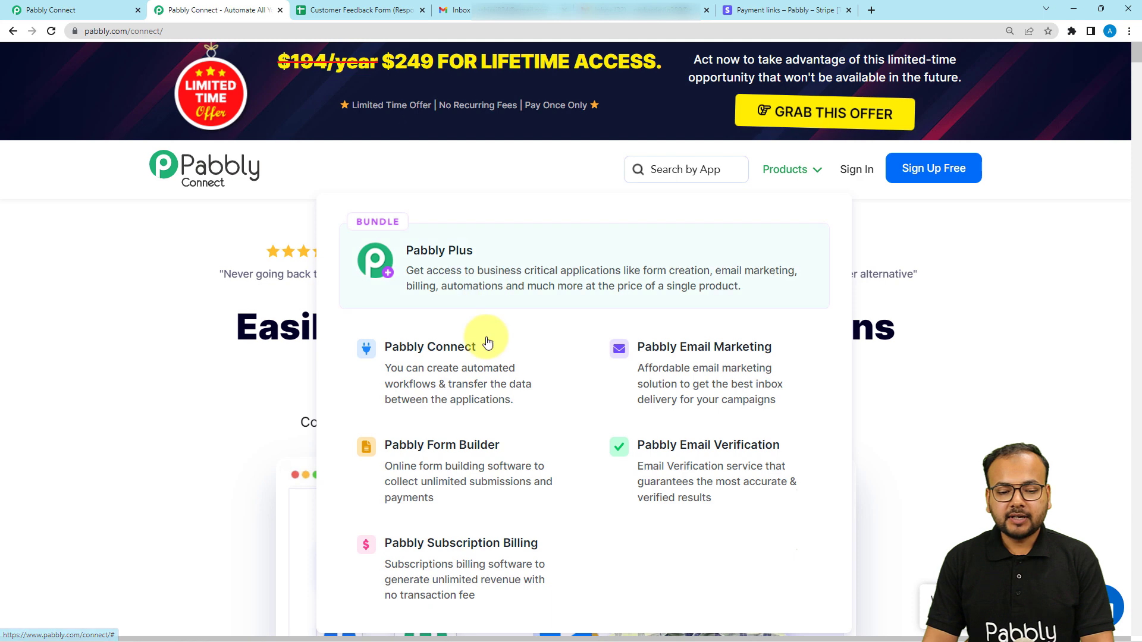
{"action": "left_click", "coordinate": [71, 11]}
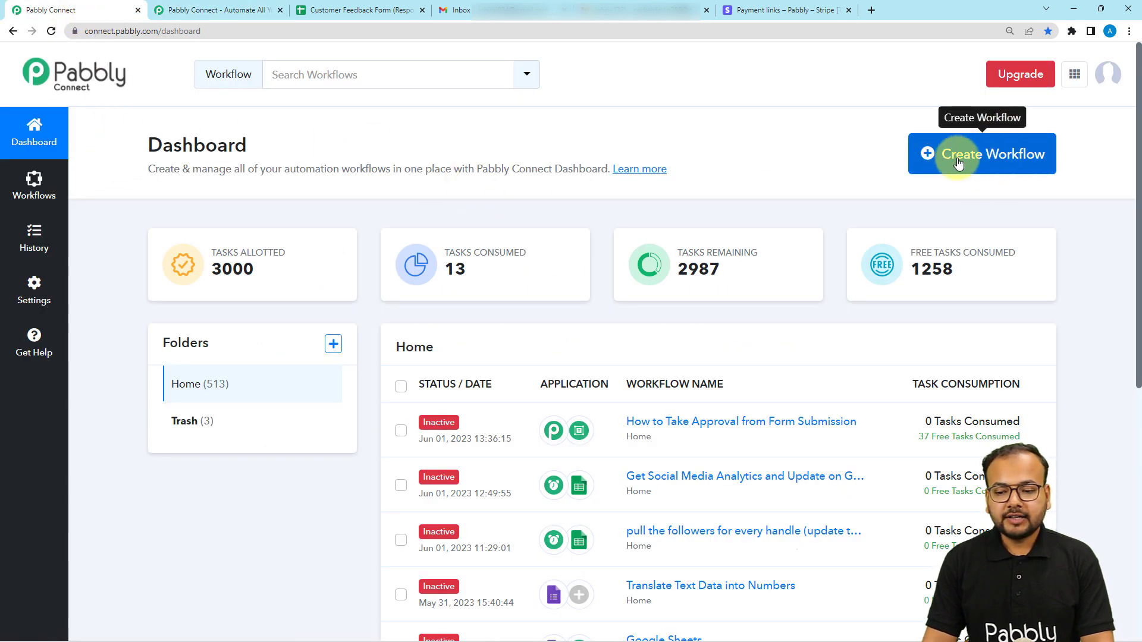
{"action": "left_click", "coordinate": [983, 153]}
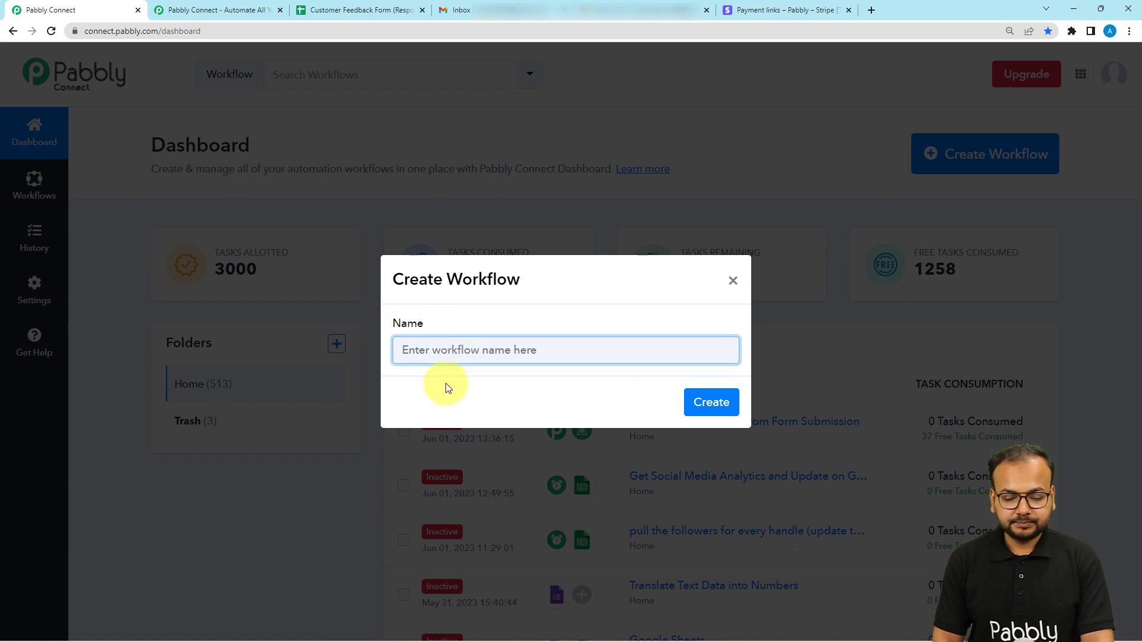
{"action": "type", "text": "Send Payment Links on Getting Approvals"}
{"action": "left_click", "coordinate": [601, 397]}
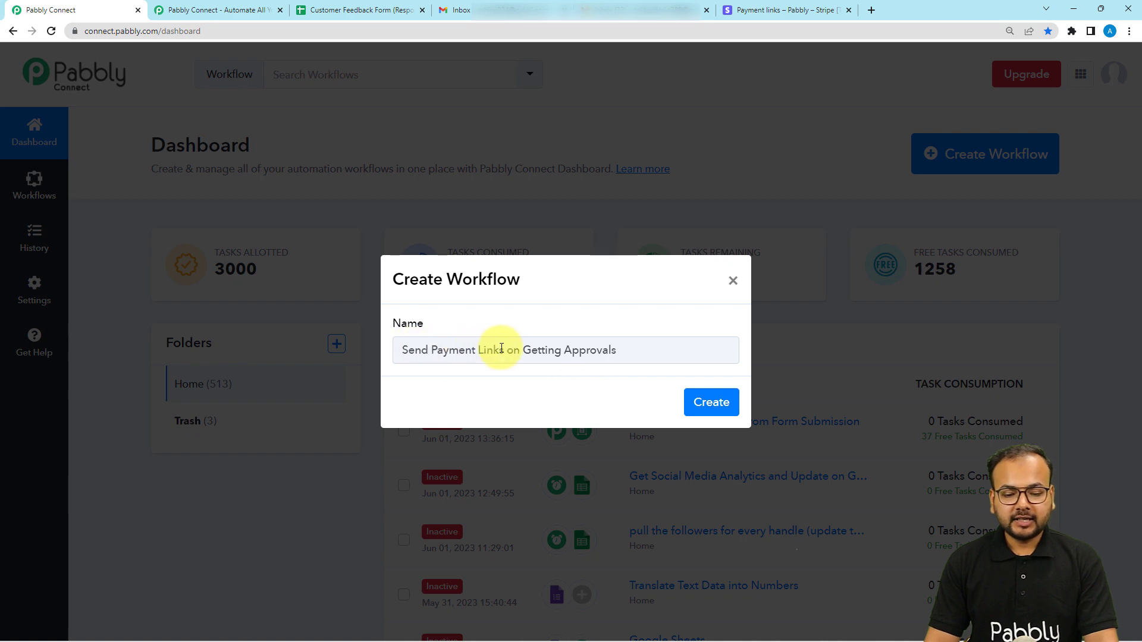
{"action": "left_click", "coordinate": [710, 401]}
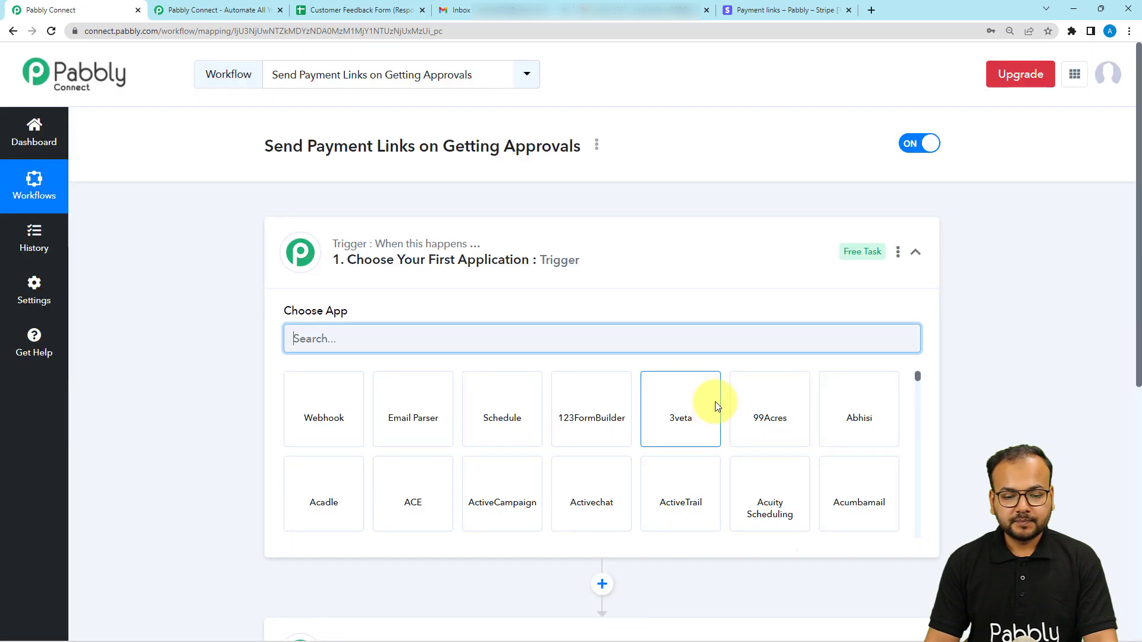
{"action": "left_click", "coordinate": [683, 250]}
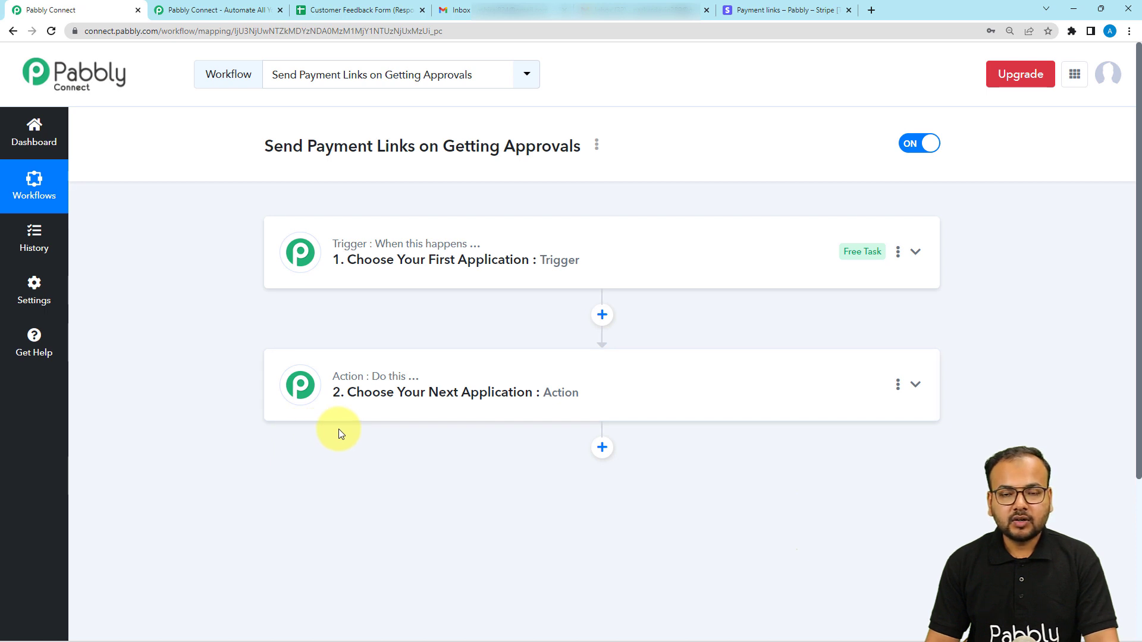
{"action": "mouse_move", "coordinate": [305, 385]}
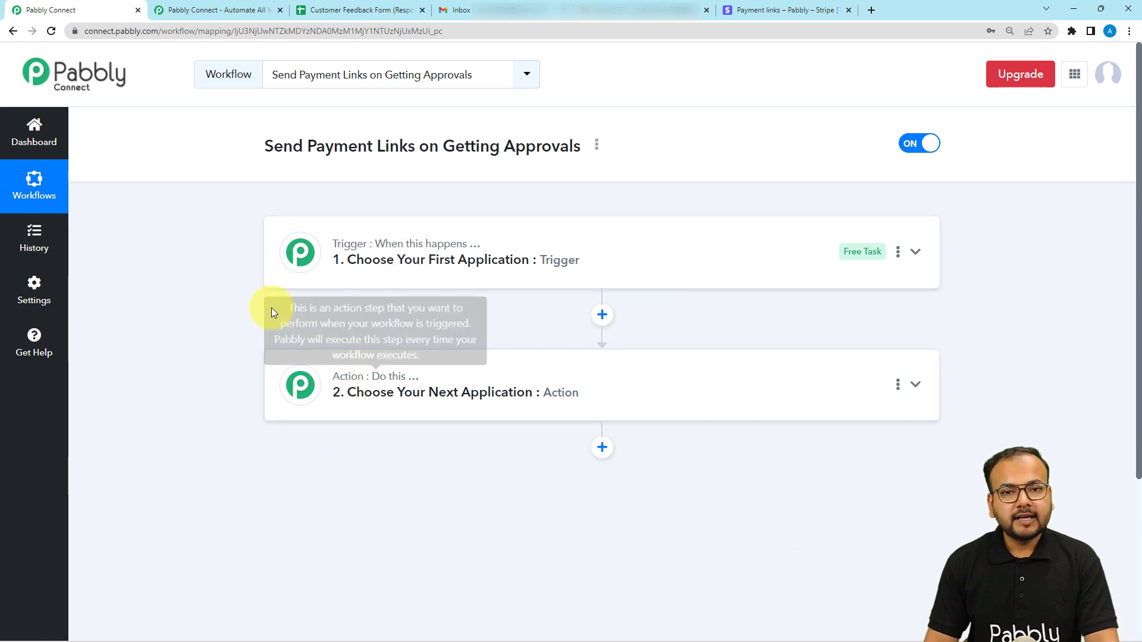
{"action": "left_click", "coordinate": [353, 286]}
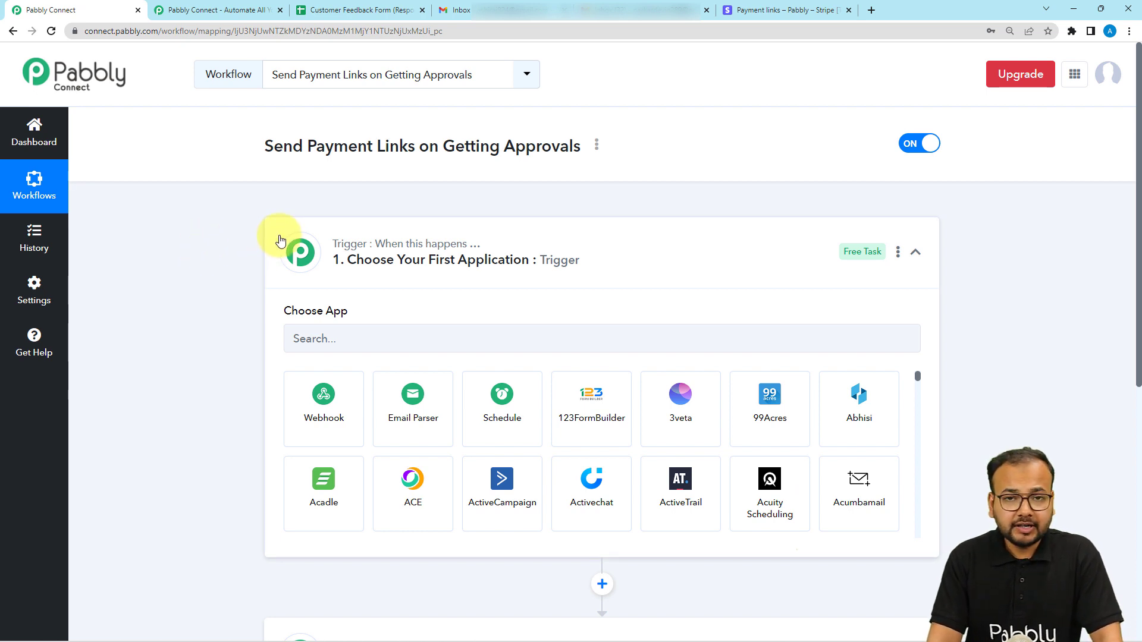
Check the Customer Feedback Form responses sheet and set Email Parser by Pabbly as the workflow's trigger application.
{"action": "left_click", "coordinate": [375, 12]}
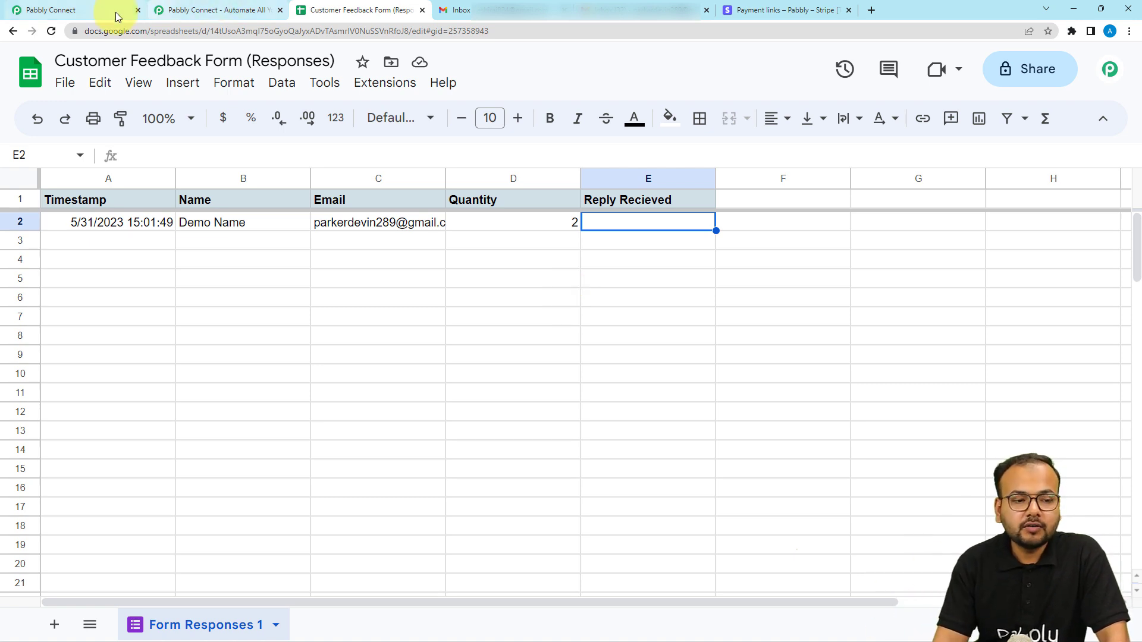
{"action": "left_click", "coordinate": [98, 12]}
{"action": "scroll", "coordinate": [208, 433], "scroll_direction": "down", "scroll_amount": 1}
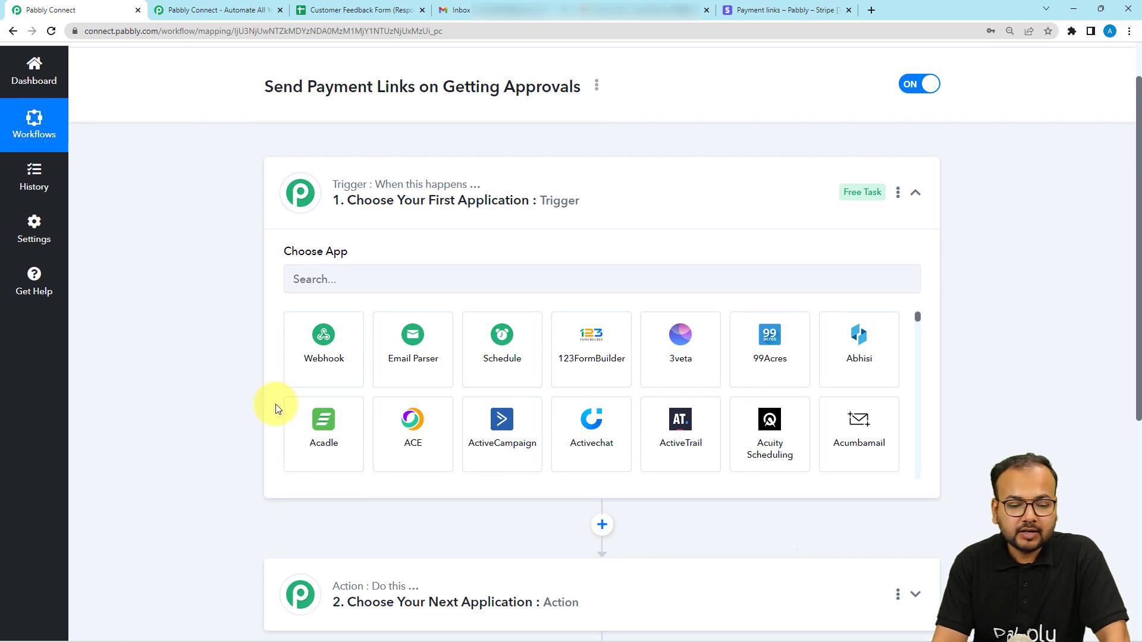
{"action": "left_click", "coordinate": [424, 382]}
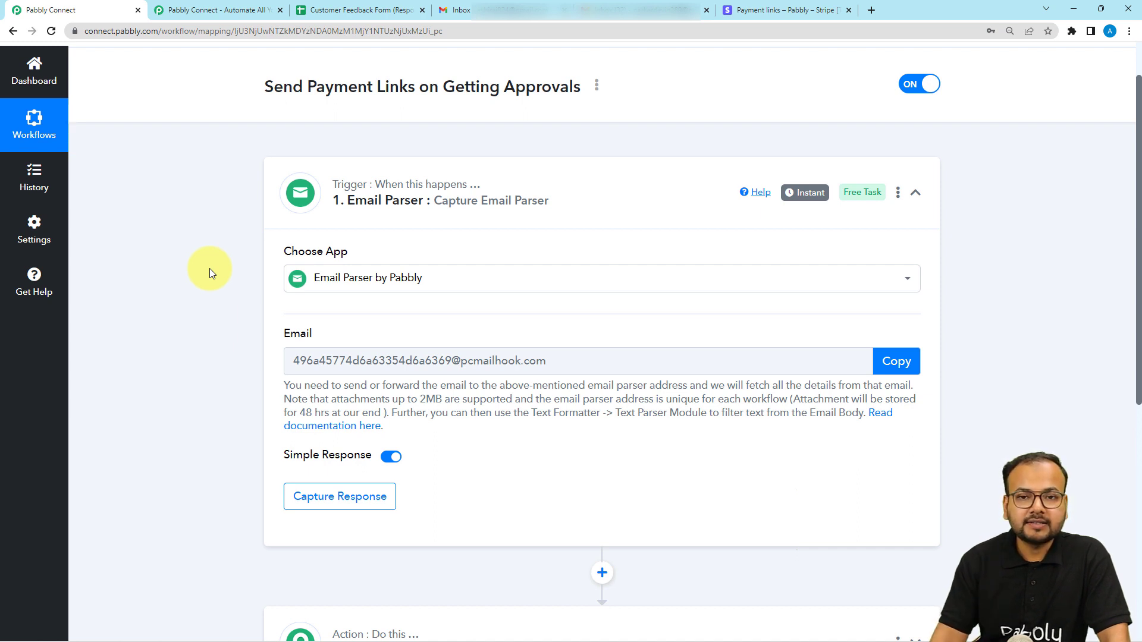
{"action": "scroll", "coordinate": [208, 271], "scroll_direction": "down", "scroll_amount": 2}
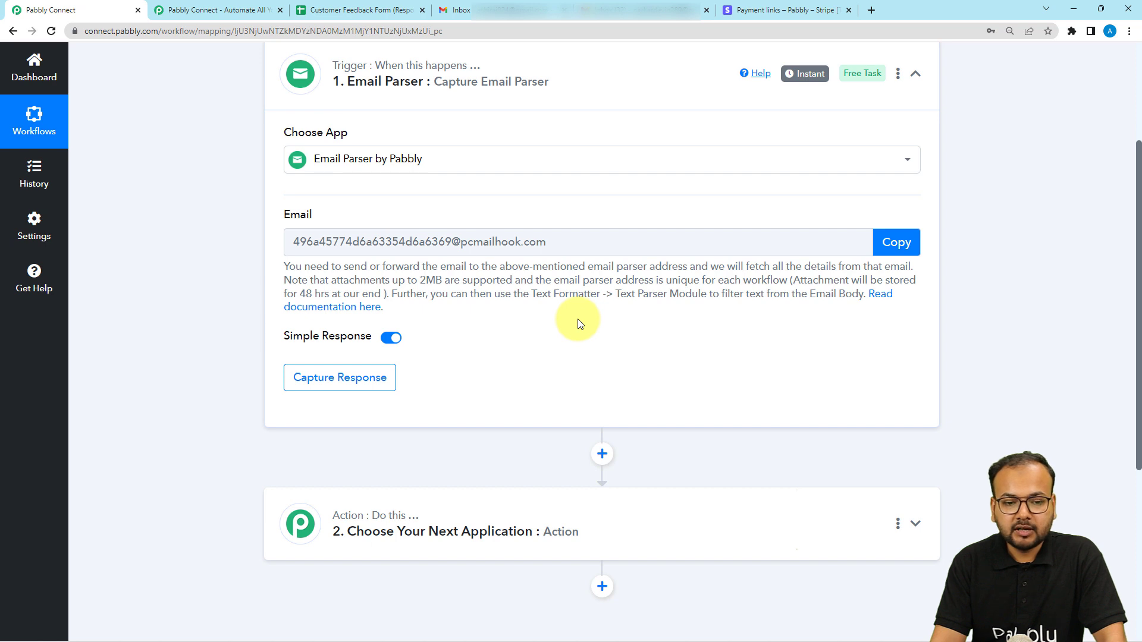
Switch to Gmail and start adding a forwarding address in the Forwarding and POP/IMAP settings.
{"action": "left_click", "coordinate": [491, 10]}
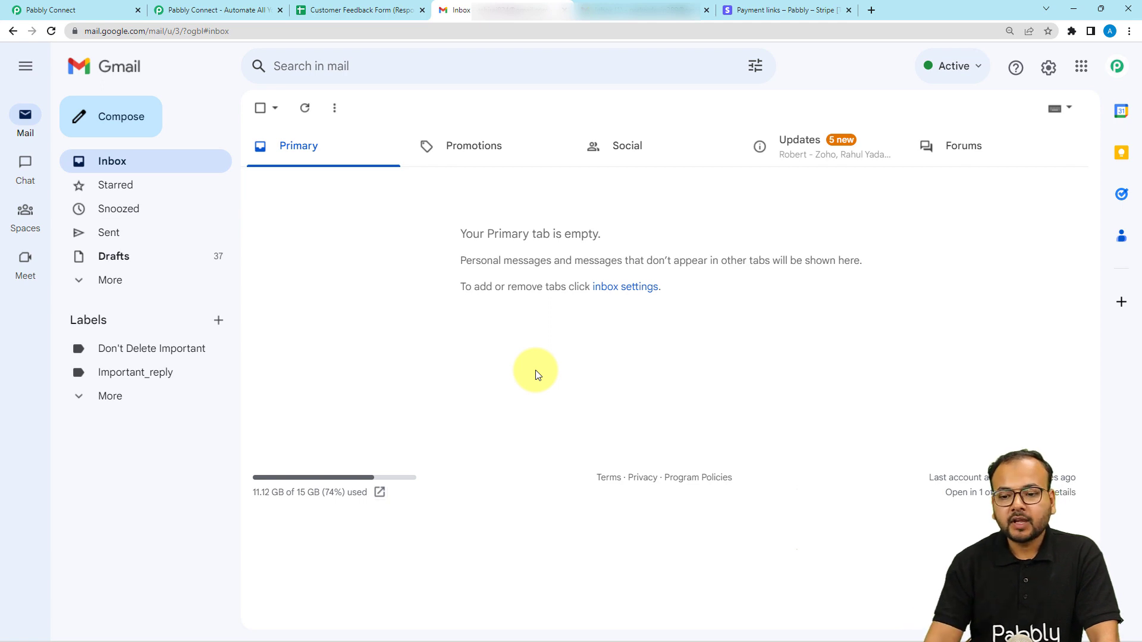
{"action": "left_click", "coordinate": [1049, 69]}
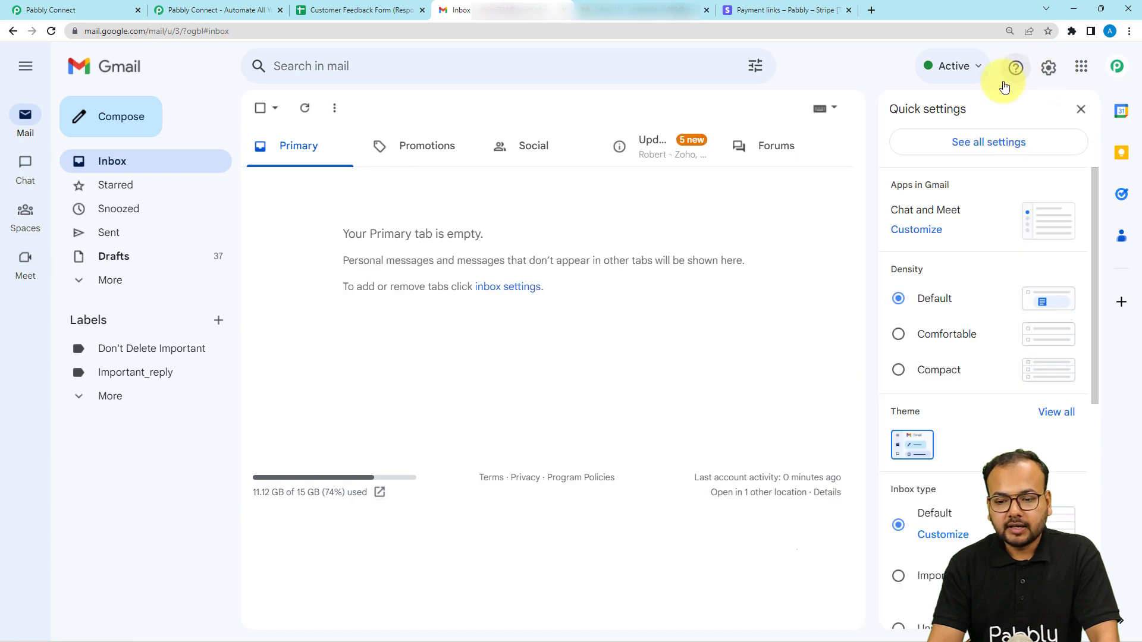
{"action": "left_click", "coordinate": [991, 145]}
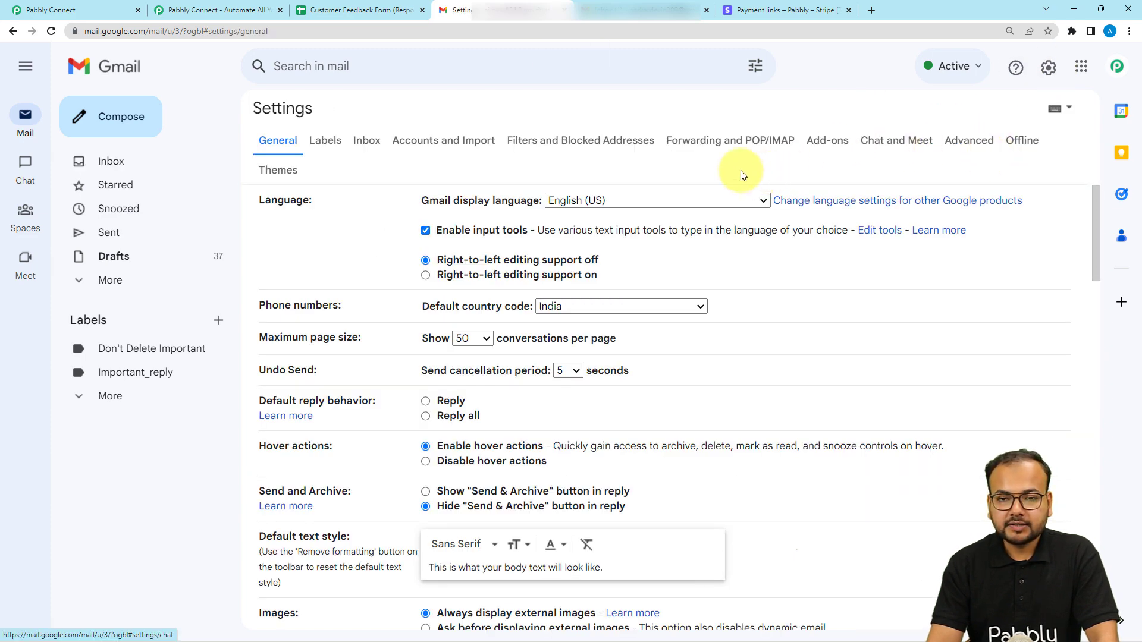
{"action": "left_click", "coordinate": [760, 144]}
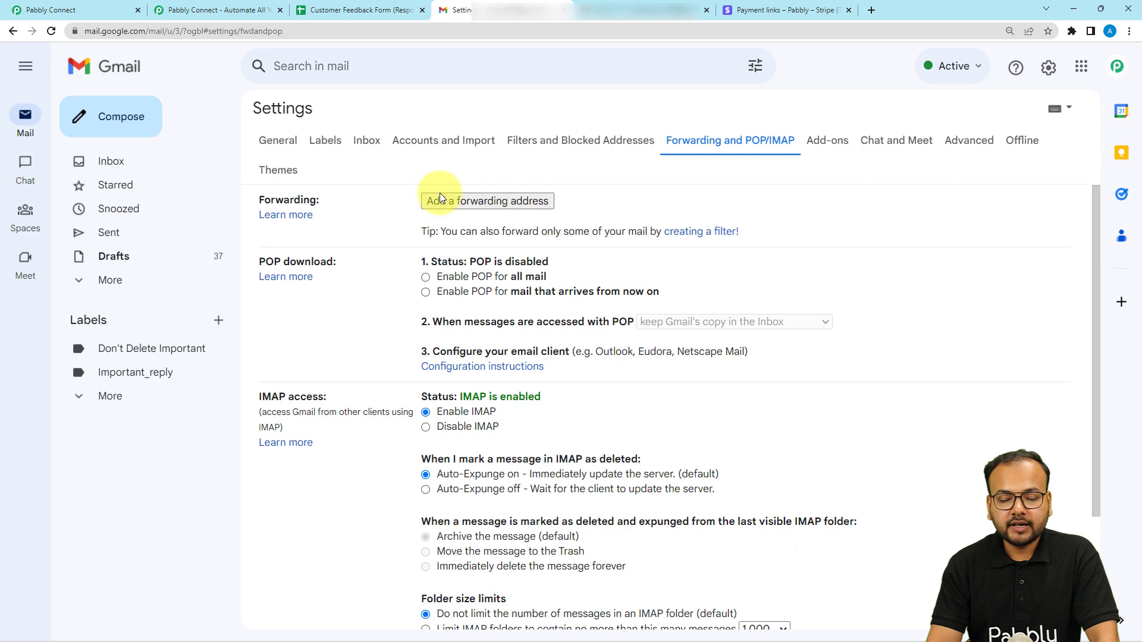
{"action": "left_click", "coordinate": [509, 202]}
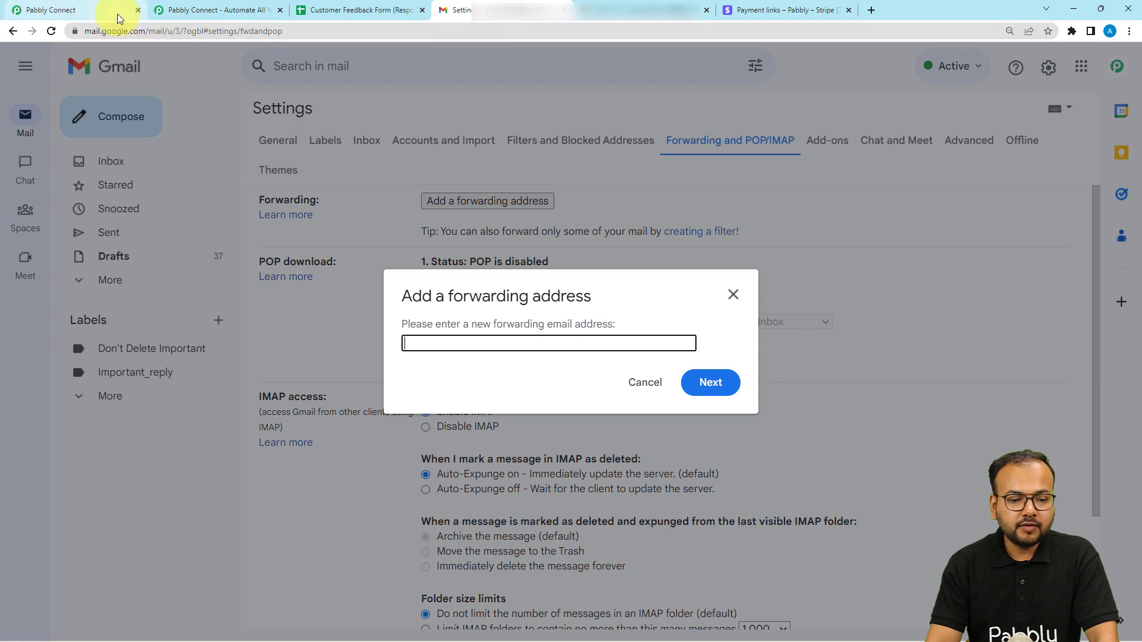
Copy the Email Parser address from the Pabbly Connect trigger and enter it as Gmail's new forwarding address.
{"action": "left_click", "coordinate": [77, 10]}
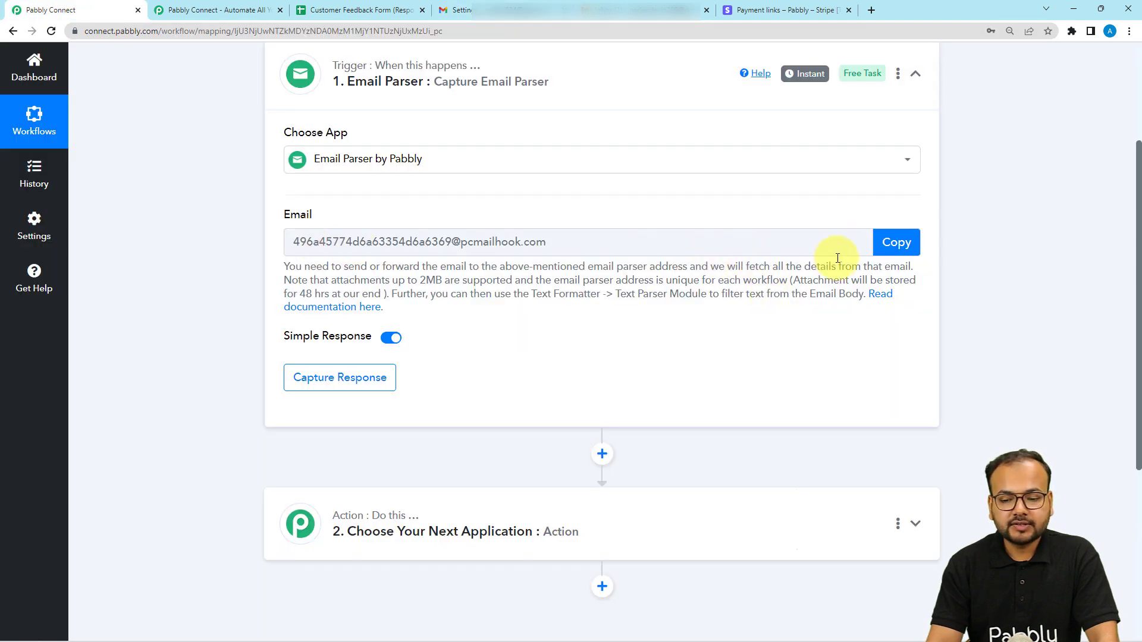
{"action": "left_click", "coordinate": [895, 241]}
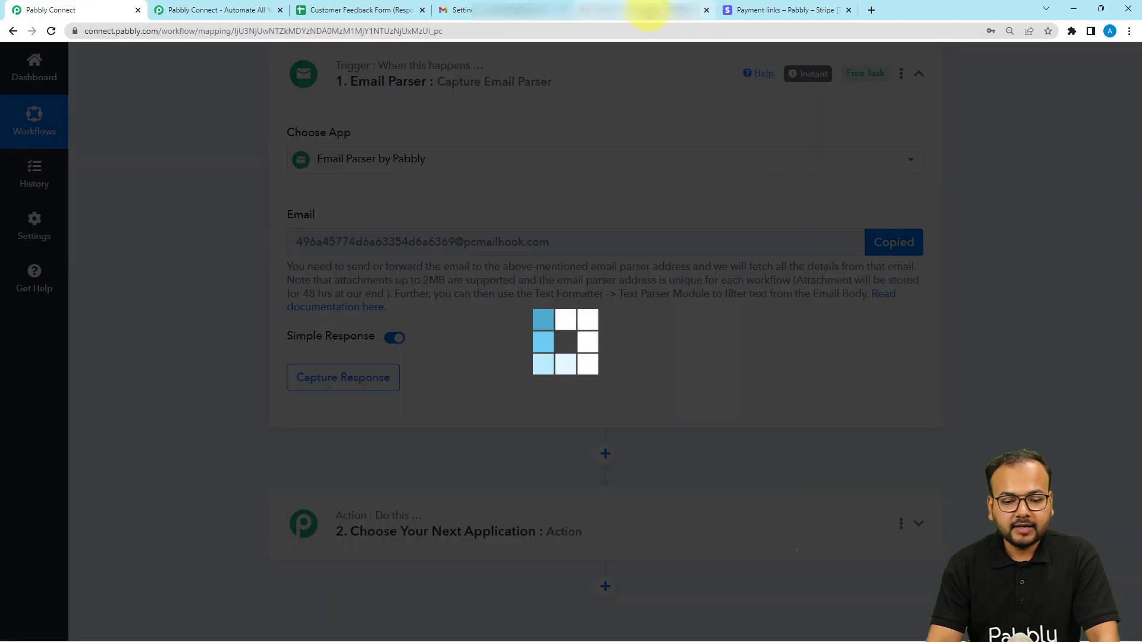
{"action": "left_click", "coordinate": [489, 13]}
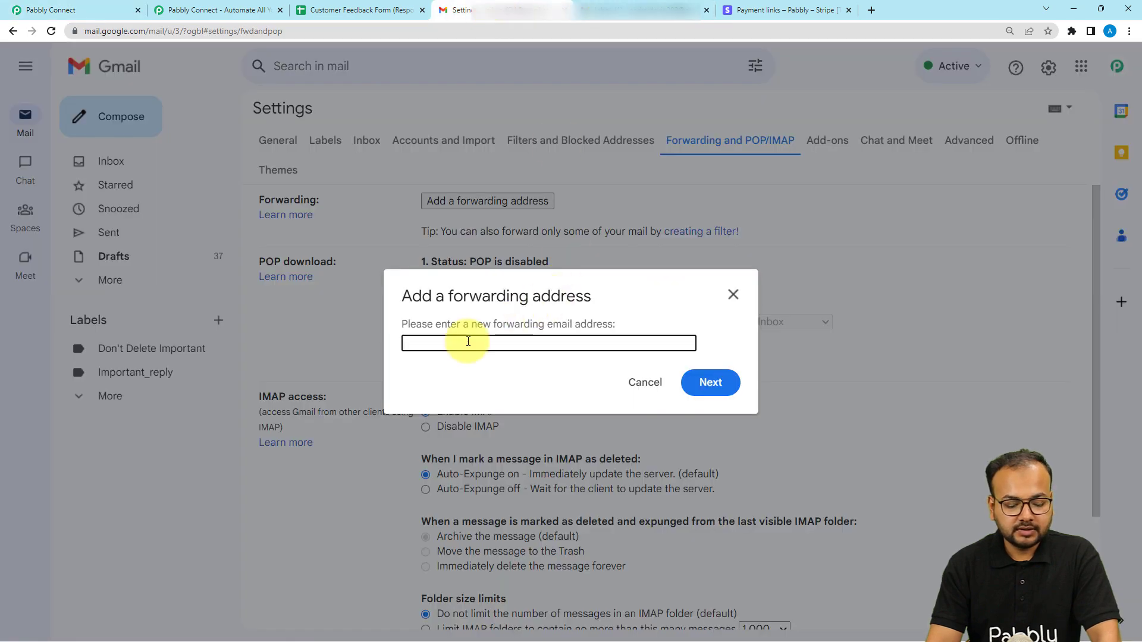
{"action": "key", "text": "ctrl+v"}
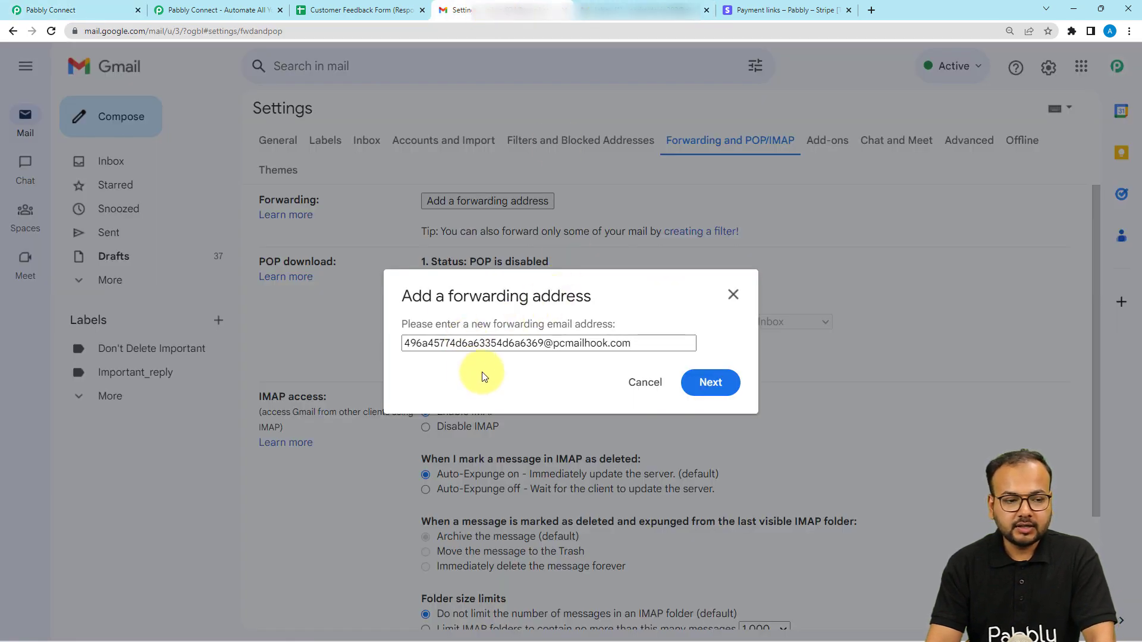
Check that the email parser trigger is waiting for a response, then submit and confirm the new forwarding address in Gmail.
{"action": "left_click", "coordinate": [121, 10]}
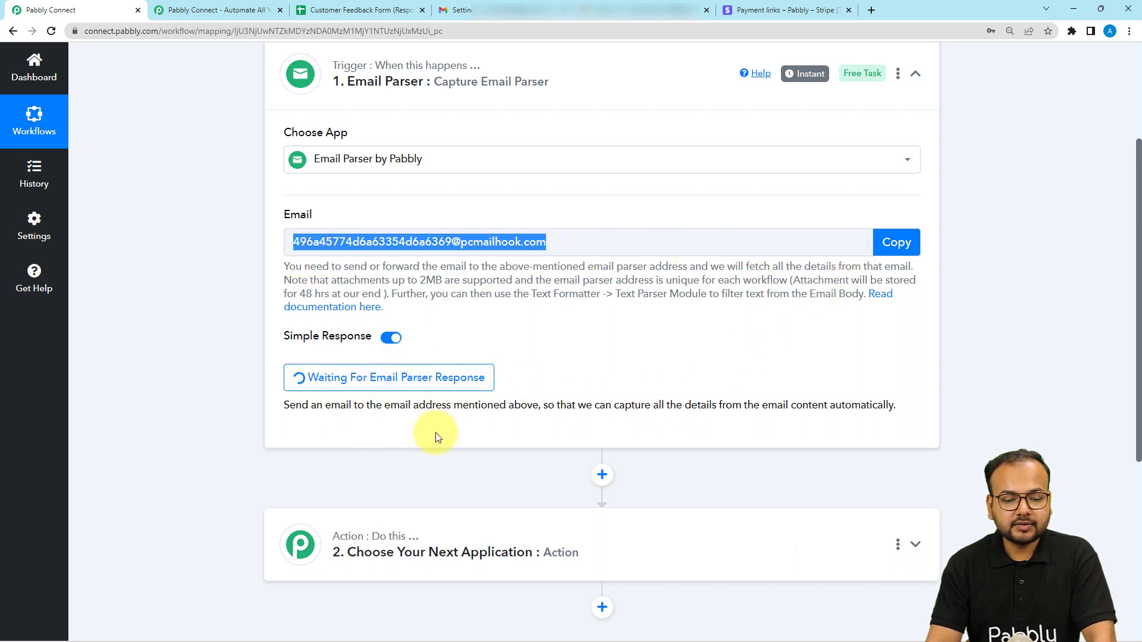
{"action": "left_click", "coordinate": [455, 12]}
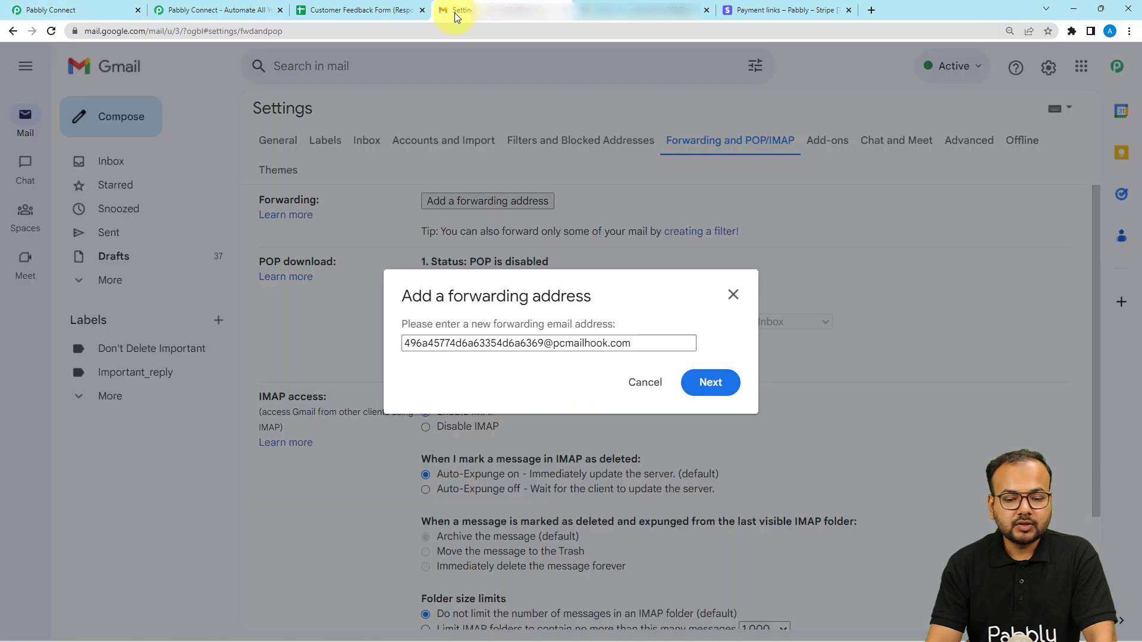
{"action": "left_click", "coordinate": [711, 383]}
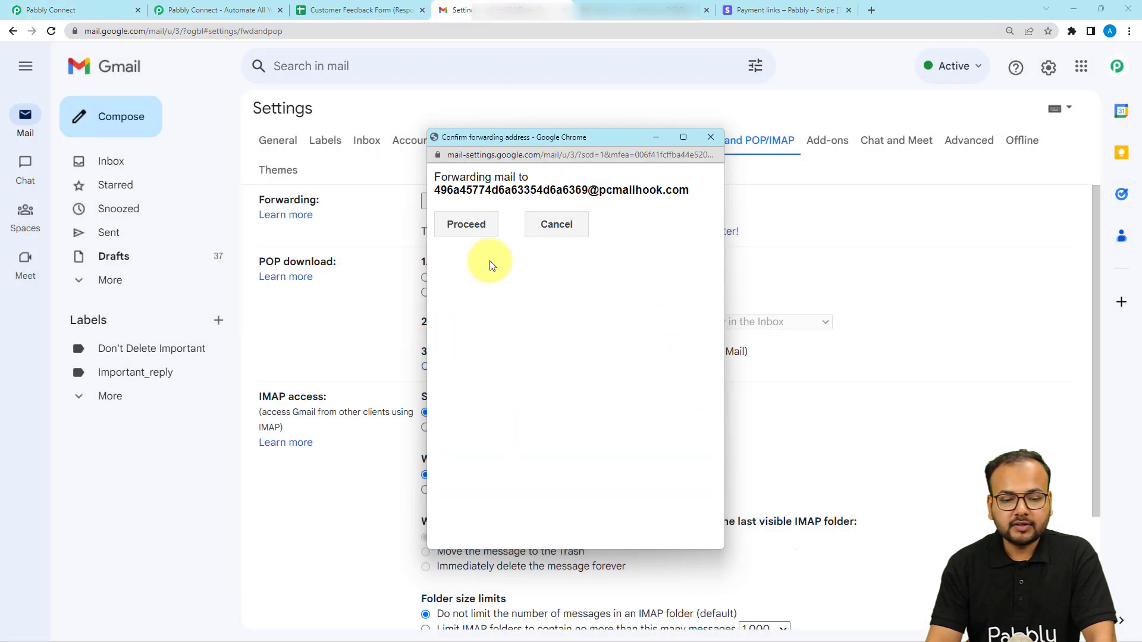
{"action": "left_click", "coordinate": [467, 234]}
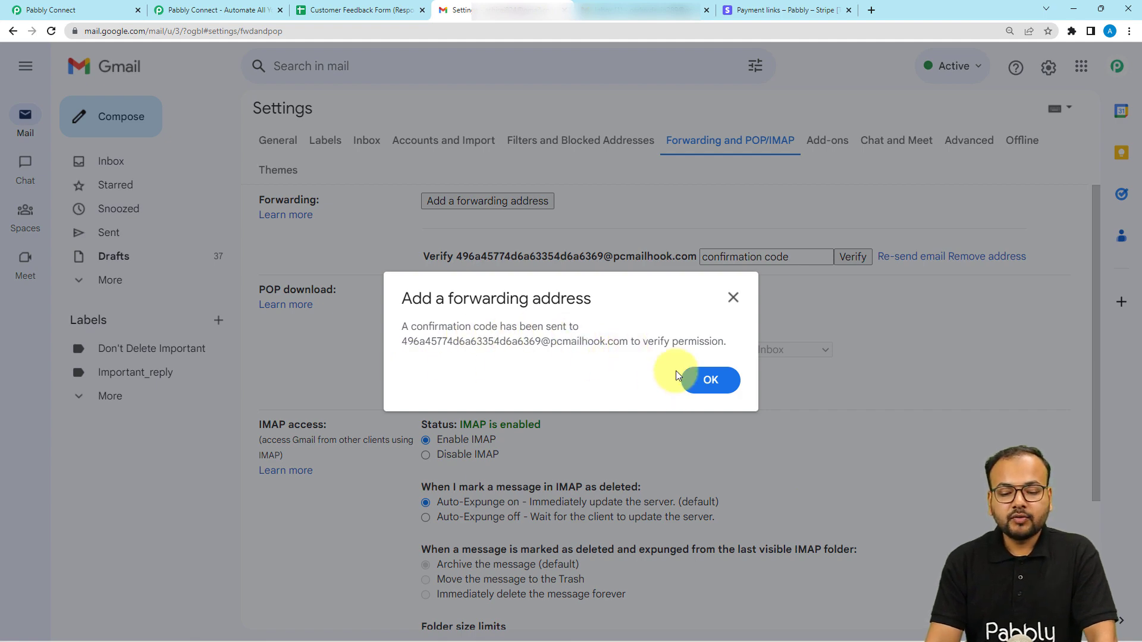
{"action": "left_click", "coordinate": [708, 381]}
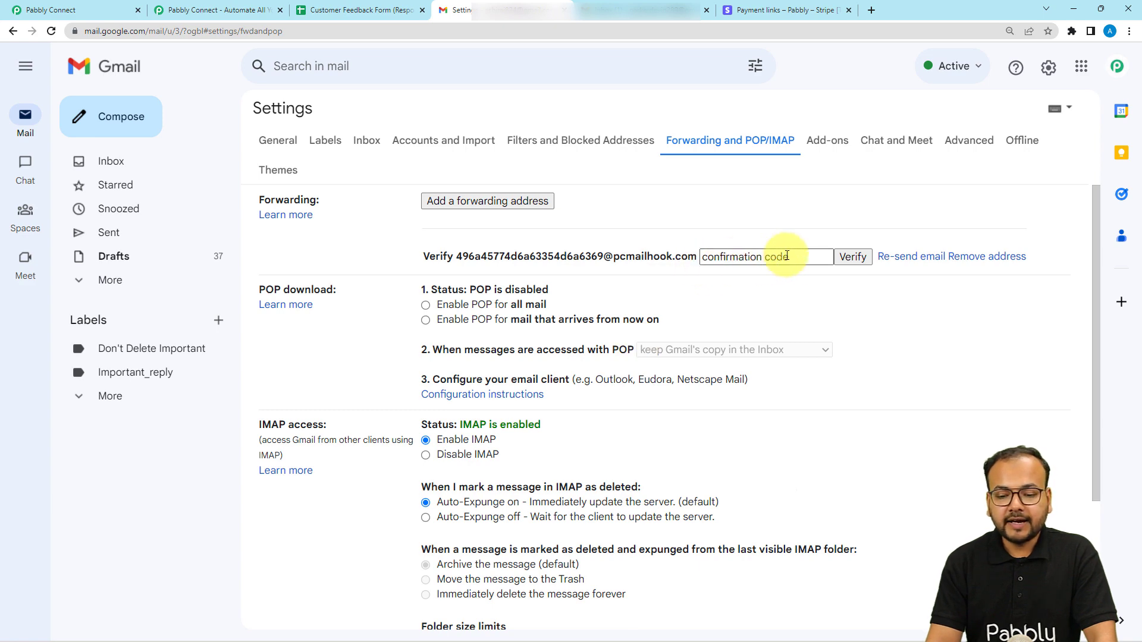
Copy the forwarding confirmation code from the Body Text of the captured email response in Pabbly Connect.
{"action": "left_click", "coordinate": [90, 14]}
{"action": "scroll", "coordinate": [142, 274], "scroll_direction": "down", "scroll_amount": 5}
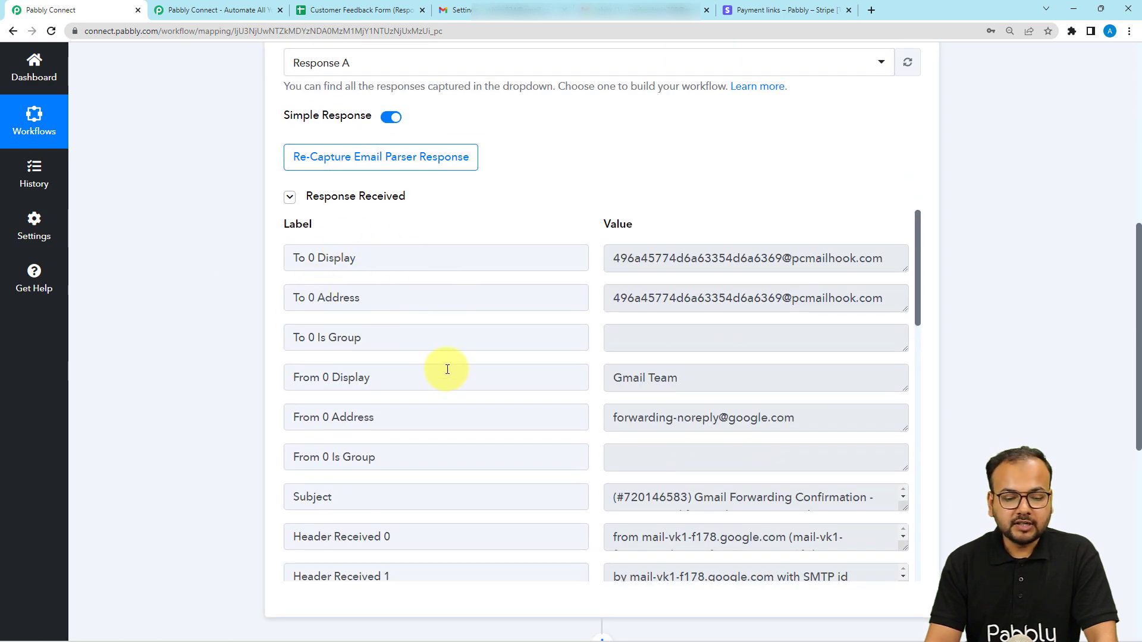
{"action": "scroll", "coordinate": [447, 370], "scroll_direction": "down", "scroll_amount": 10}
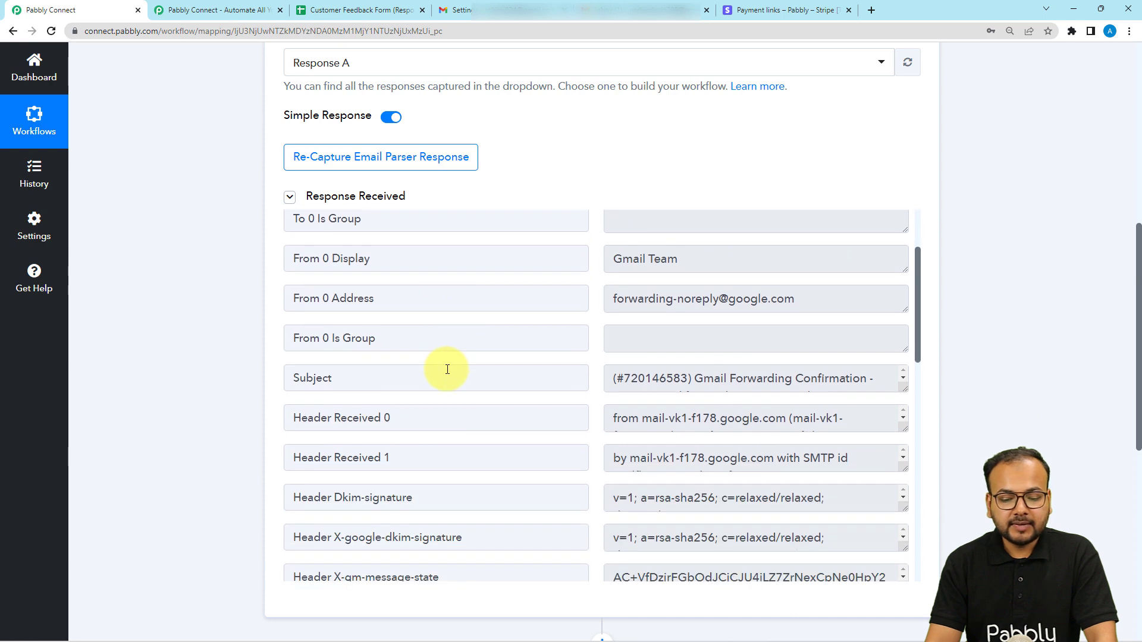
{"action": "scroll", "coordinate": [447, 369], "scroll_direction": "down", "scroll_amount": 7}
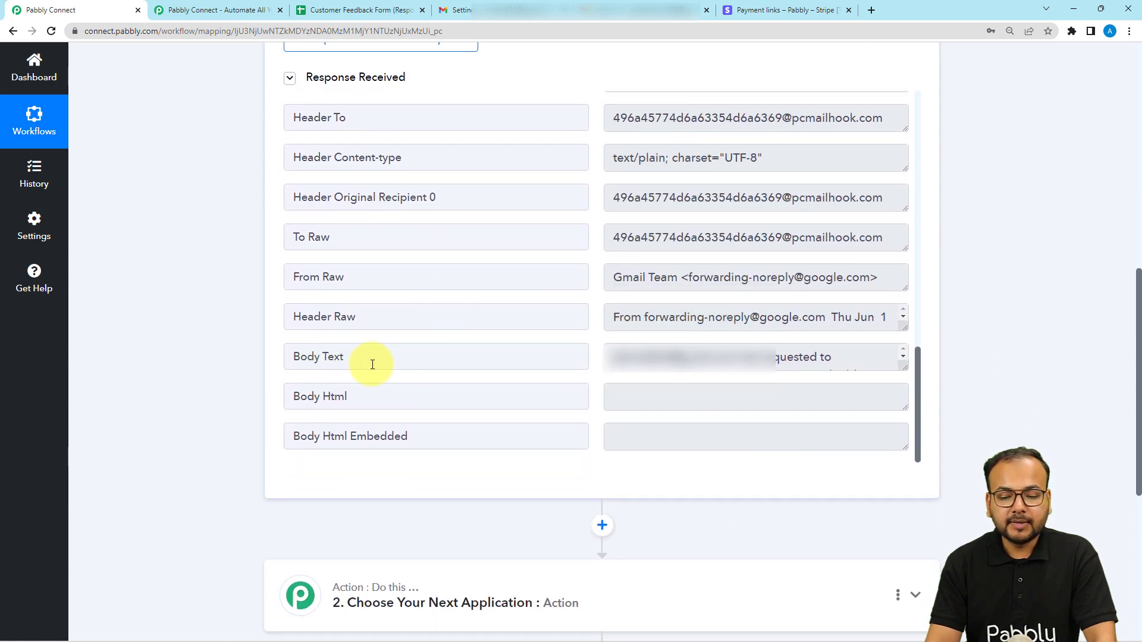
{"action": "left_click_drag", "start_coordinate": [904, 368], "coordinate": [910, 498]}
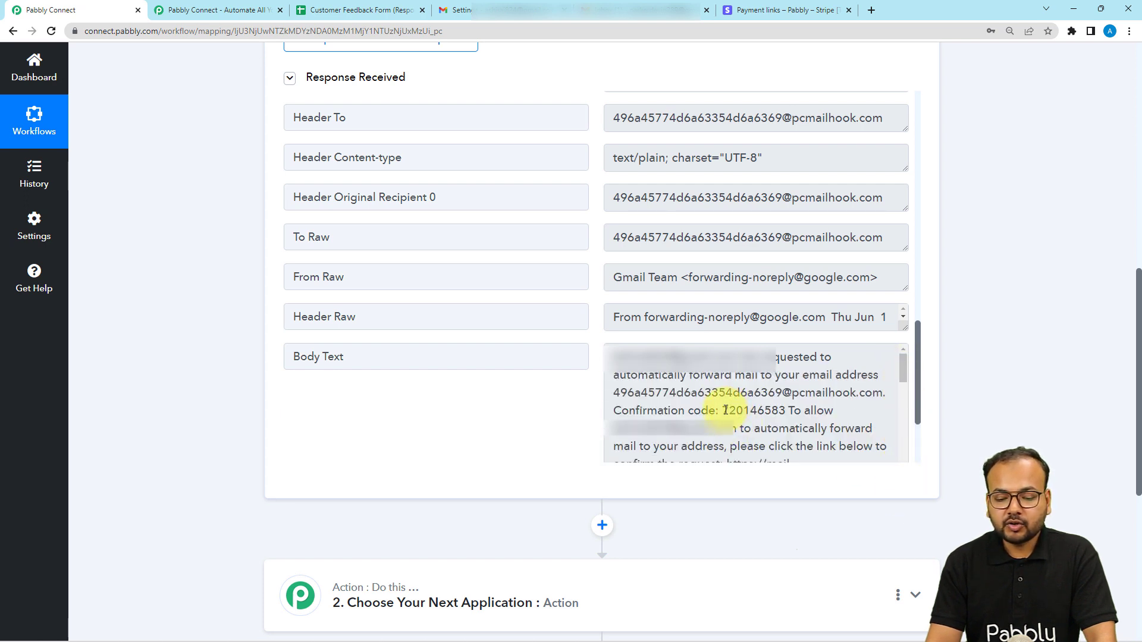
{"action": "left_click_drag", "start_coordinate": [726, 411], "coordinate": [781, 412]}
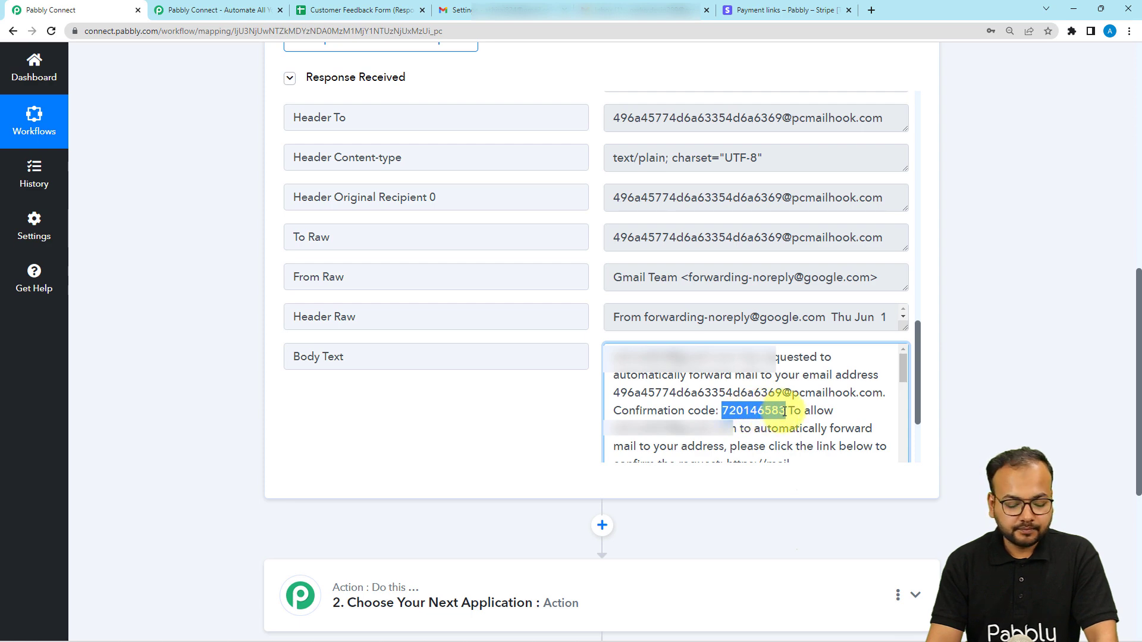
Verify Gmail's forwarding address with the copied confirmation code and enable forwarding a copy of incoming mail to it.
{"action": "left_click", "coordinate": [460, 10]}
{"action": "left_click", "coordinate": [753, 260]}
{"action": "key", "text": "ctrl+v"}
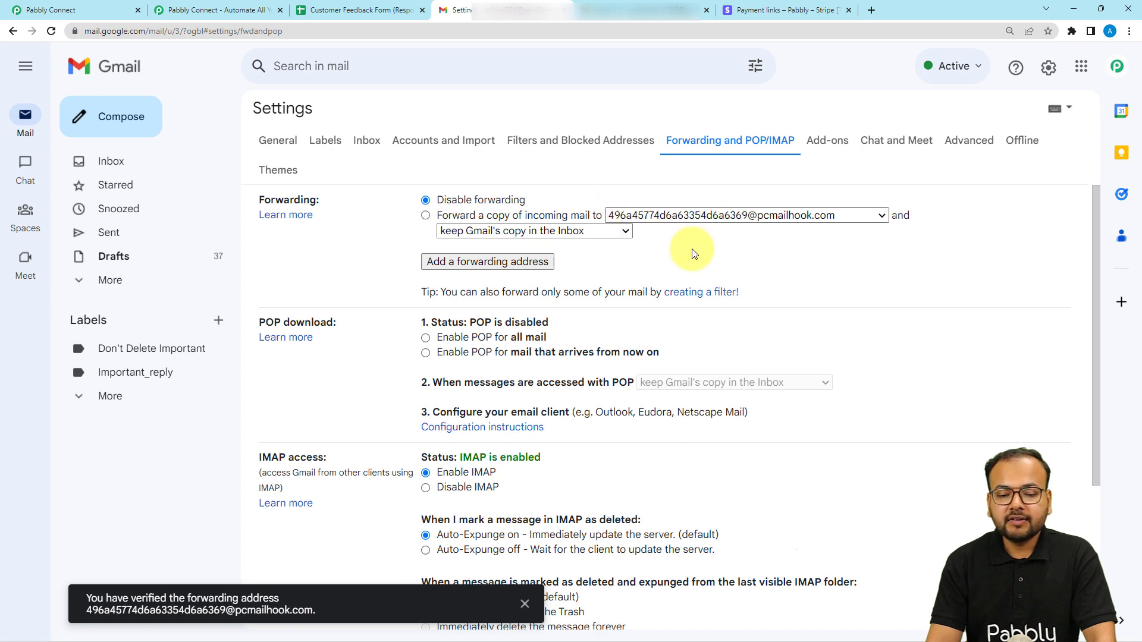
{"action": "left_click", "coordinate": [426, 216]}
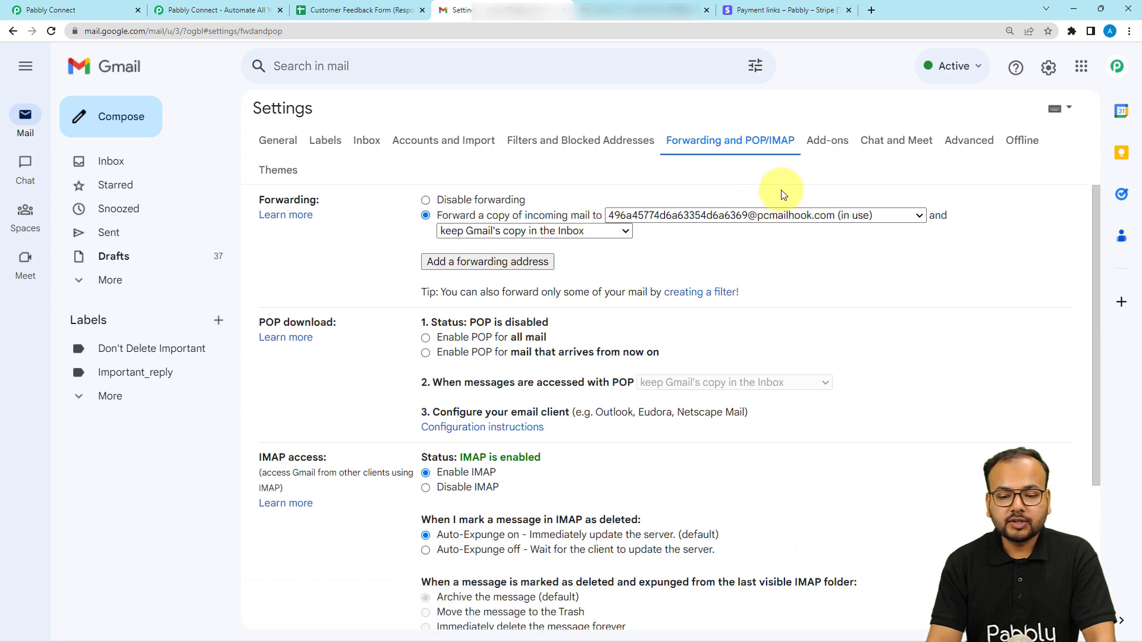
{"action": "scroll", "coordinate": [776, 279], "scroll_direction": "down", "scroll_amount": 4}
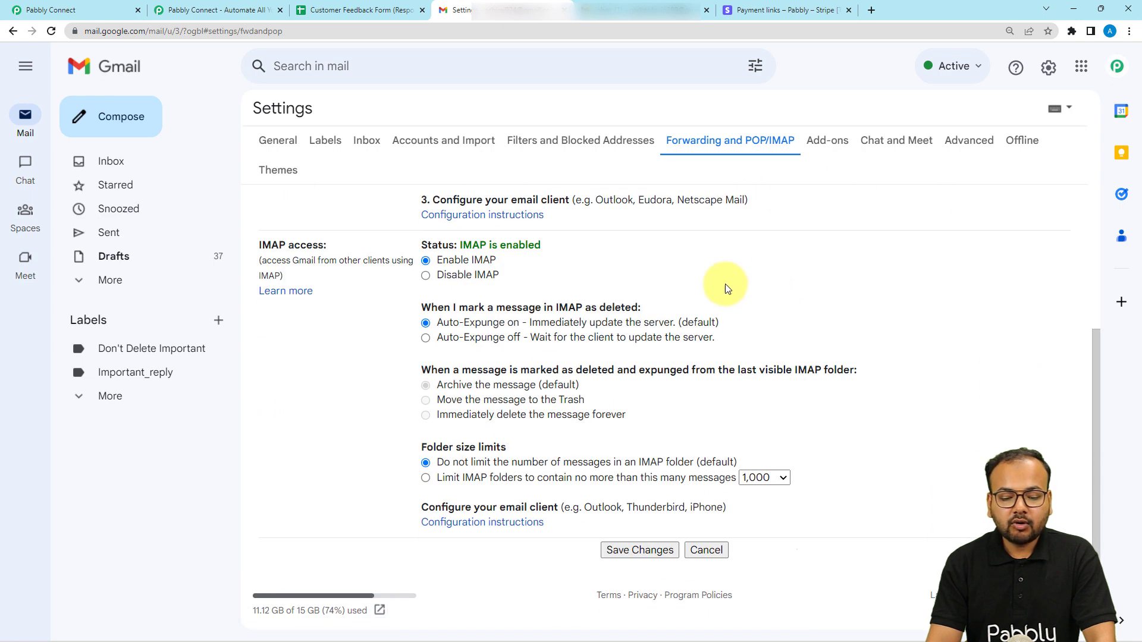
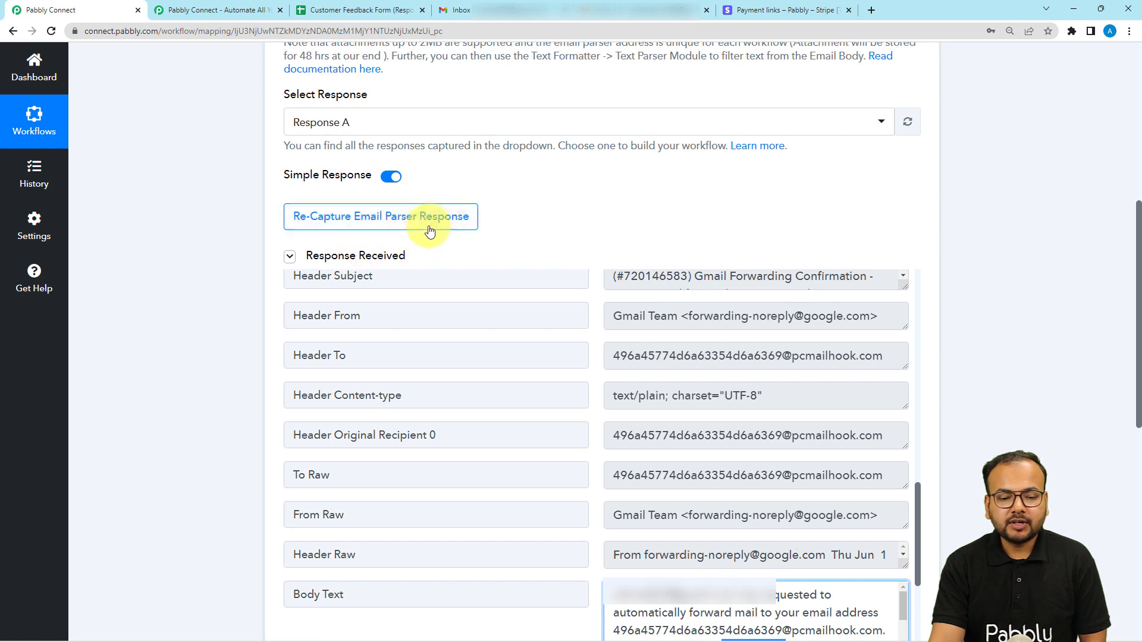
Start re-capturing the email parser response, then reply "Yes" to the "Form Submitted: Its time for payment" email in the recipient's Gmail inbox.
{"action": "left_click", "coordinate": [387, 219]}
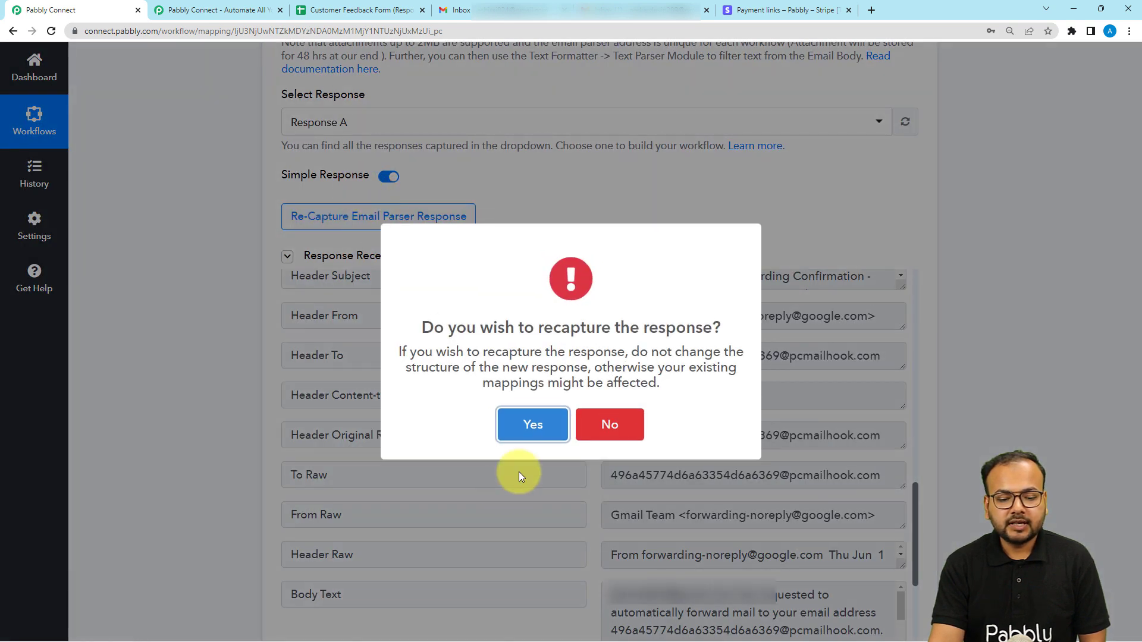
{"action": "left_click", "coordinate": [499, 429]}
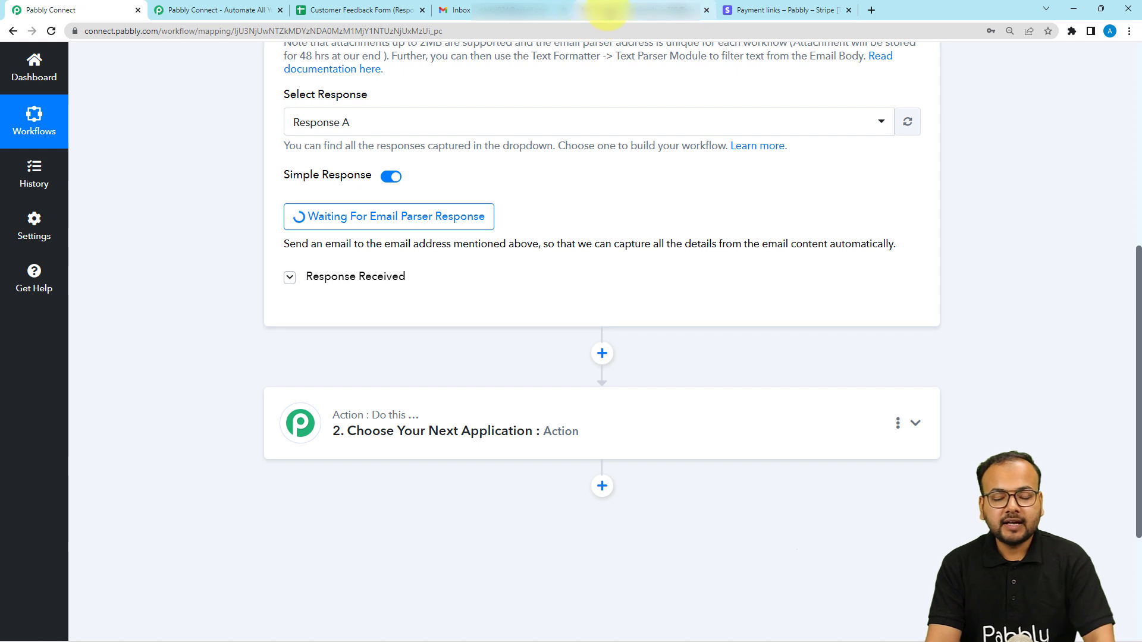
{"action": "left_click", "coordinate": [595, 13]}
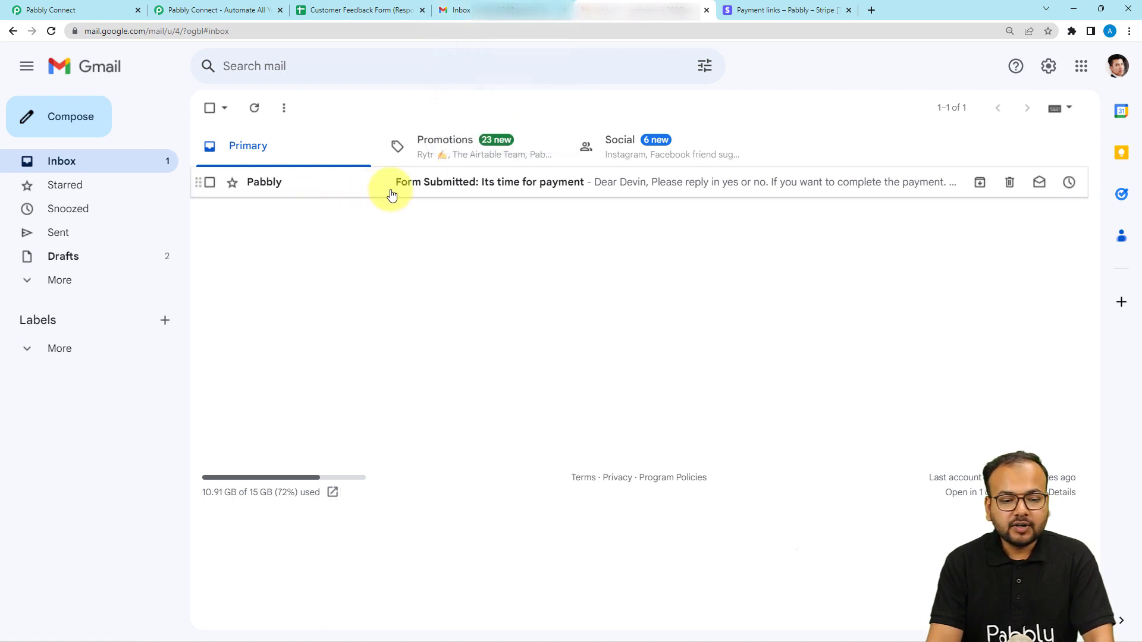
{"action": "left_click", "coordinate": [534, 186]}
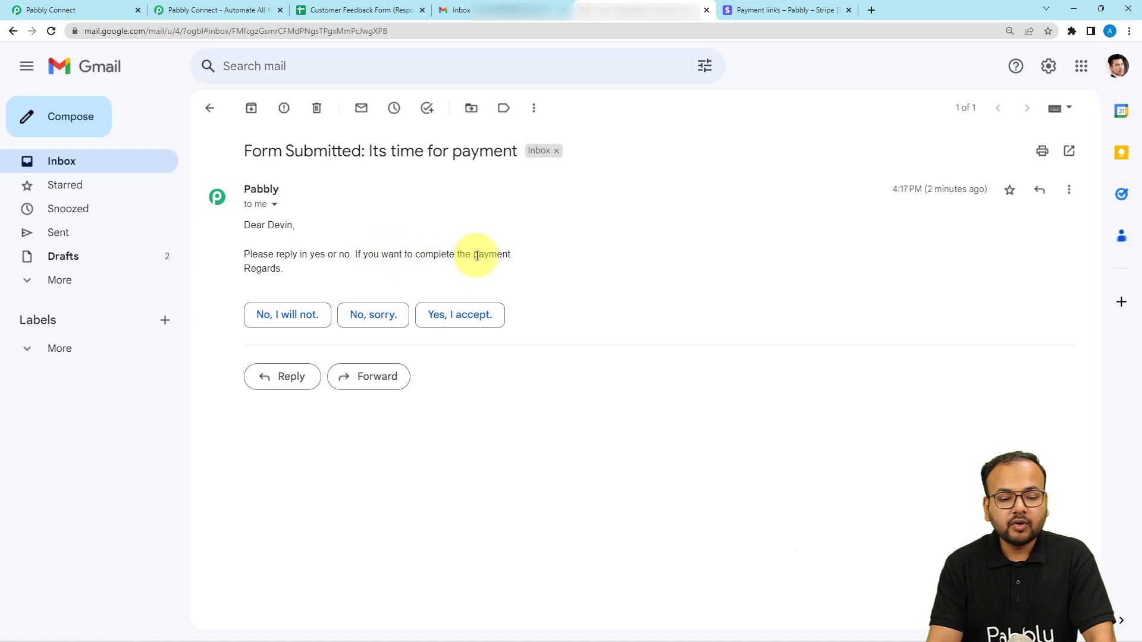
{"action": "left_click", "coordinate": [285, 385]}
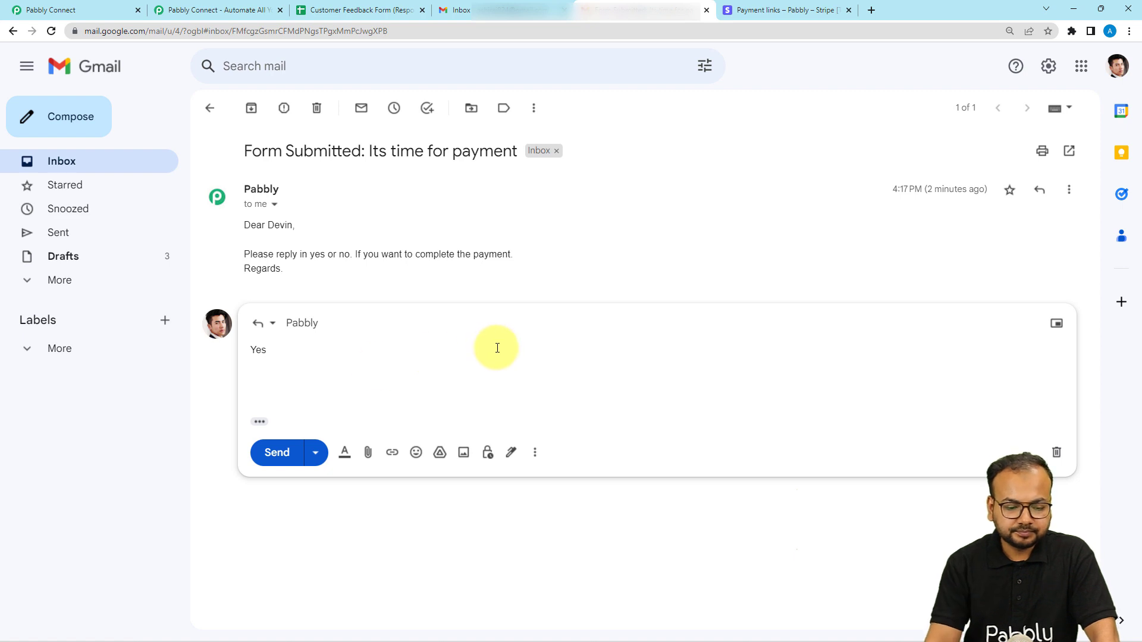
{"action": "left_click", "coordinate": [278, 455]}
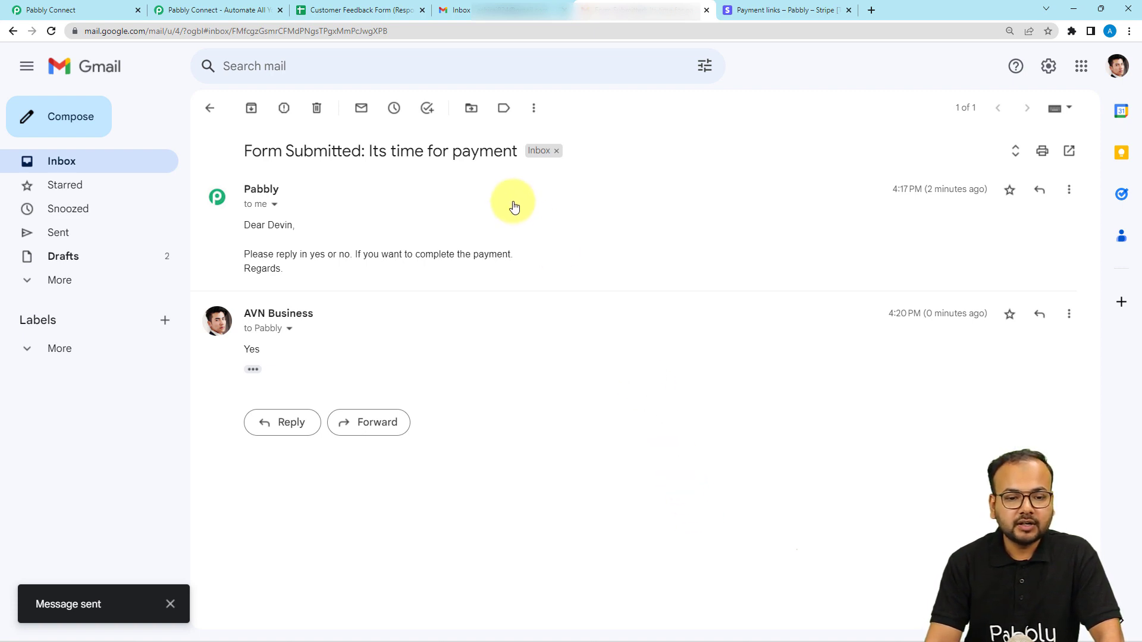
Check the reply in the business Gmail inbox, then examine the sender and subject fields of the response captured in Pabbly Connect.
{"action": "left_click", "coordinate": [478, 11]}
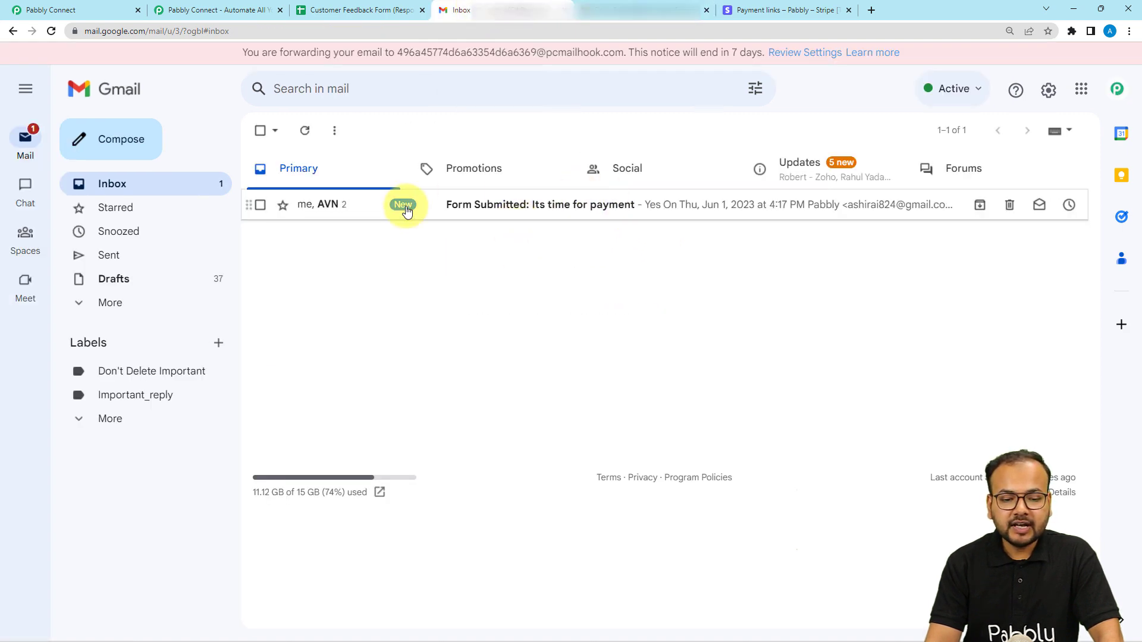
{"action": "left_click", "coordinate": [450, 218]}
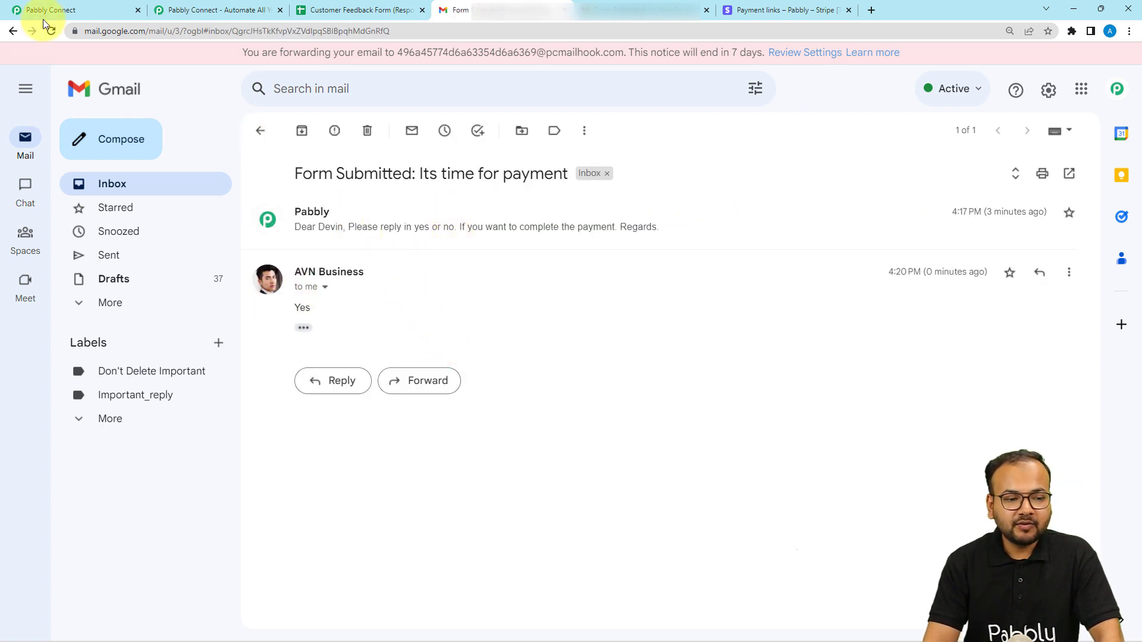
{"action": "left_click", "coordinate": [93, 12]}
{"action": "scroll", "coordinate": [323, 477], "scroll_direction": "up", "scroll_amount": 10}
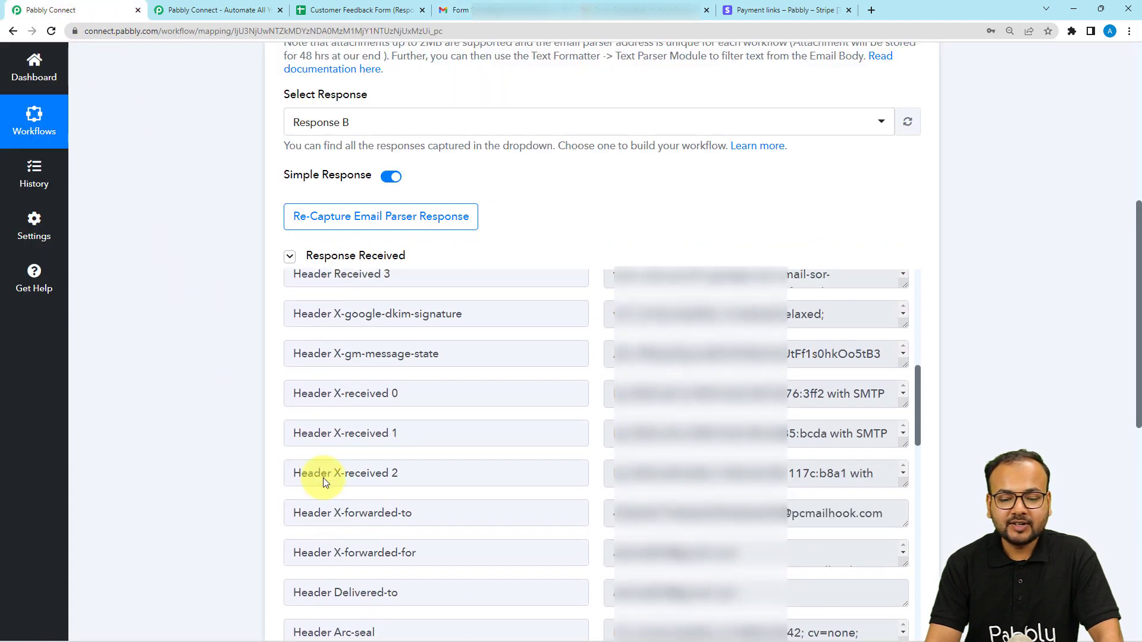
{"action": "scroll", "coordinate": [323, 477], "scroll_direction": "up", "scroll_amount": 2}
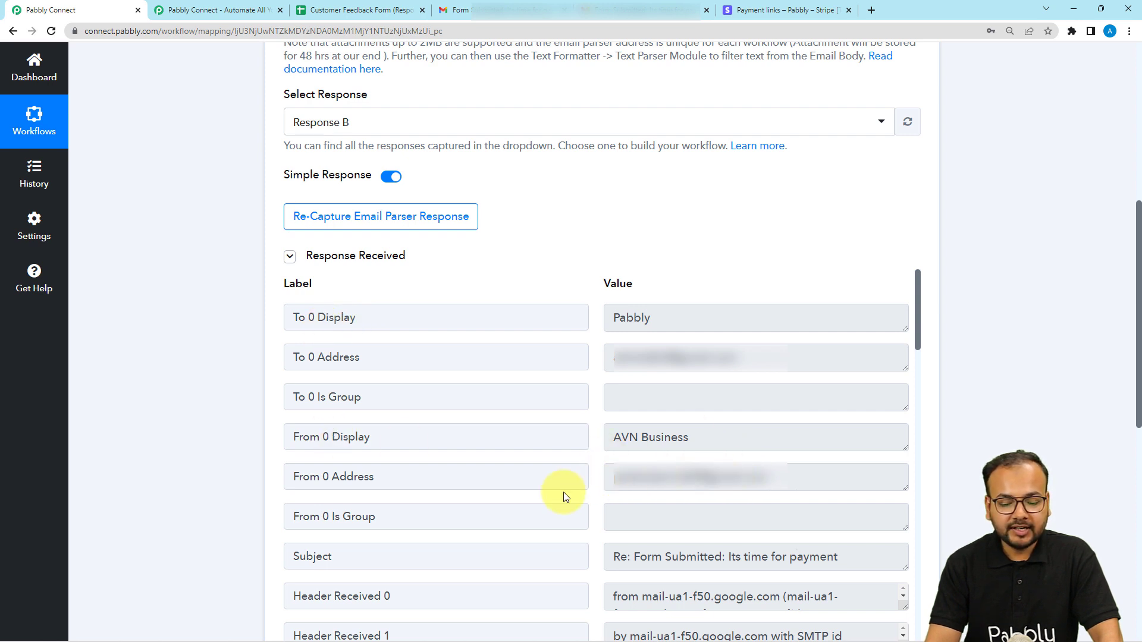
{"action": "scroll", "coordinate": [562, 491], "scroll_direction": "down", "scroll_amount": 4}
{"action": "scroll", "coordinate": [563, 492], "scroll_direction": "down", "scroll_amount": 1}
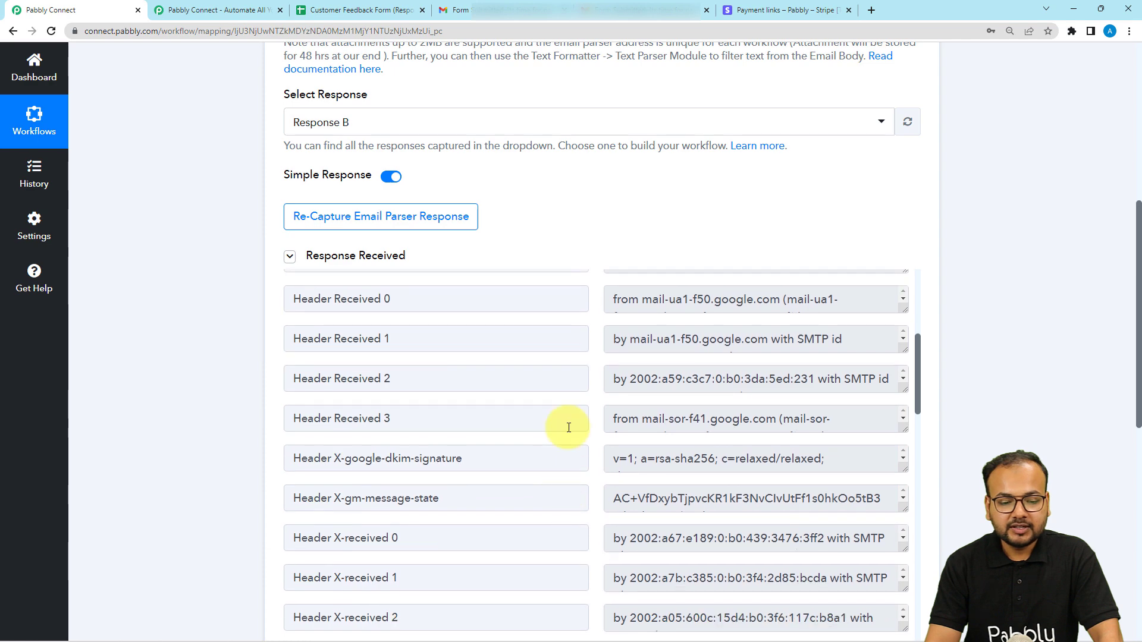
{"action": "scroll", "coordinate": [551, 433], "scroll_direction": "up", "scroll_amount": 1}
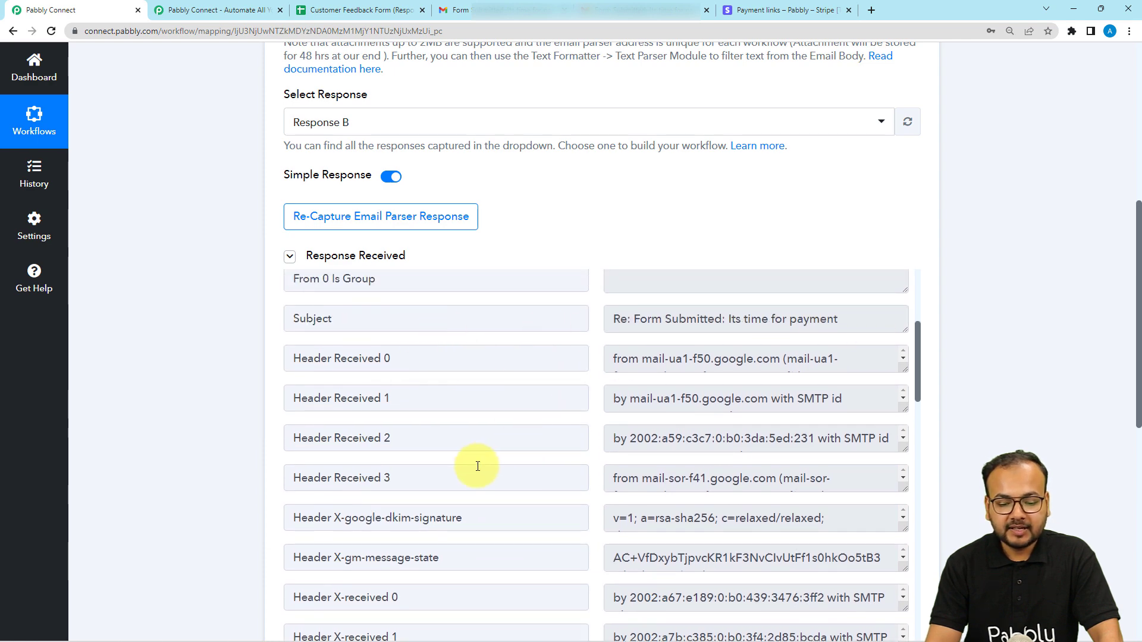
Find the Body Text field of the captured response and enlarge it to read the whole reply.
{"action": "scroll", "coordinate": [478, 466], "scroll_direction": "down", "scroll_amount": 5}
{"action": "scroll", "coordinate": [478, 466], "scroll_direction": "down", "scroll_amount": 10}
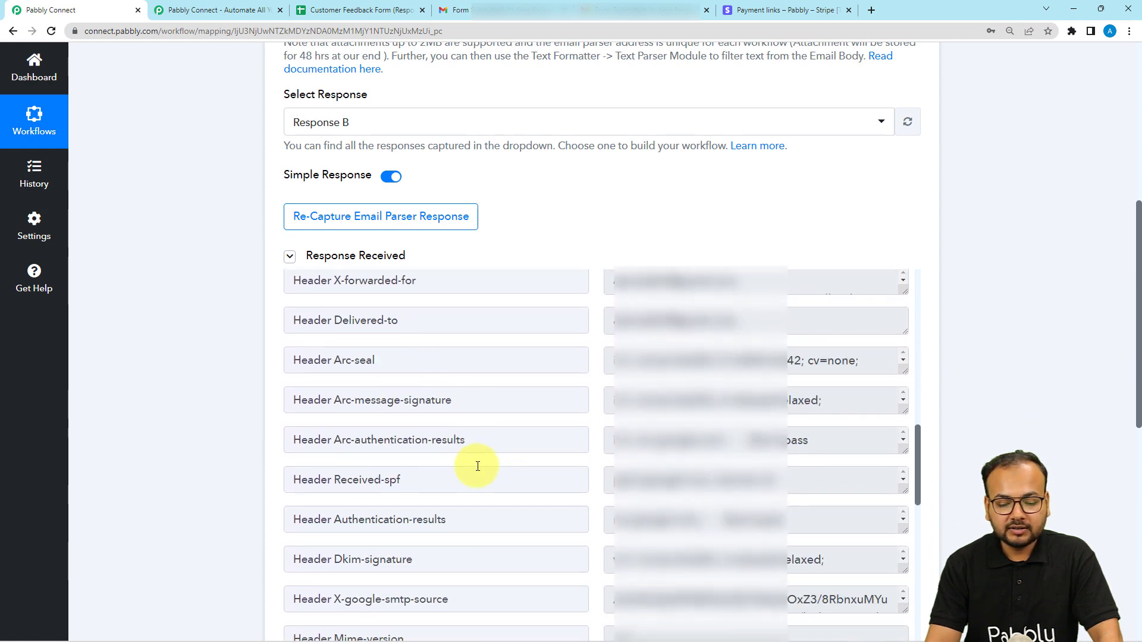
{"action": "scroll", "coordinate": [478, 466], "scroll_direction": "down", "scroll_amount": 3}
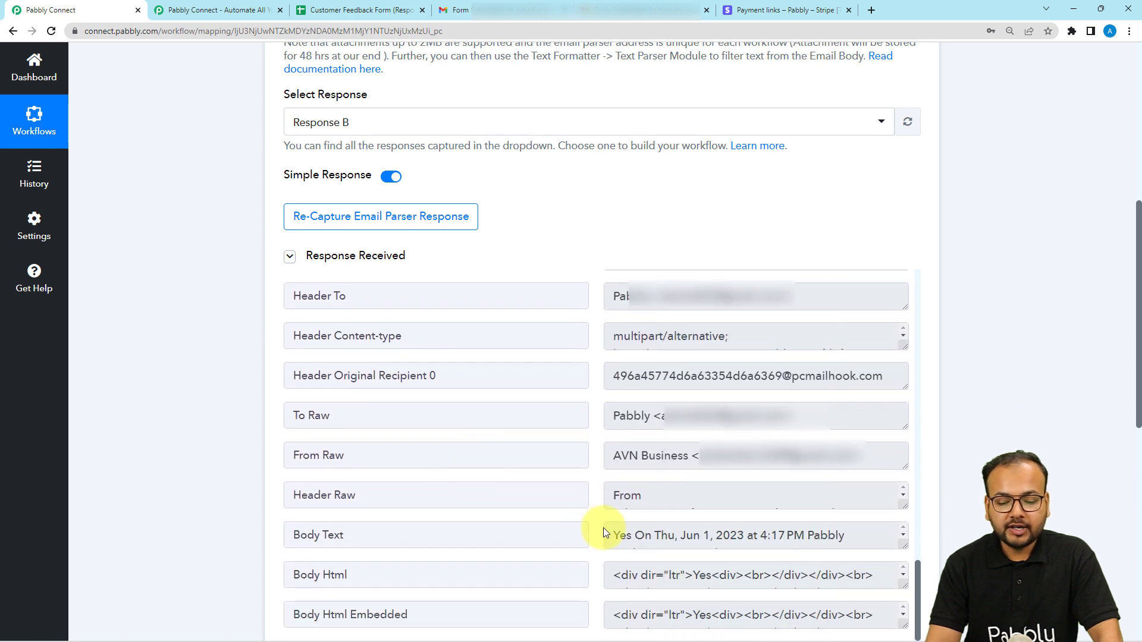
{"action": "scroll", "coordinate": [608, 535], "scroll_direction": "down", "scroll_amount": 3}
{"action": "scroll", "coordinate": [440, 483], "scroll_direction": "down", "scroll_amount": 2}
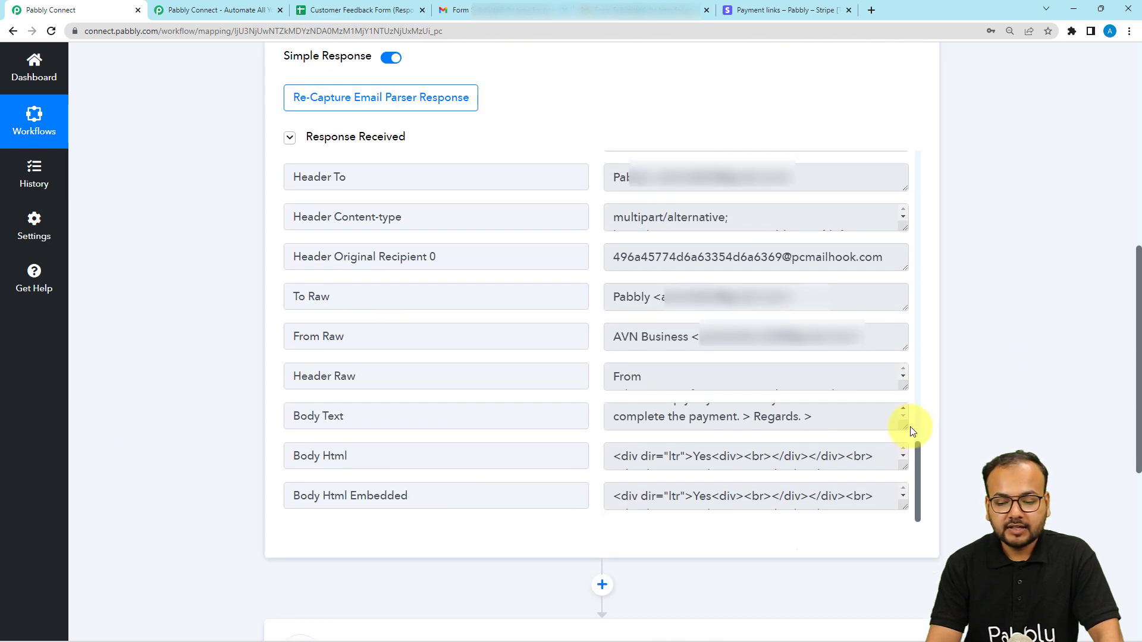
{"action": "left_click_drag", "start_coordinate": [904, 427], "coordinate": [906, 516]}
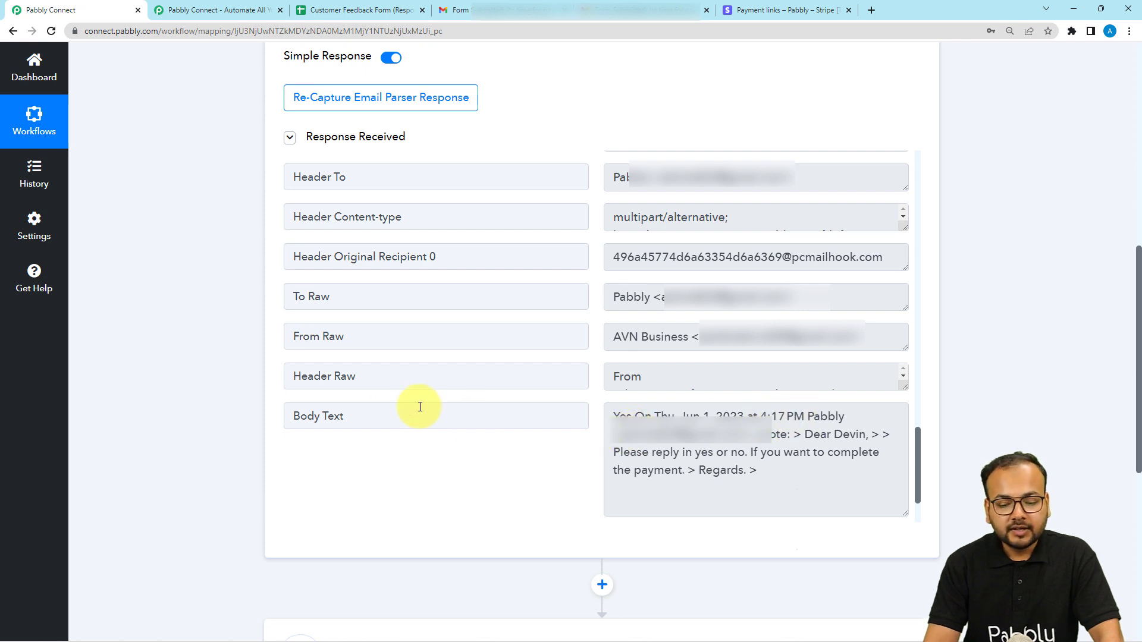
Add Filter by Pabbly as the workflow's action step after the email parser trigger.
{"action": "scroll", "coordinate": [254, 409], "scroll_direction": "down", "scroll_amount": 7}
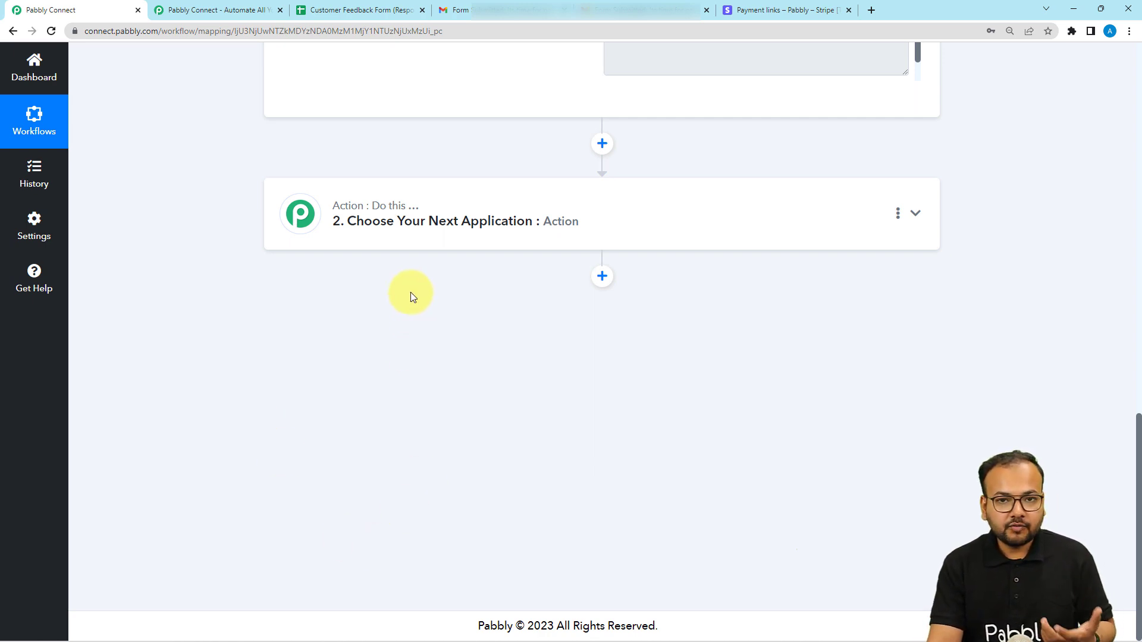
{"action": "left_click", "coordinate": [398, 235]}
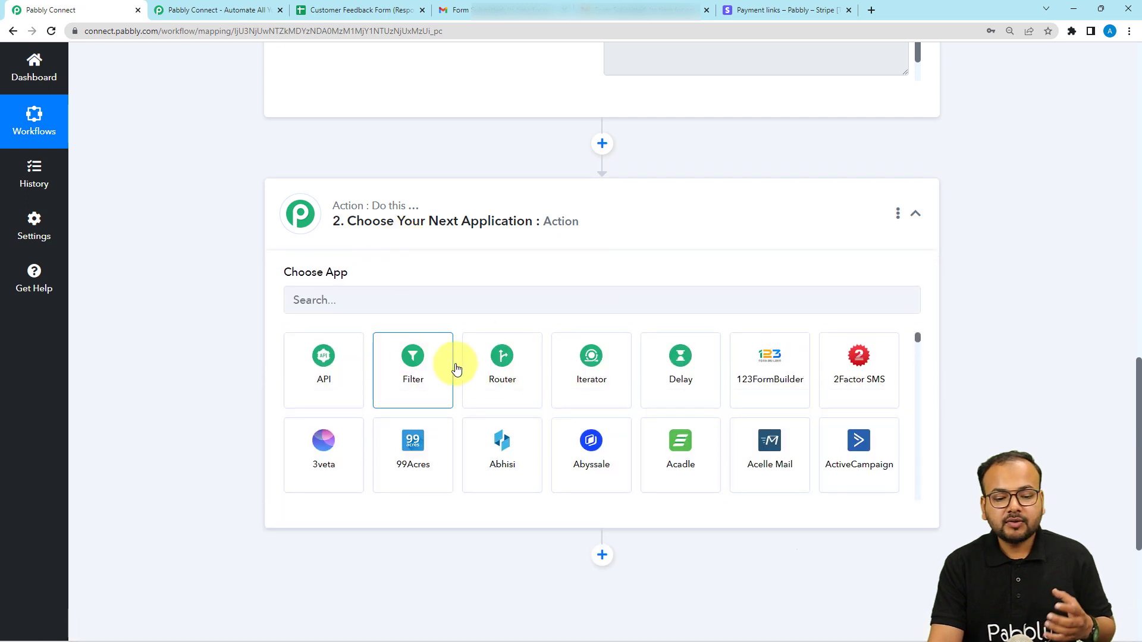
{"action": "left_click", "coordinate": [422, 389]}
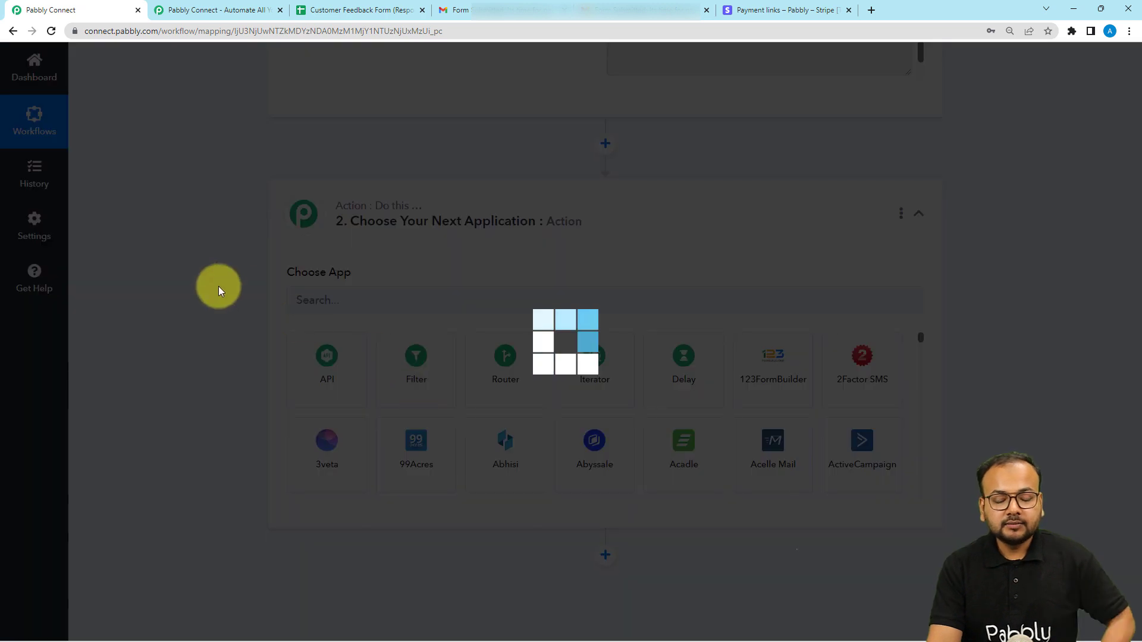
{"action": "scroll", "coordinate": [219, 287], "scroll_direction": "down", "scroll_amount": 1}
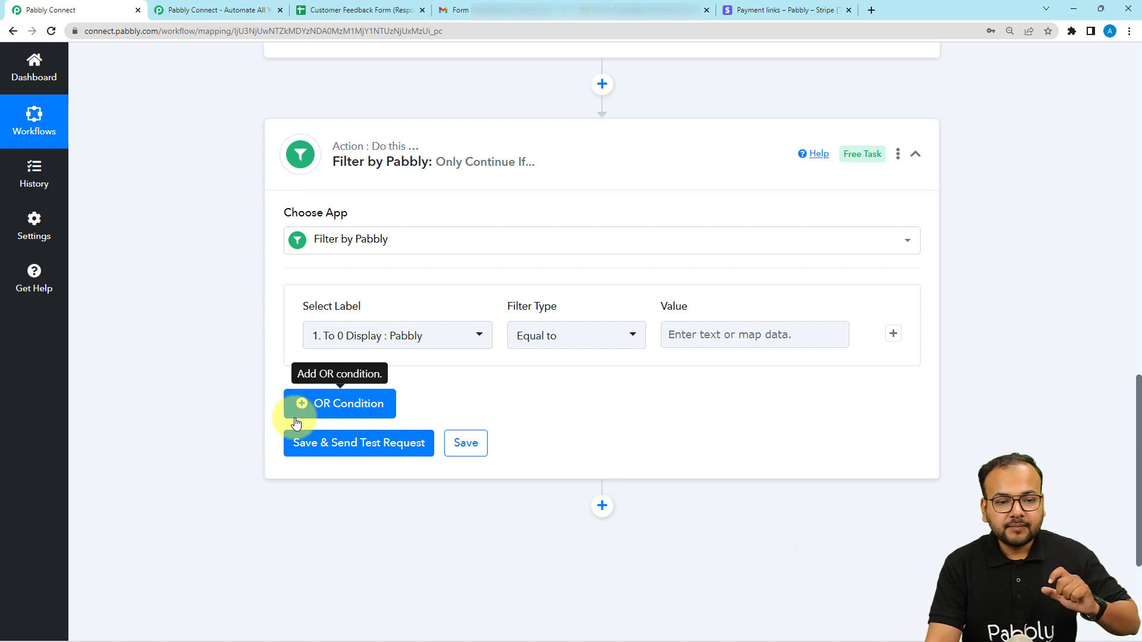
Review the Body Text and Subject of the captured email to decide which fields the filter has to check.
{"action": "scroll", "coordinate": [281, 439], "scroll_direction": "up", "scroll_amount": 4}
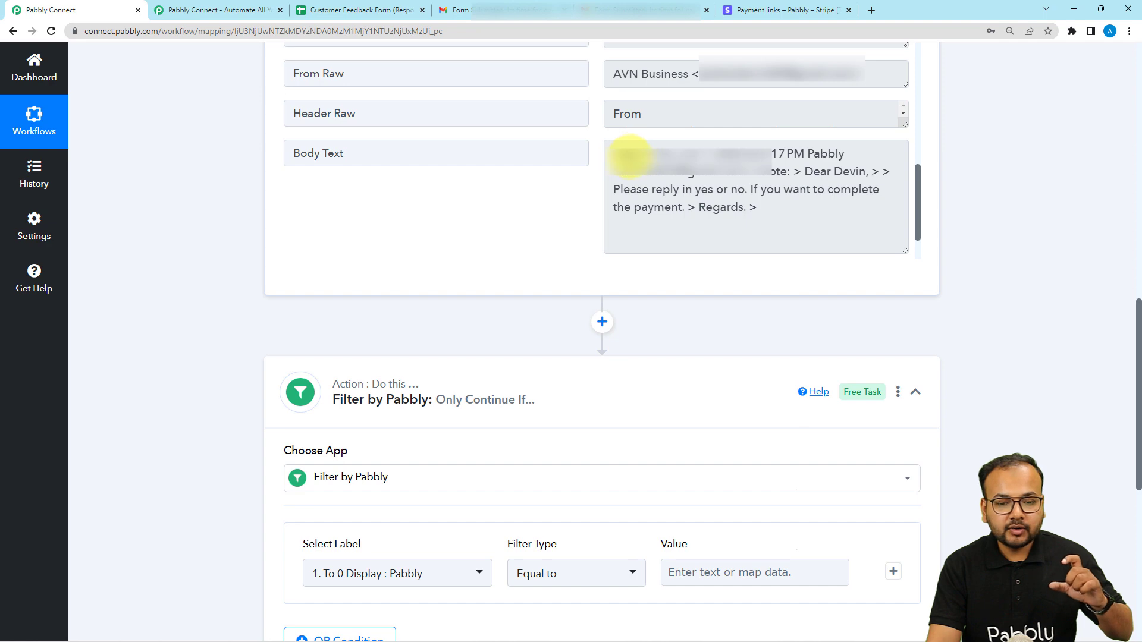
{"action": "scroll", "coordinate": [226, 323], "scroll_direction": "up", "scroll_amount": 5}
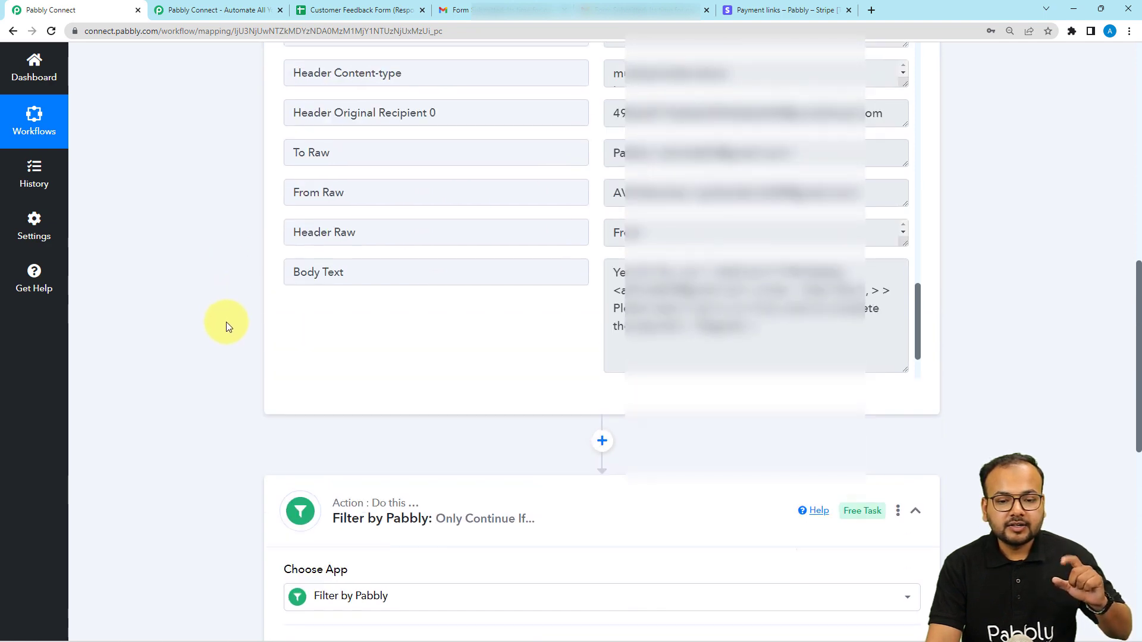
{"action": "scroll", "coordinate": [226, 330], "scroll_direction": "up", "scroll_amount": 2}
{"action": "scroll", "coordinate": [383, 403], "scroll_direction": "up", "scroll_amount": 15}
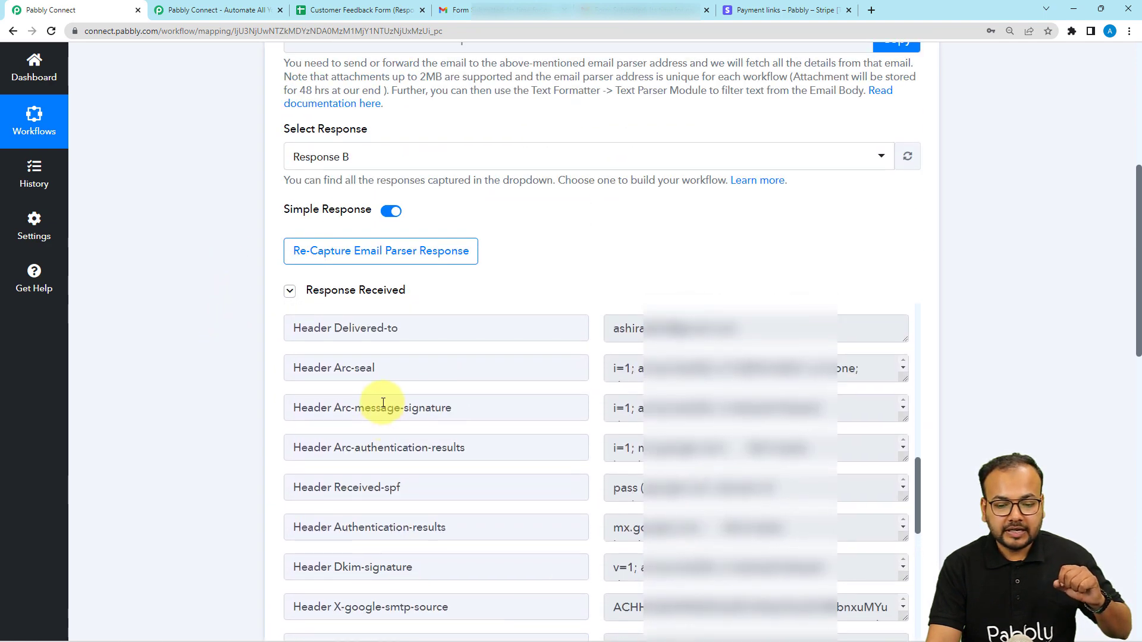
{"action": "scroll", "coordinate": [383, 402], "scroll_direction": "up", "scroll_amount": 9}
{"action": "scroll", "coordinate": [383, 401], "scroll_direction": "down", "scroll_amount": 4}
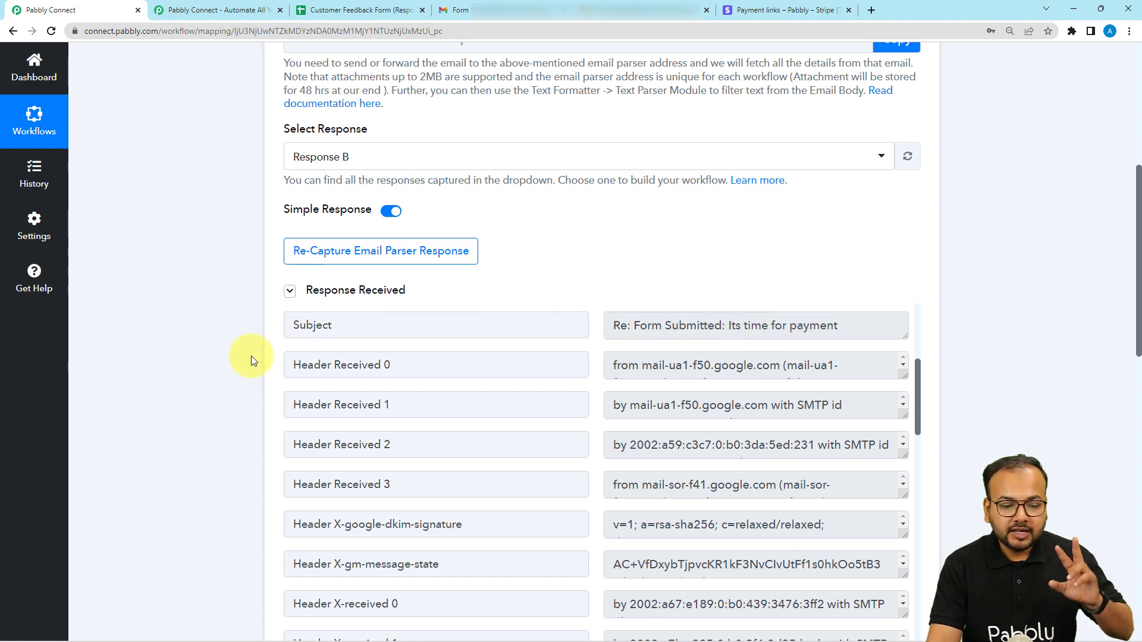
{"action": "scroll", "coordinate": [251, 355], "scroll_direction": "down", "scroll_amount": 2}
{"action": "scroll", "coordinate": [216, 368], "scroll_direction": "down", "scroll_amount": 8}
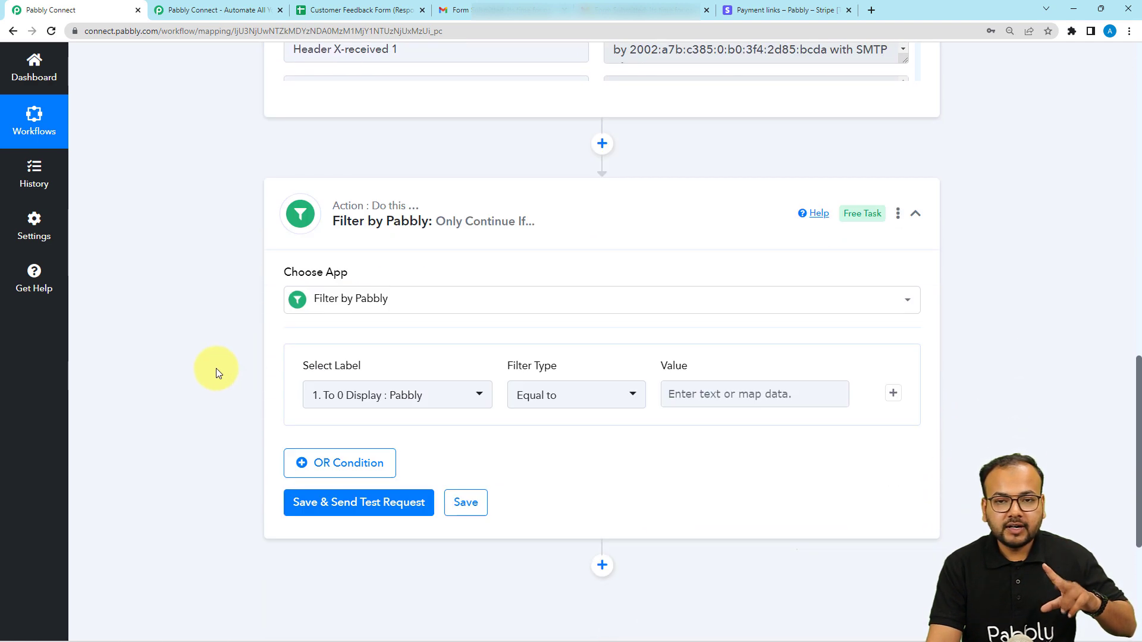
Choose the email parser's Subject field as the label of the first filter condition.
{"action": "scroll", "coordinate": [216, 372], "scroll_direction": "down", "scroll_amount": 3}
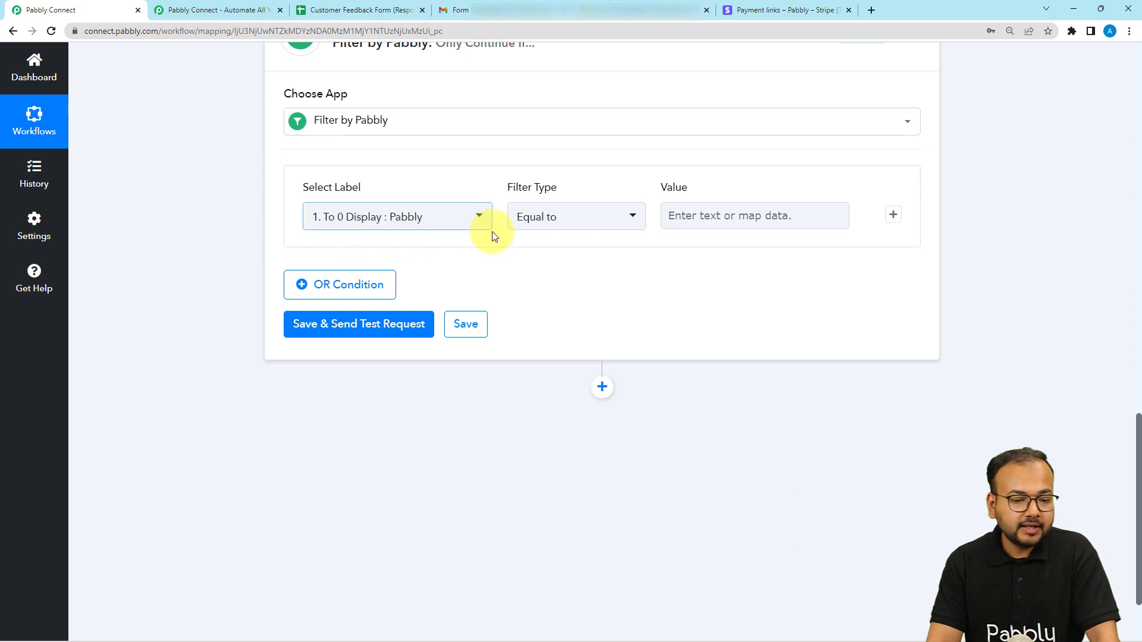
{"action": "left_click", "coordinate": [431, 225]}
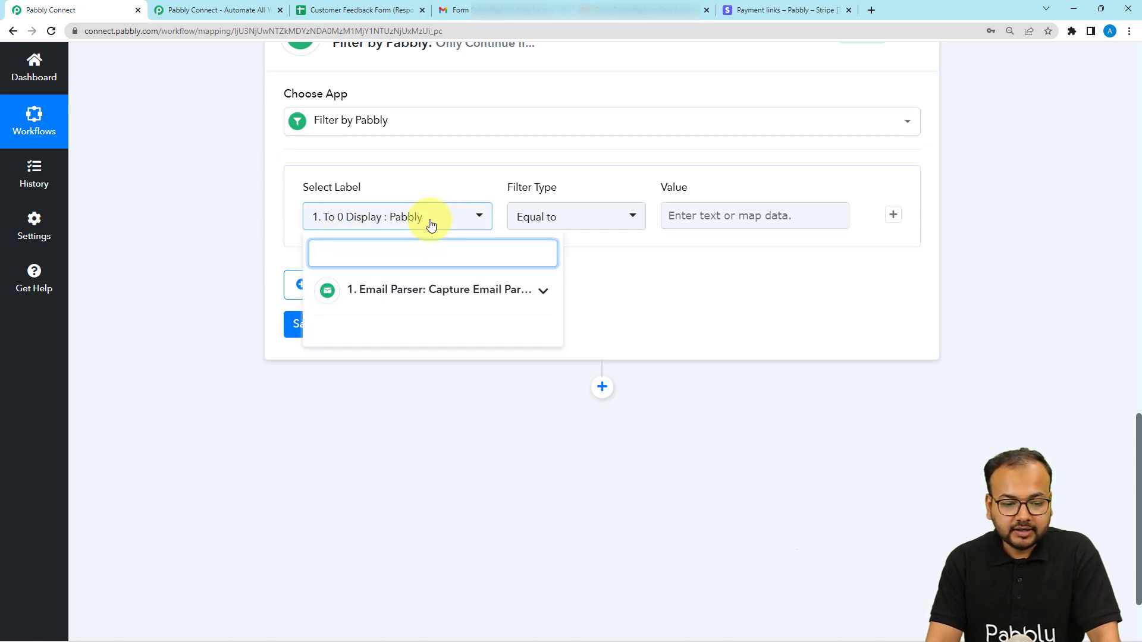
{"action": "left_click", "coordinate": [461, 308]}
{"action": "scroll", "coordinate": [455, 357], "scroll_direction": "down", "scroll_amount": 5}
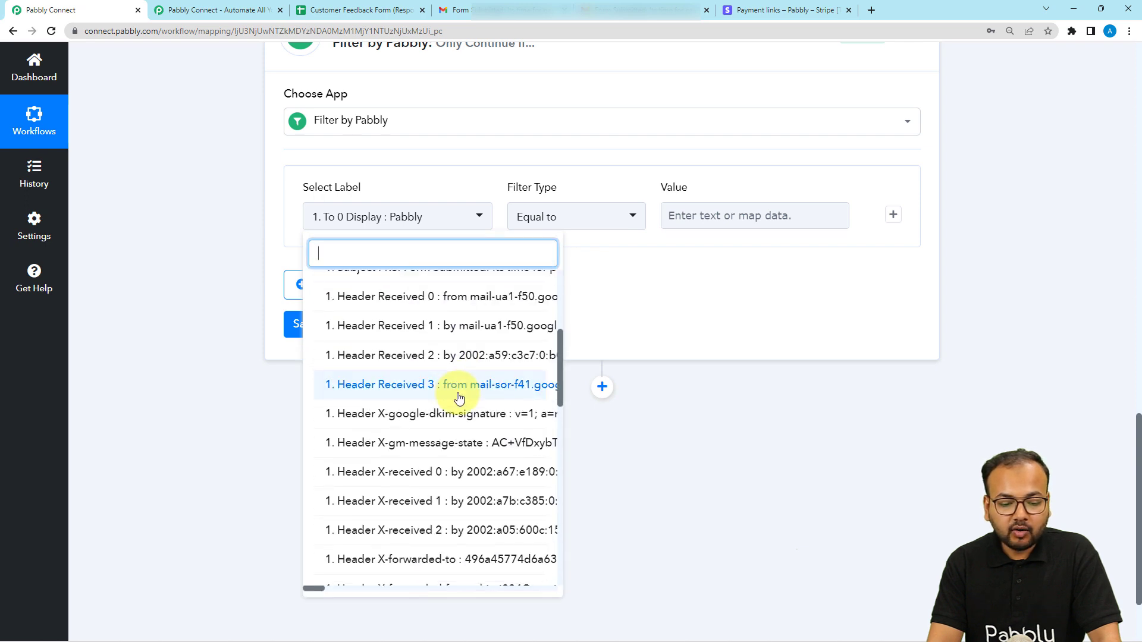
{"action": "scroll", "coordinate": [460, 398], "scroll_direction": "up", "scroll_amount": 1}
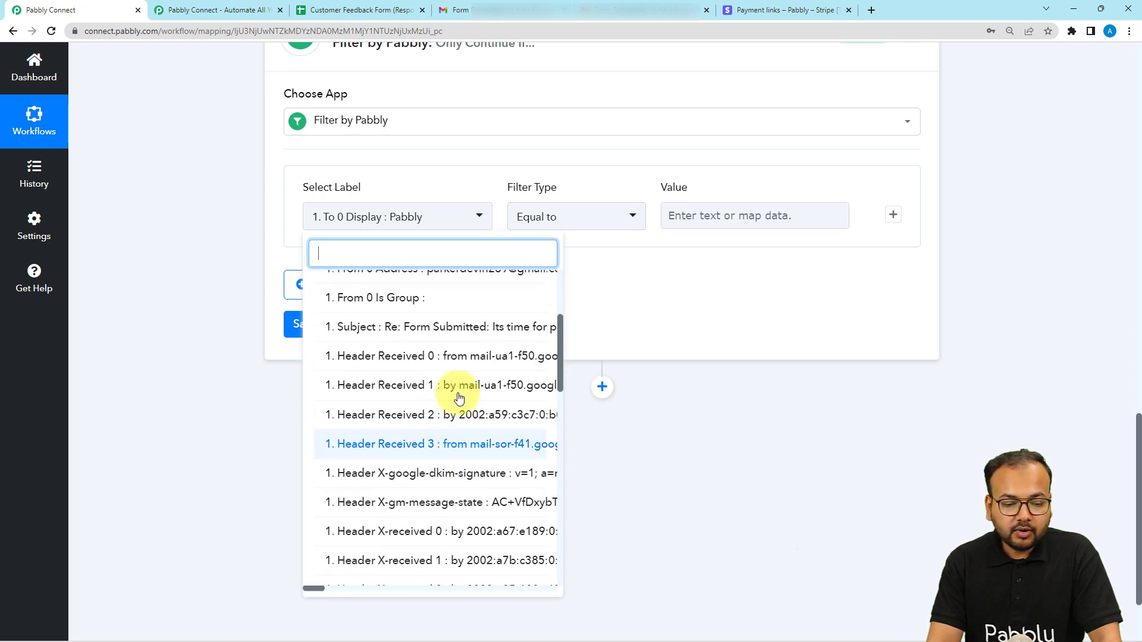
{"action": "left_click", "coordinate": [382, 328]}
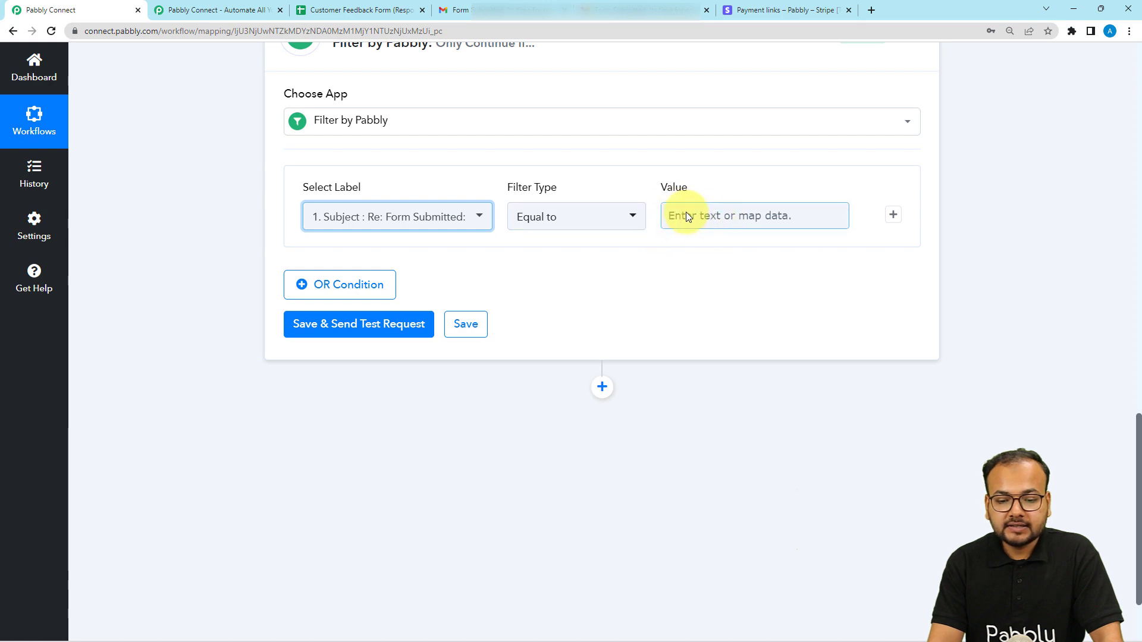
Copy the subject "Re: Form Submitted: Its time for payment" from the captured response into the filter condition's value.
{"action": "scroll", "coordinate": [683, 319], "scroll_direction": "up", "scroll_amount": 6}
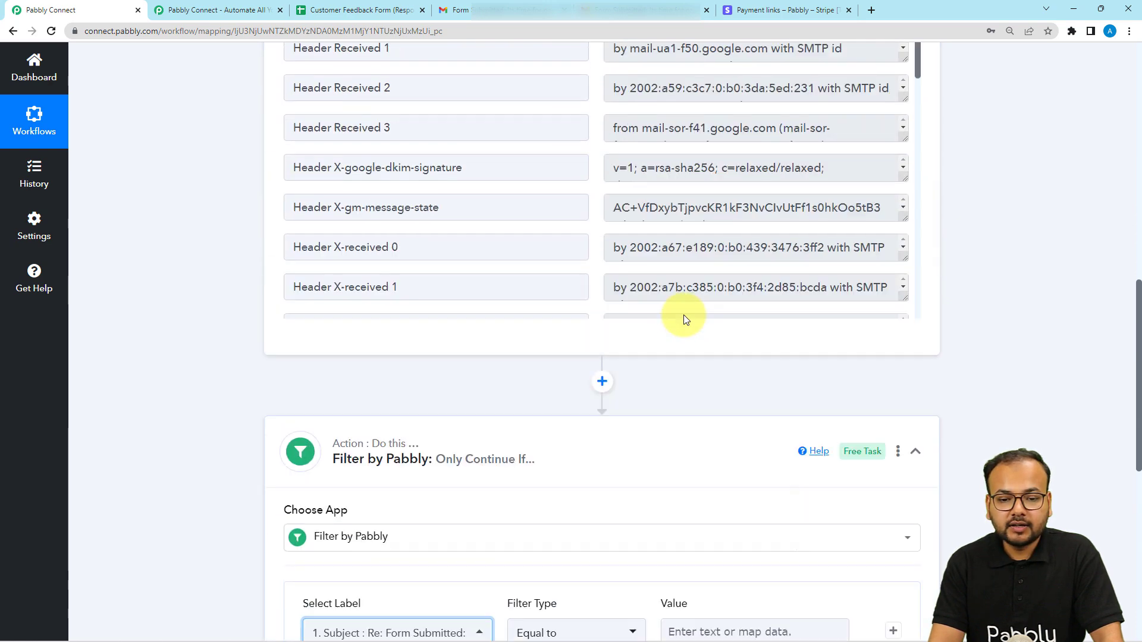
{"action": "scroll", "coordinate": [775, 259], "scroll_direction": "up", "scroll_amount": 3}
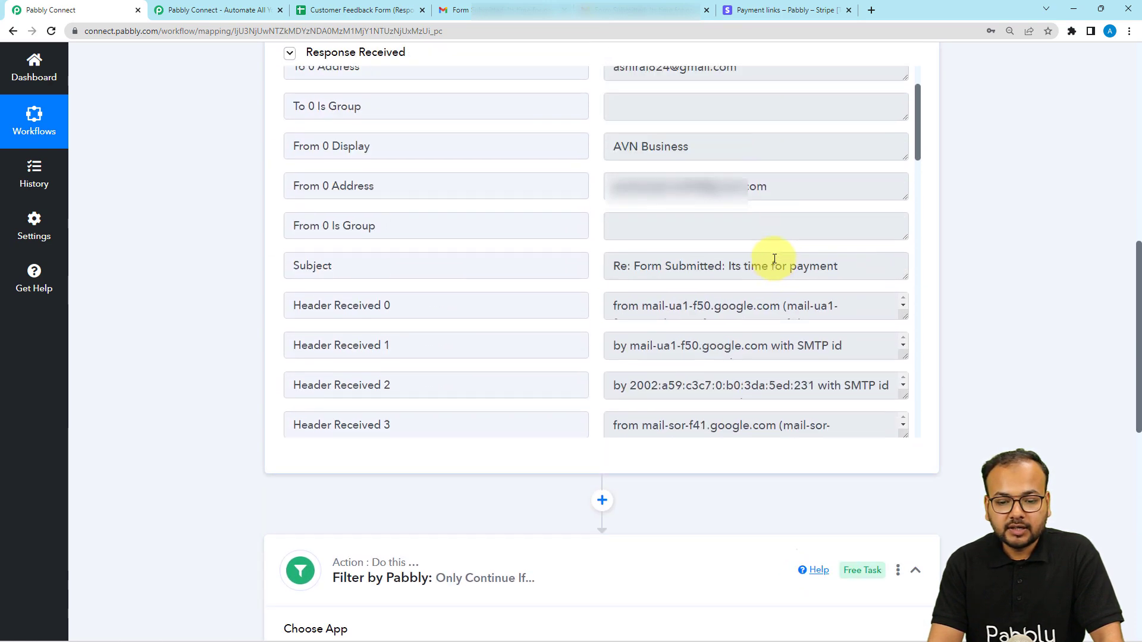
{"action": "left_click_drag", "start_coordinate": [838, 266], "coordinate": [608, 268]}
{"action": "key", "text": "ctrl+c"}
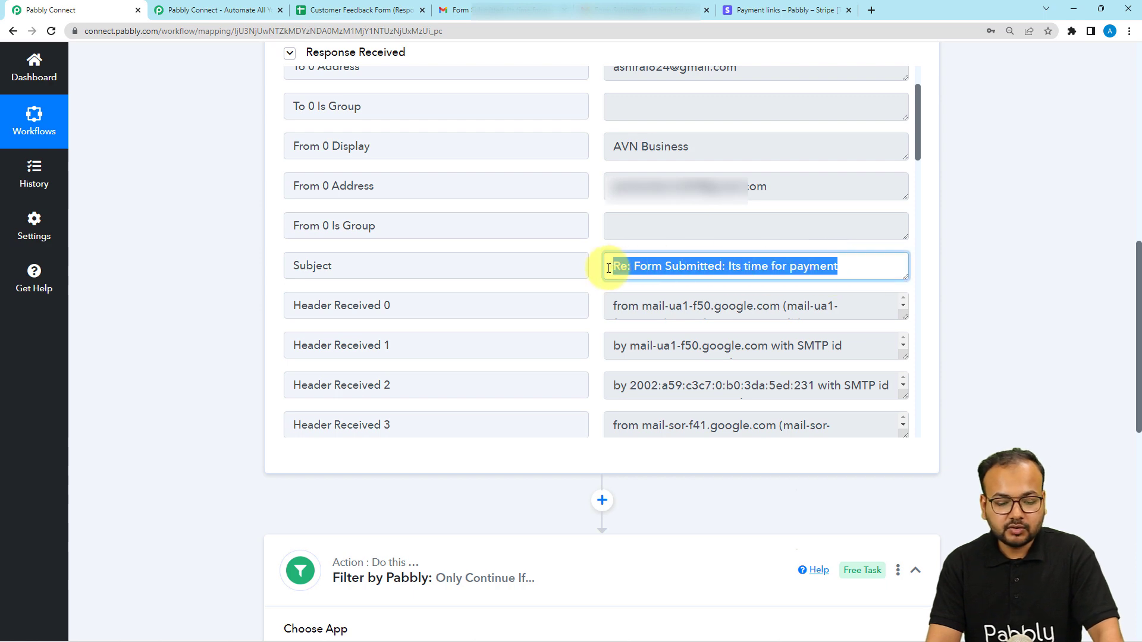
{"action": "scroll", "coordinate": [624, 305], "scroll_direction": "down", "scroll_amount": 10}
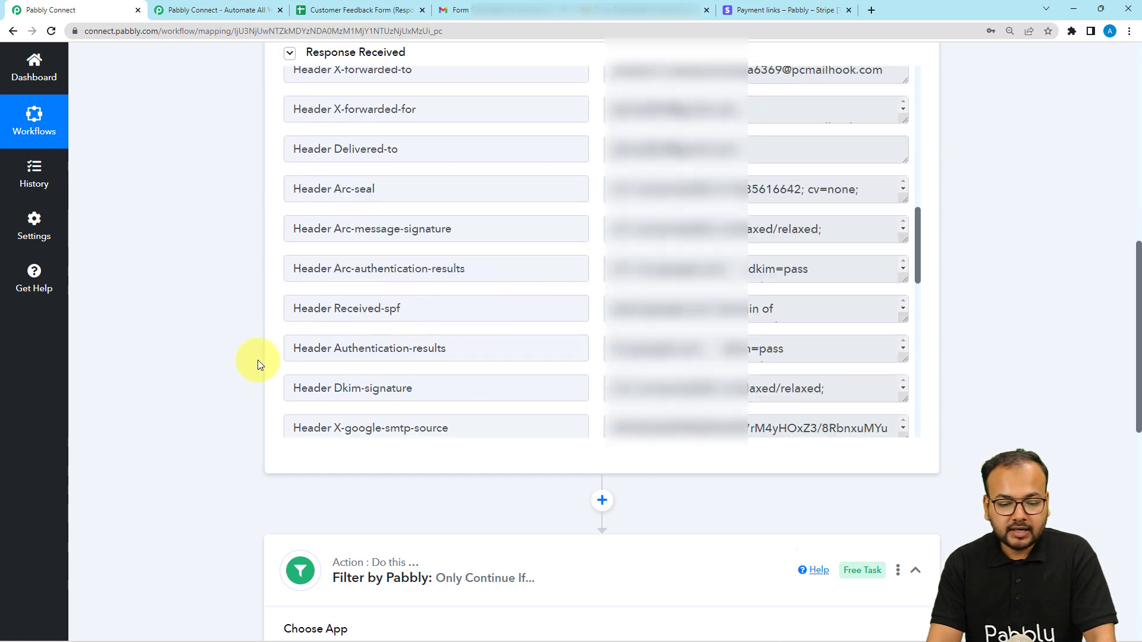
{"action": "scroll", "coordinate": [257, 359], "scroll_direction": "down", "scroll_amount": 5}
{"action": "left_click", "coordinate": [696, 453]}
{"action": "key", "text": "ctrl+v"}
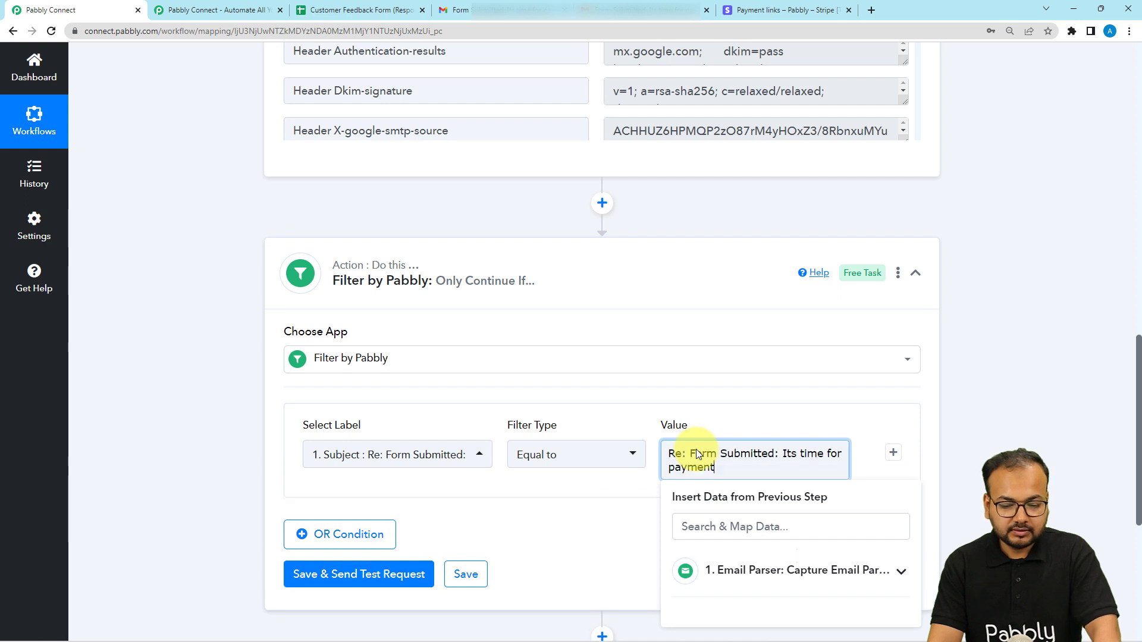
Add a second AND condition to the filter beneath the subject condition.
{"action": "left_click", "coordinate": [710, 405]}
{"action": "scroll", "coordinate": [280, 363], "scroll_direction": "down", "scroll_amount": 3}
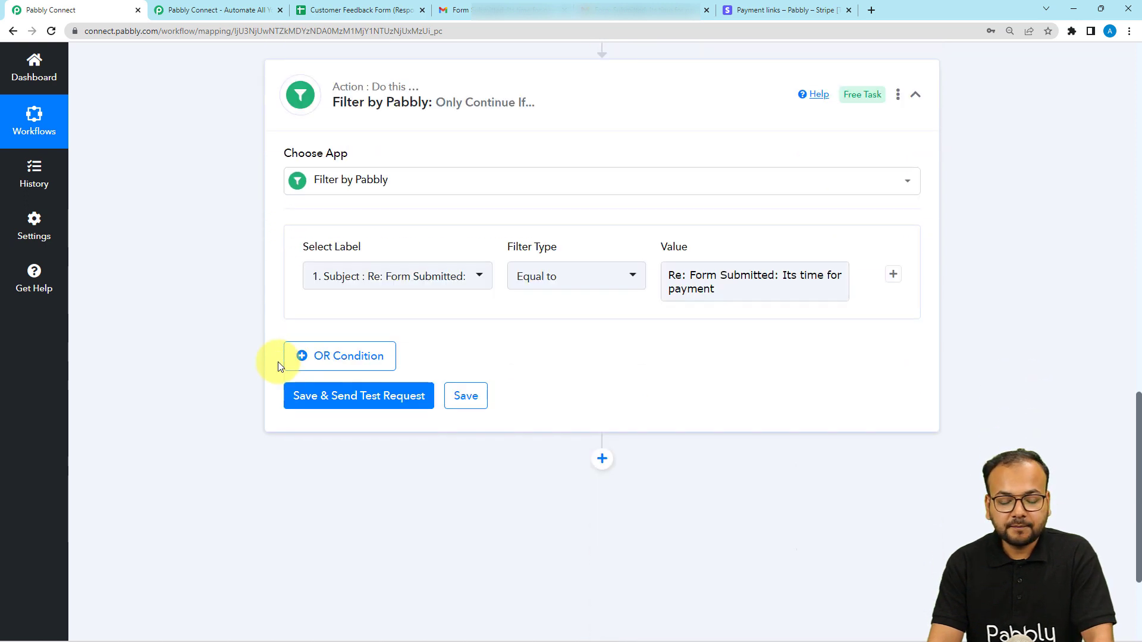
{"action": "left_click", "coordinate": [894, 275]}
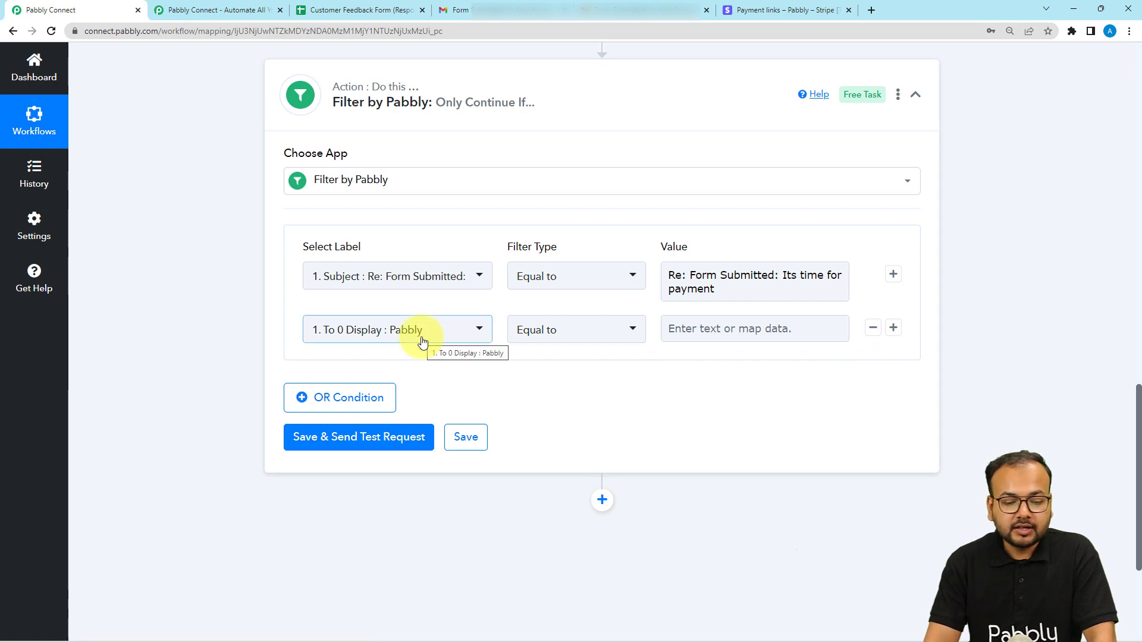
Examine the captured email's Body Text and highlight the reply word at its start.
{"action": "scroll", "coordinate": [422, 342], "scroll_direction": "up", "scroll_amount": 10}
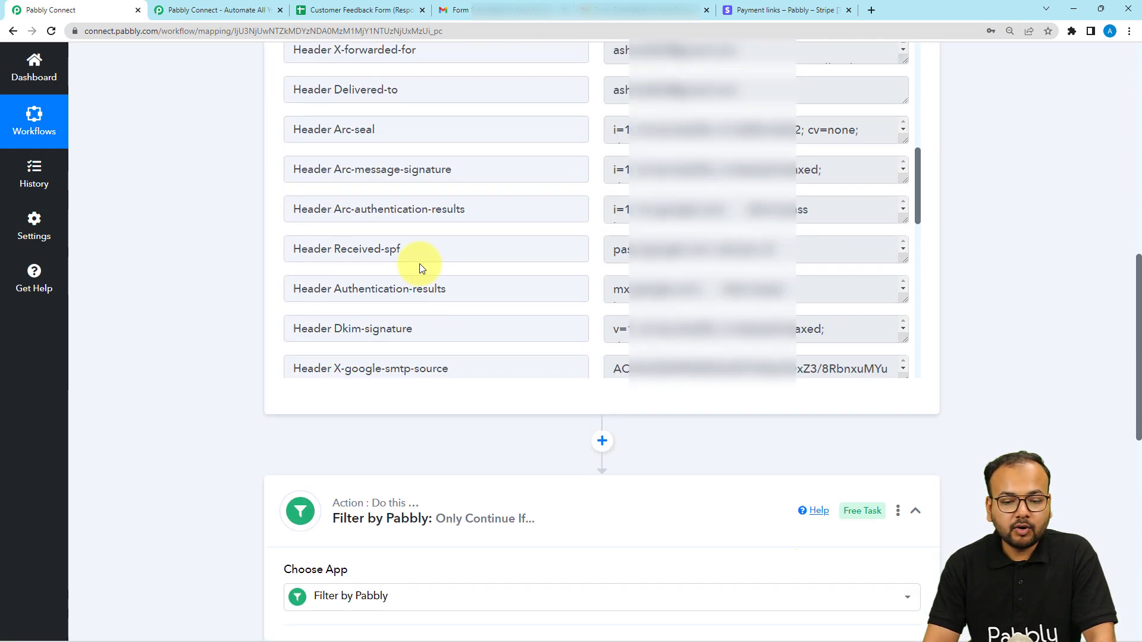
{"action": "scroll", "coordinate": [419, 265], "scroll_direction": "down", "scroll_amount": 4}
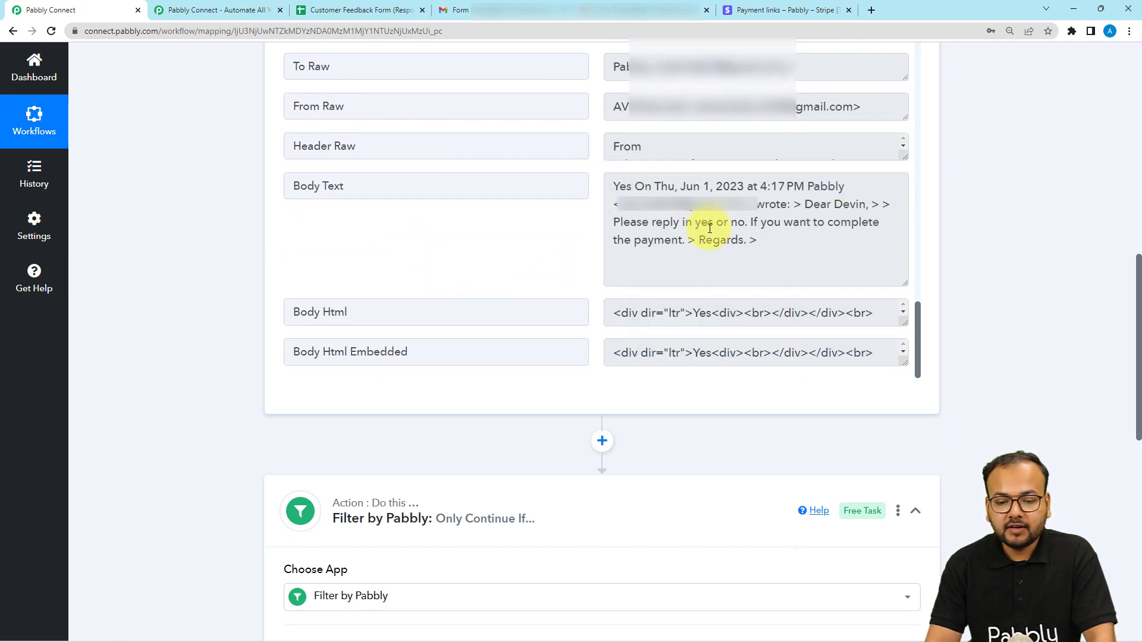
{"action": "left_click", "coordinate": [633, 189]}
{"action": "mouse_move", "coordinate": [614, 187]}
{"action": "left_mouse_down"}
{"action": "mouse_move", "coordinate": [639, 189]}
{"action": "mouse_move", "coordinate": [628, 192]}
{"action": "left_mouse_up"}
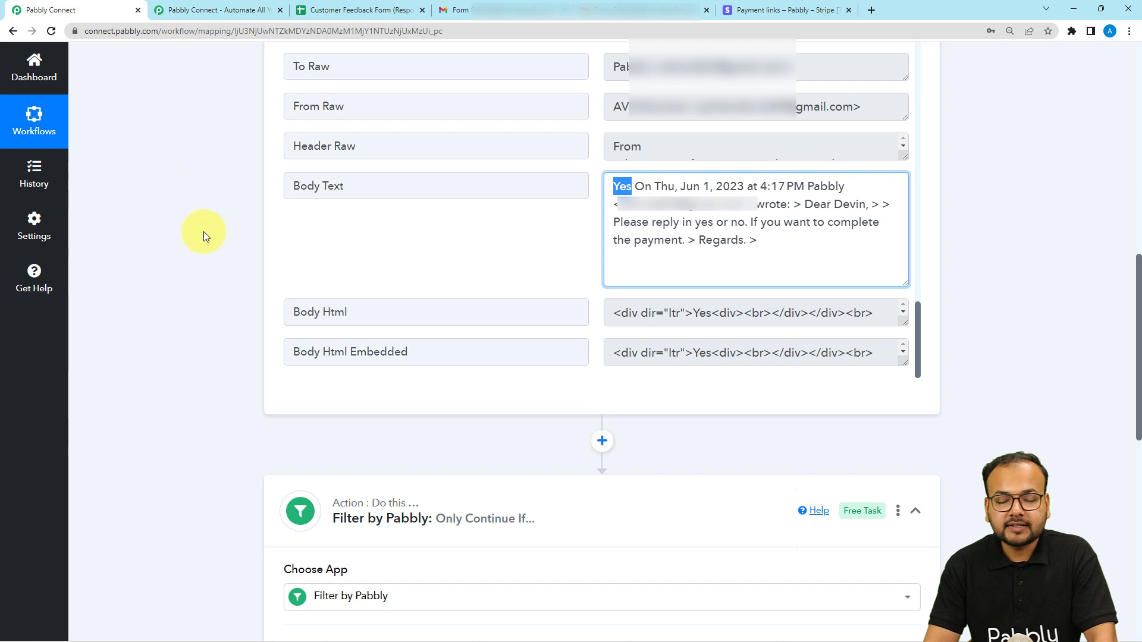
Insert a Text Formatter by Pabbly action step between the email parser trigger and the filter.
{"action": "scroll", "coordinate": [205, 235], "scroll_direction": "down", "scroll_amount": 3}
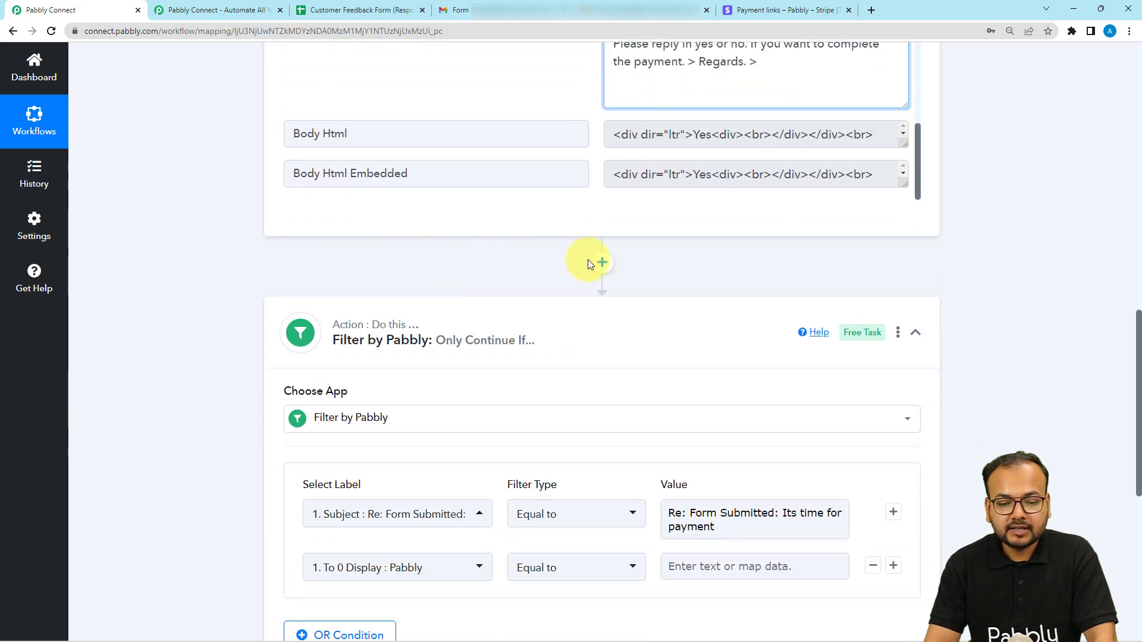
{"action": "left_click", "coordinate": [602, 262]}
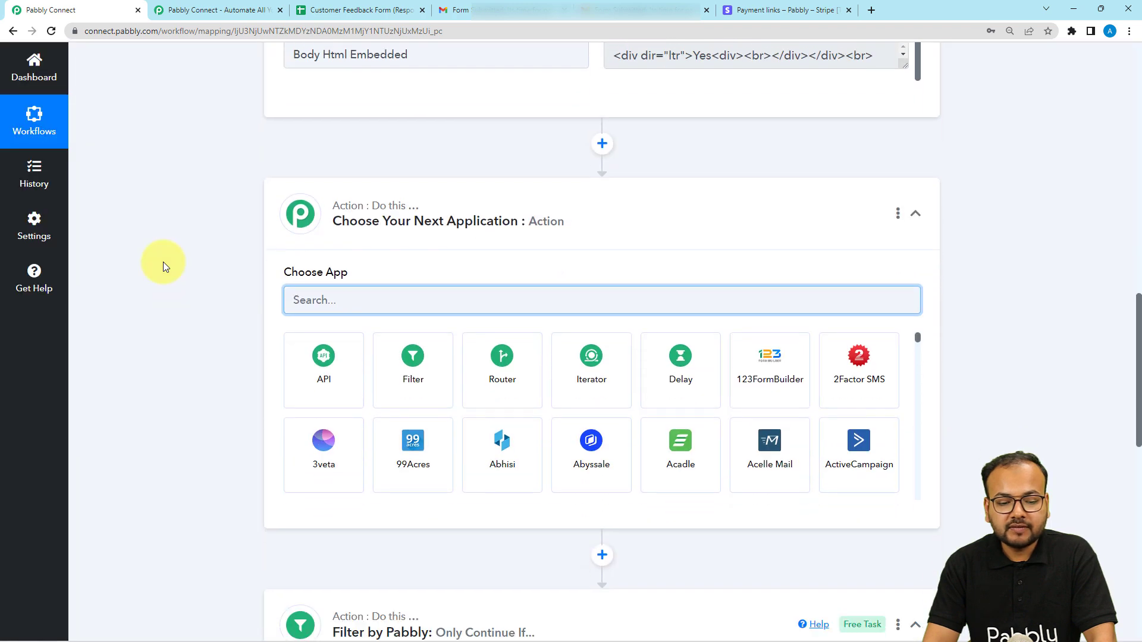
{"action": "scroll", "coordinate": [467, 287], "scroll_direction": "down", "scroll_amount": 1}
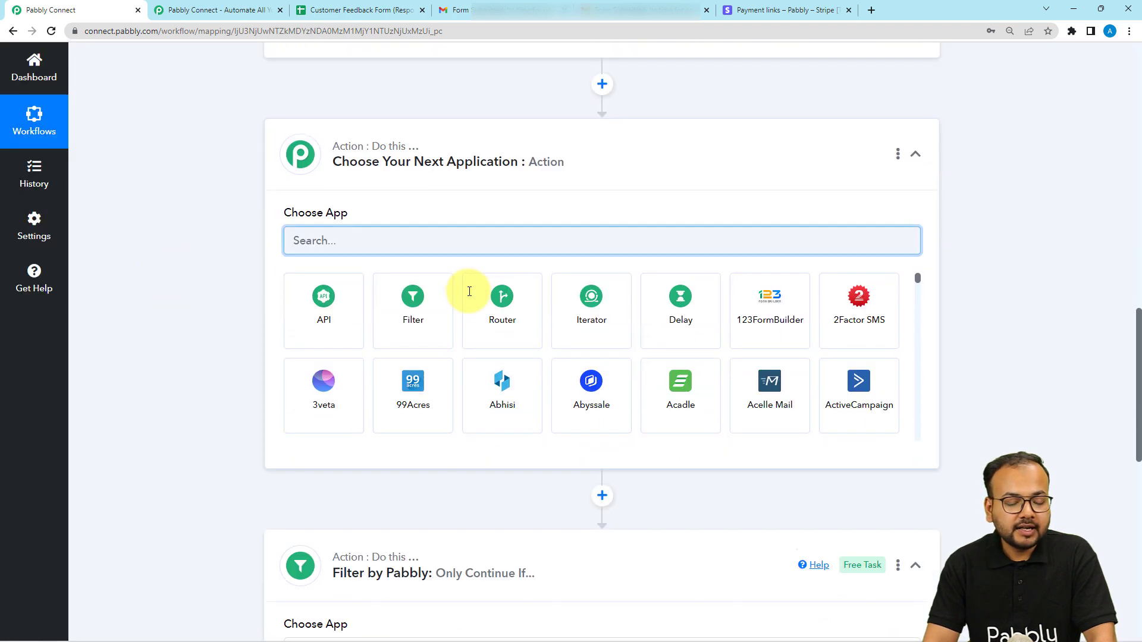
{"action": "scroll", "coordinate": [461, 285], "scroll_direction": "down", "scroll_amount": 1}
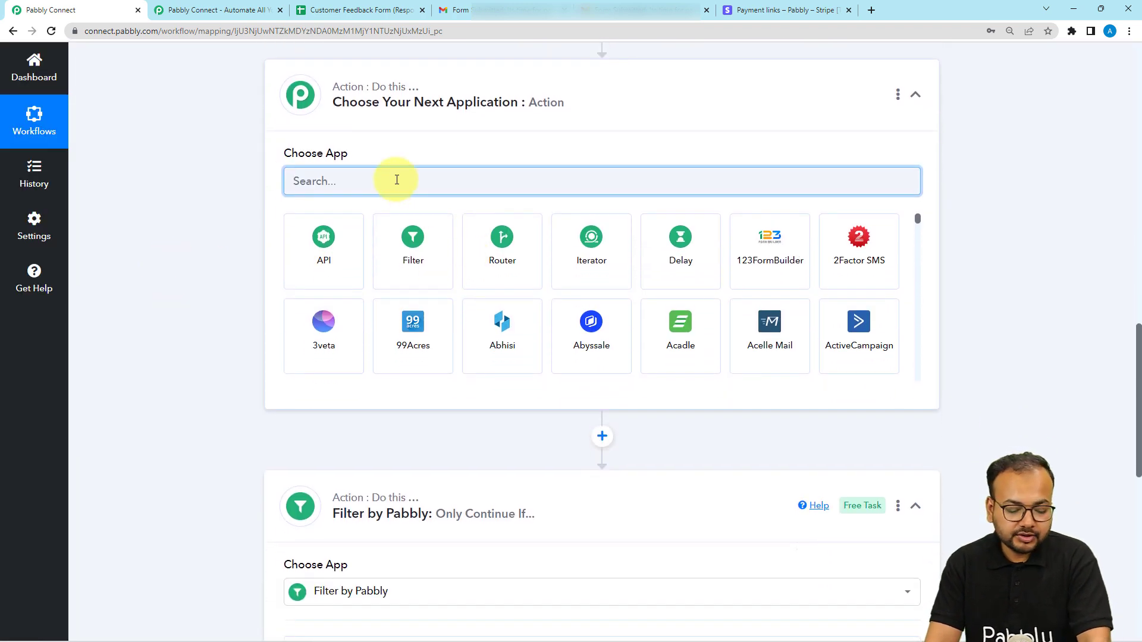
{"action": "type", "text": "te"}
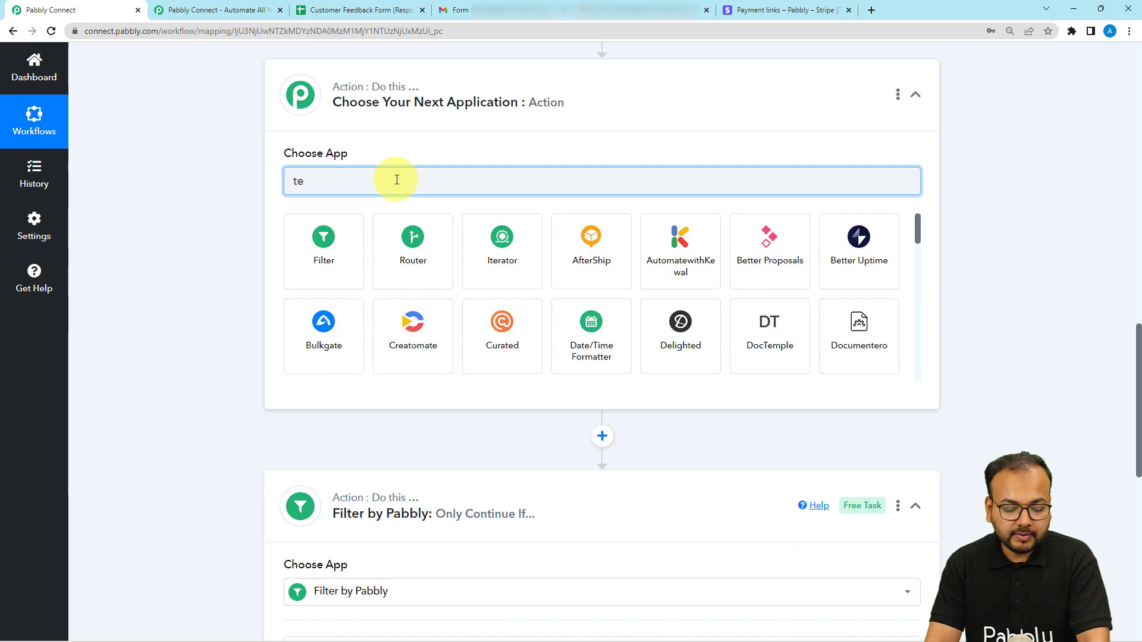
{"action": "type", "text": "xt"}
{"action": "left_click", "coordinate": [409, 266]}
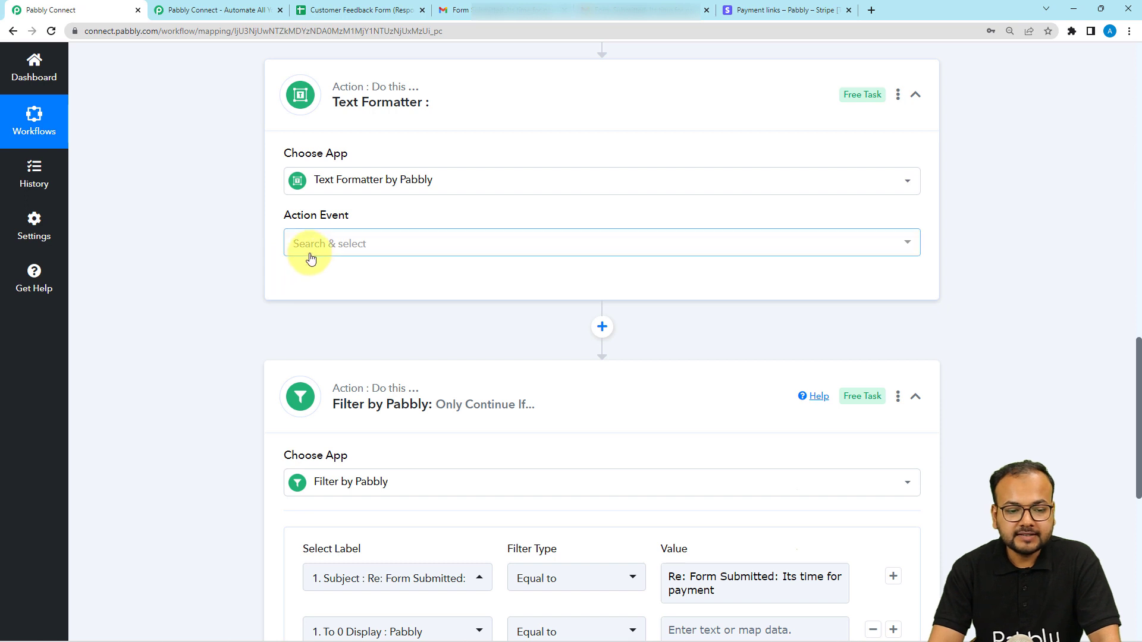
Set the Text Formatter's action event to Split Text and connect it.
{"action": "left_click", "coordinate": [311, 255]}
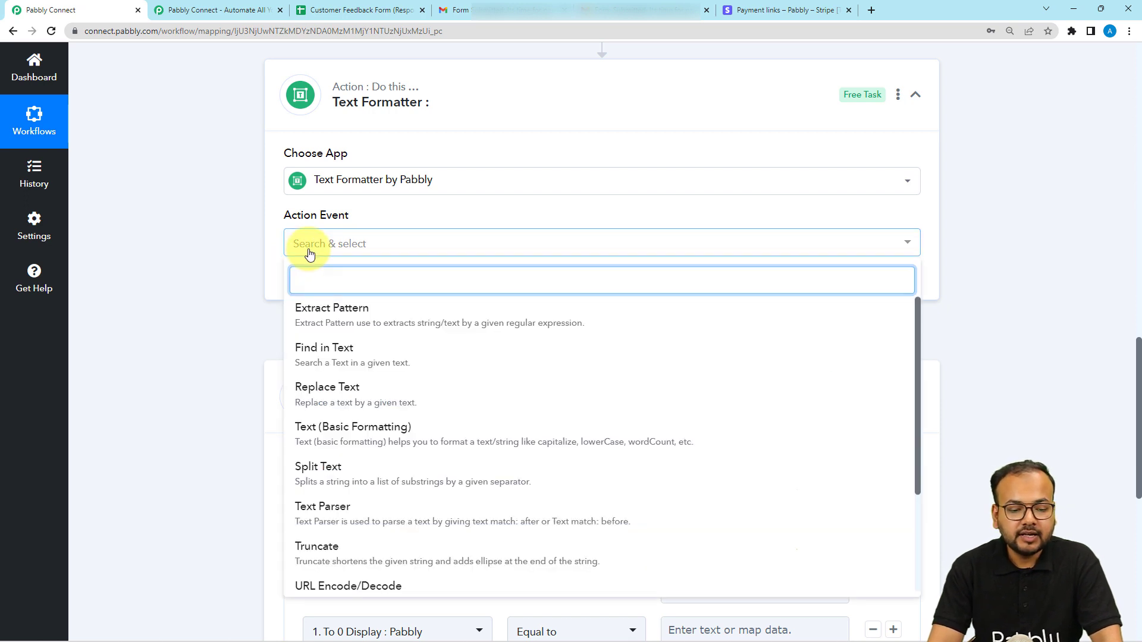
{"action": "left_click", "coordinate": [307, 467]}
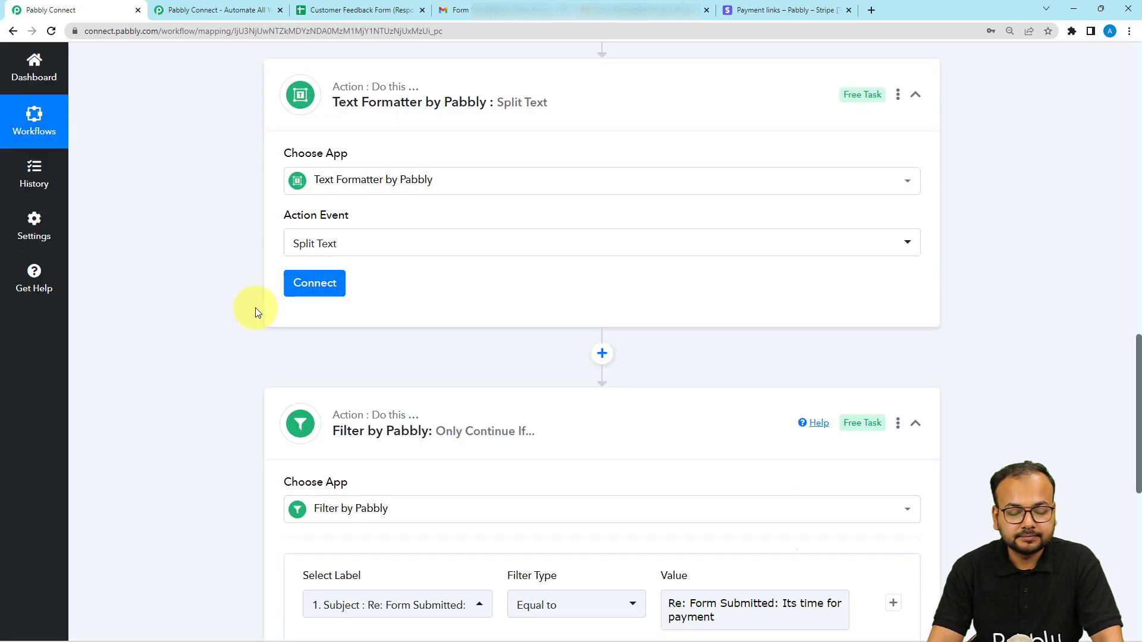
{"action": "left_click", "coordinate": [314, 284]}
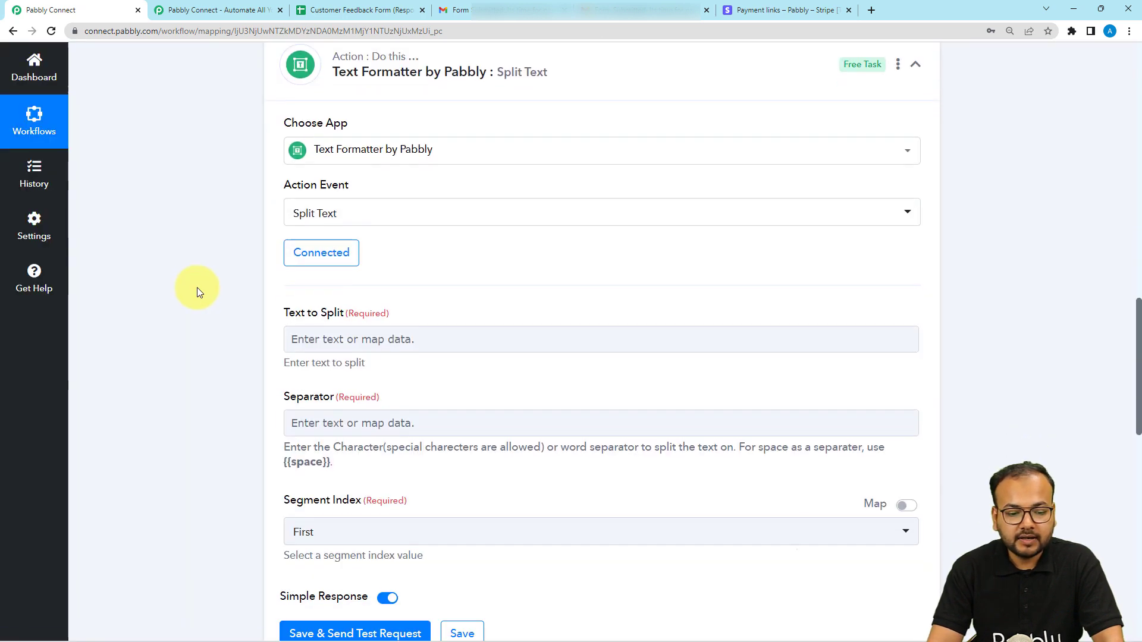
Map the email parser's Body Text field as the text to split.
{"action": "scroll", "coordinate": [197, 287], "scroll_direction": "down", "scroll_amount": 1}
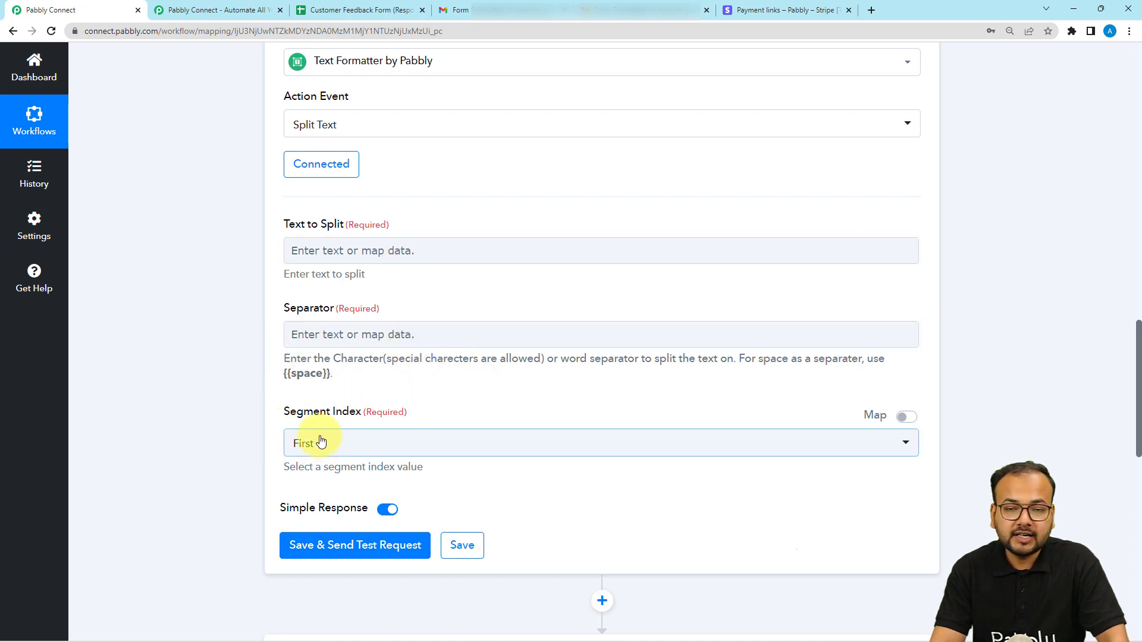
{"action": "scroll", "coordinate": [277, 440], "scroll_direction": "up", "scroll_amount": 6}
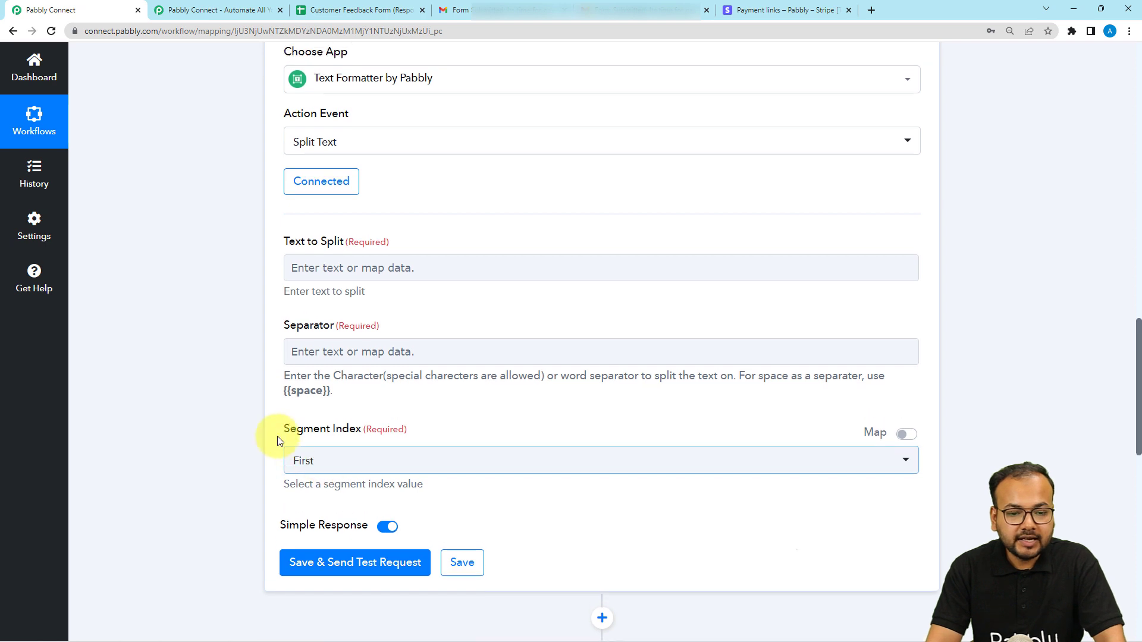
{"action": "scroll", "coordinate": [277, 436], "scroll_direction": "up", "scroll_amount": 2}
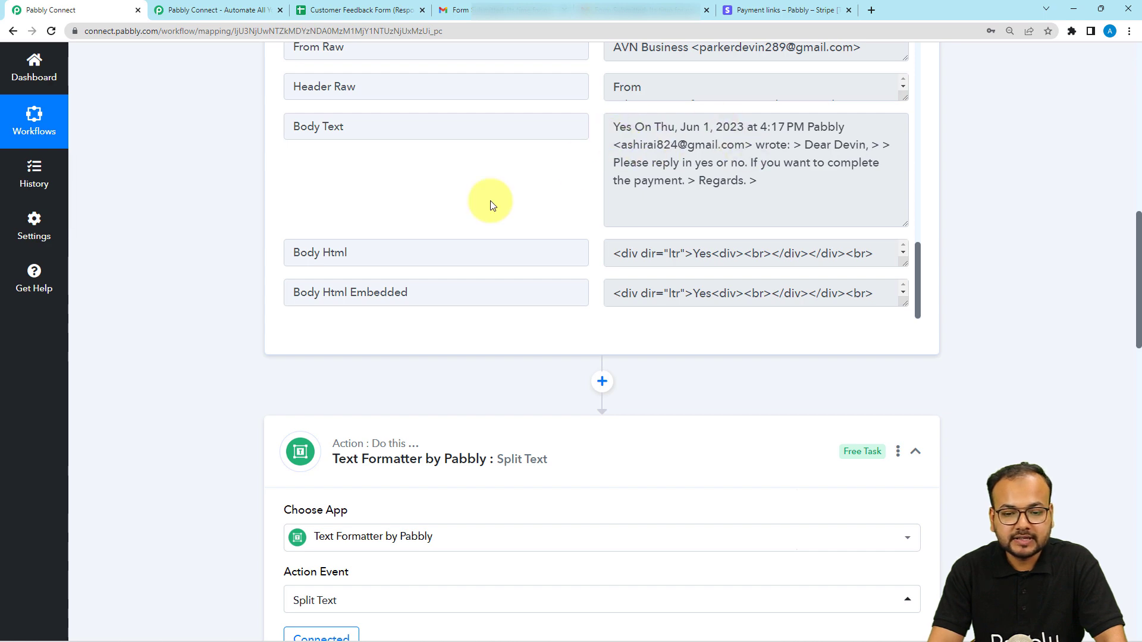
{"action": "scroll", "coordinate": [194, 267], "scroll_direction": "down", "scroll_amount": 8}
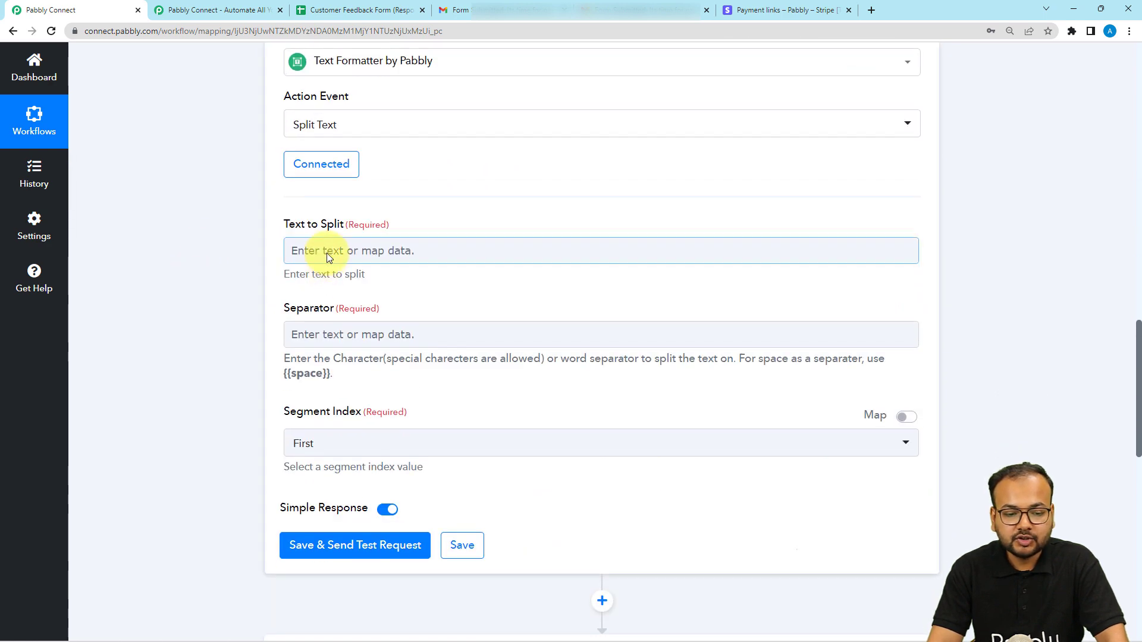
{"action": "left_click", "coordinate": [303, 251]}
{"action": "left_click", "coordinate": [331, 357]}
{"action": "scroll", "coordinate": [378, 424], "scroll_direction": "down", "scroll_amount": 15}
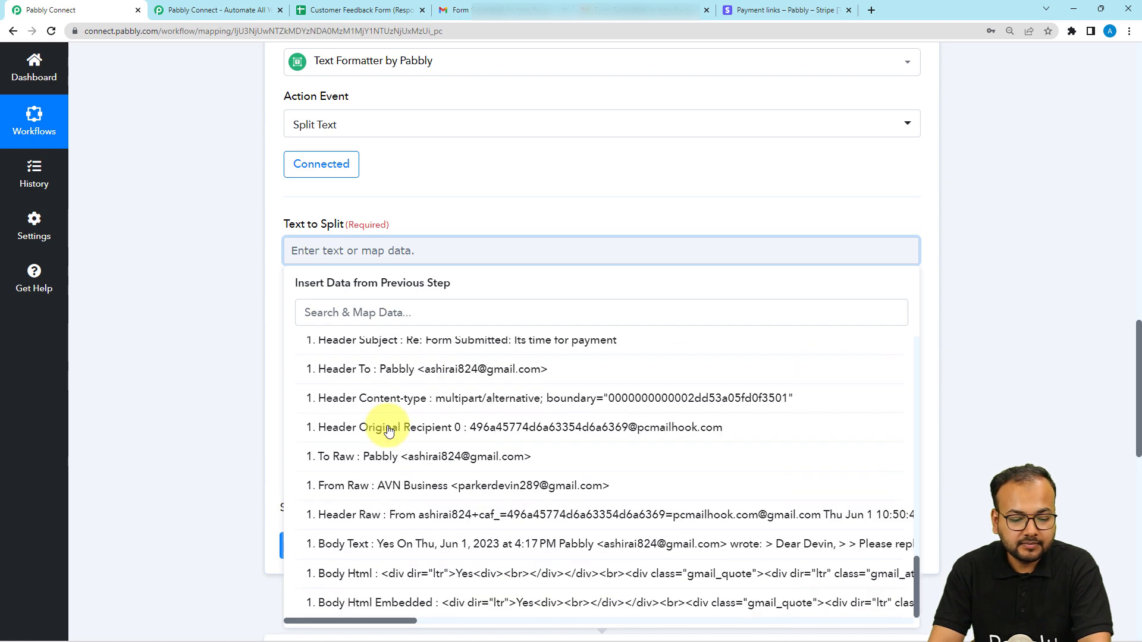
{"action": "left_click", "coordinate": [381, 543]}
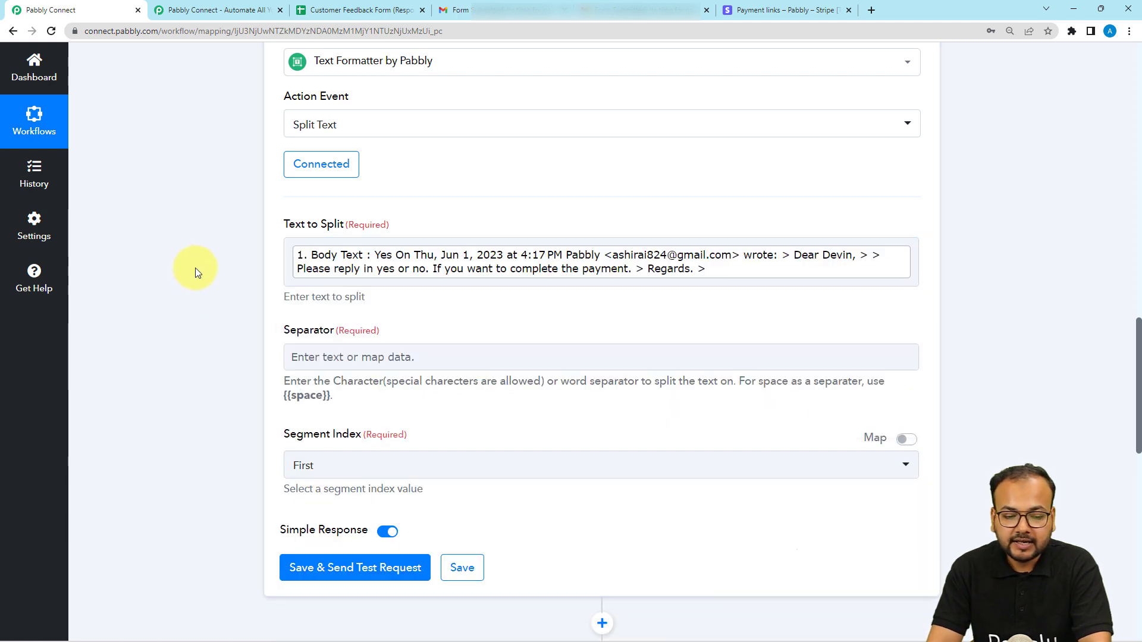
Set the separator of the Split Text action to {{space}}.
{"action": "scroll", "coordinate": [195, 268], "scroll_direction": "down", "scroll_amount": 1}
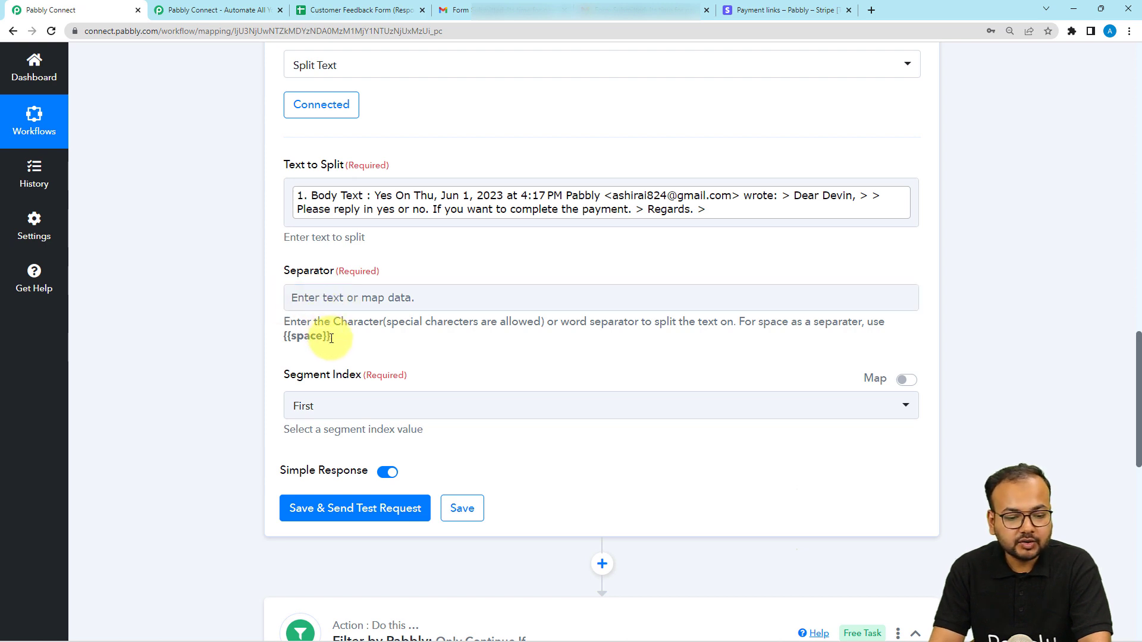
{"action": "left_click_drag", "start_coordinate": [331, 338], "coordinate": [288, 339]}
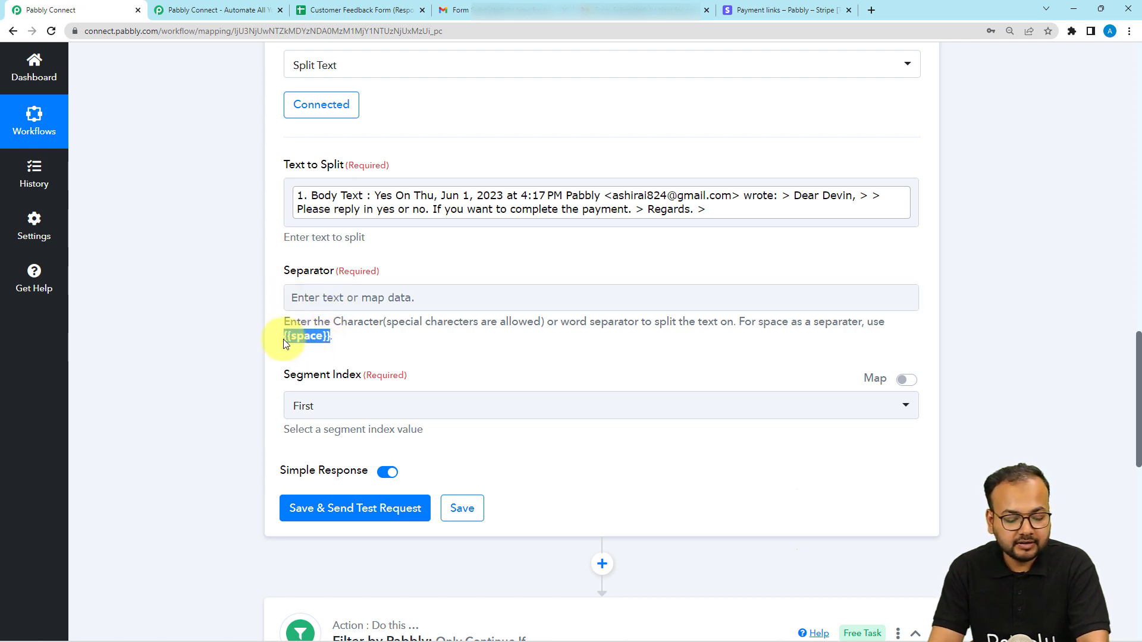
{"action": "left_click", "coordinate": [304, 296]}
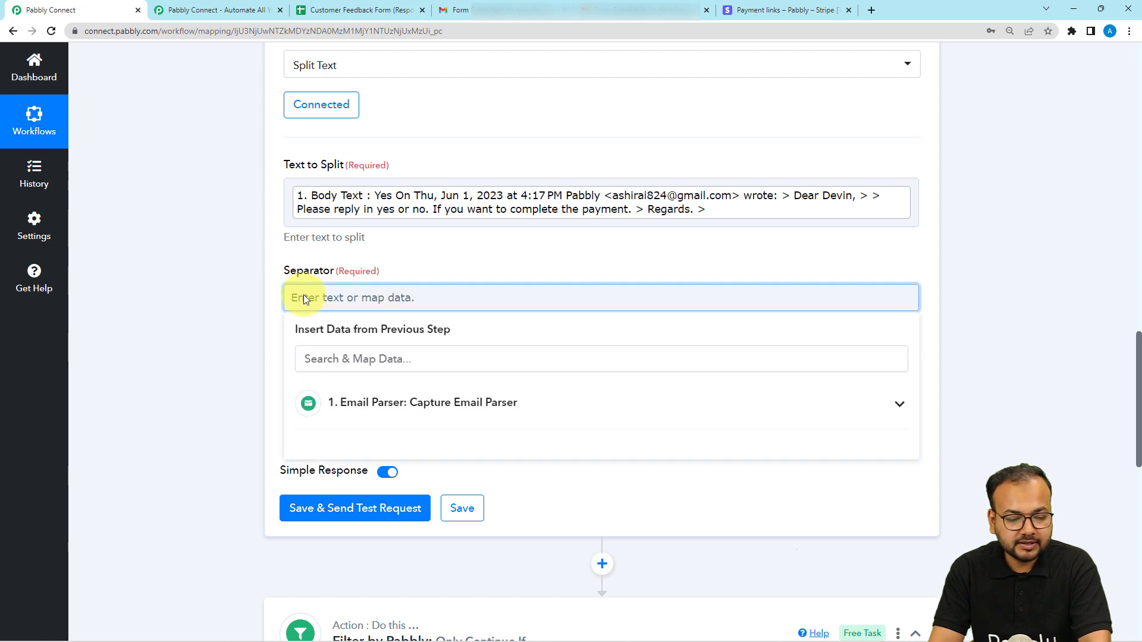
{"action": "type", "text": "{{space}}"}
{"action": "left_click", "coordinate": [347, 269]}
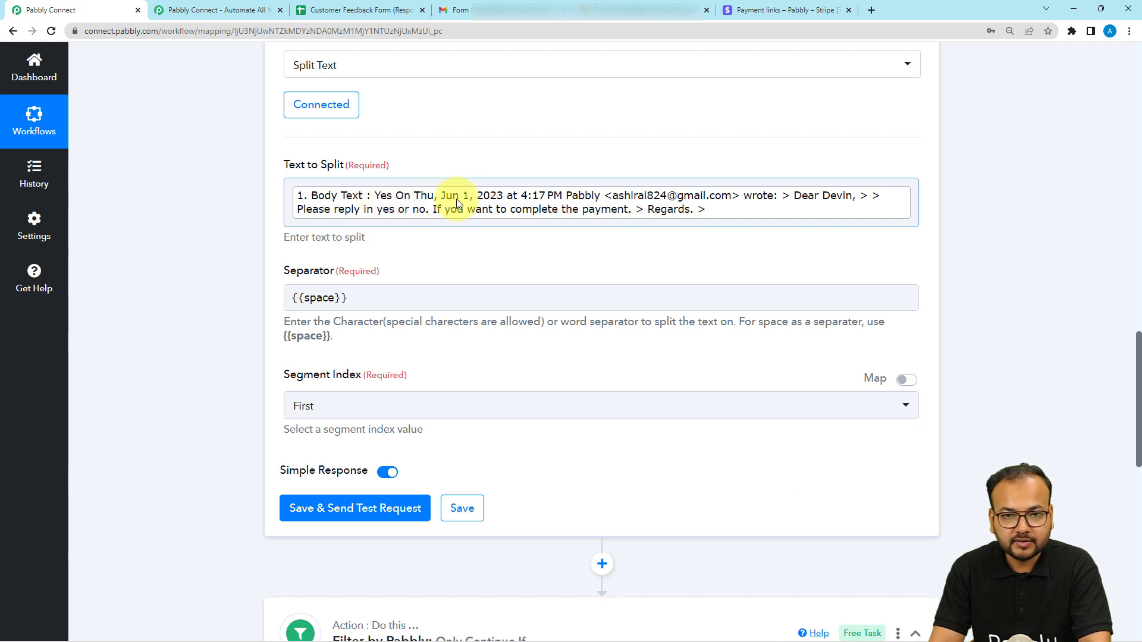
Save the Split Text action with segment index First, send a test request and check the returned result.
{"action": "scroll", "coordinate": [194, 356], "scroll_direction": "down", "scroll_amount": 2}
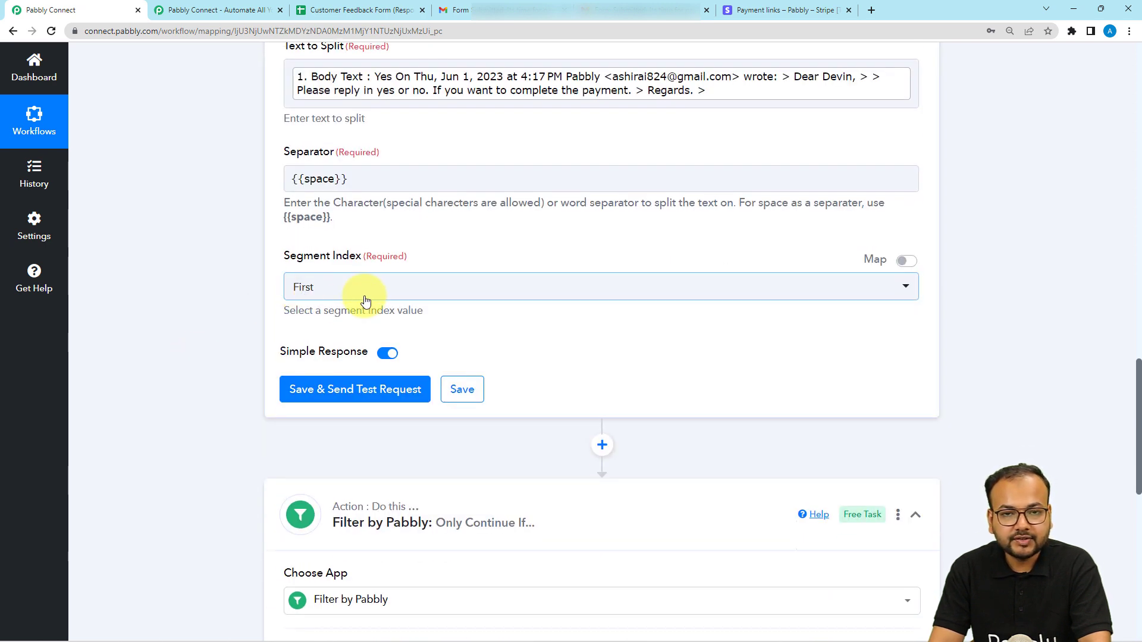
{"action": "left_click", "coordinate": [309, 391]}
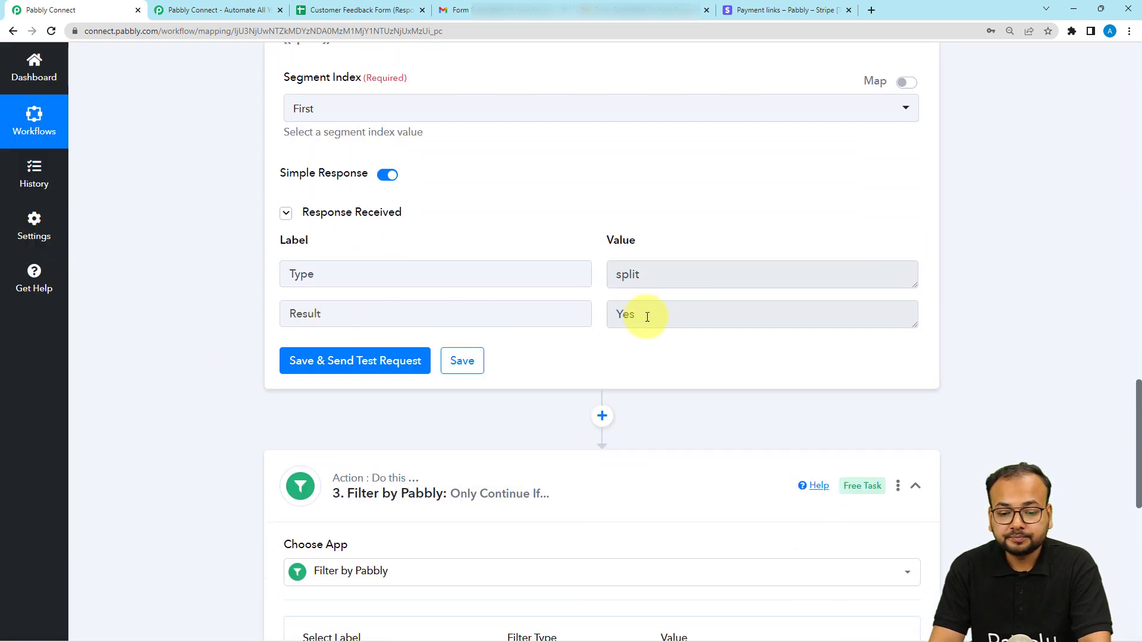
{"action": "left_click_drag", "start_coordinate": [656, 317], "coordinate": [596, 316]}
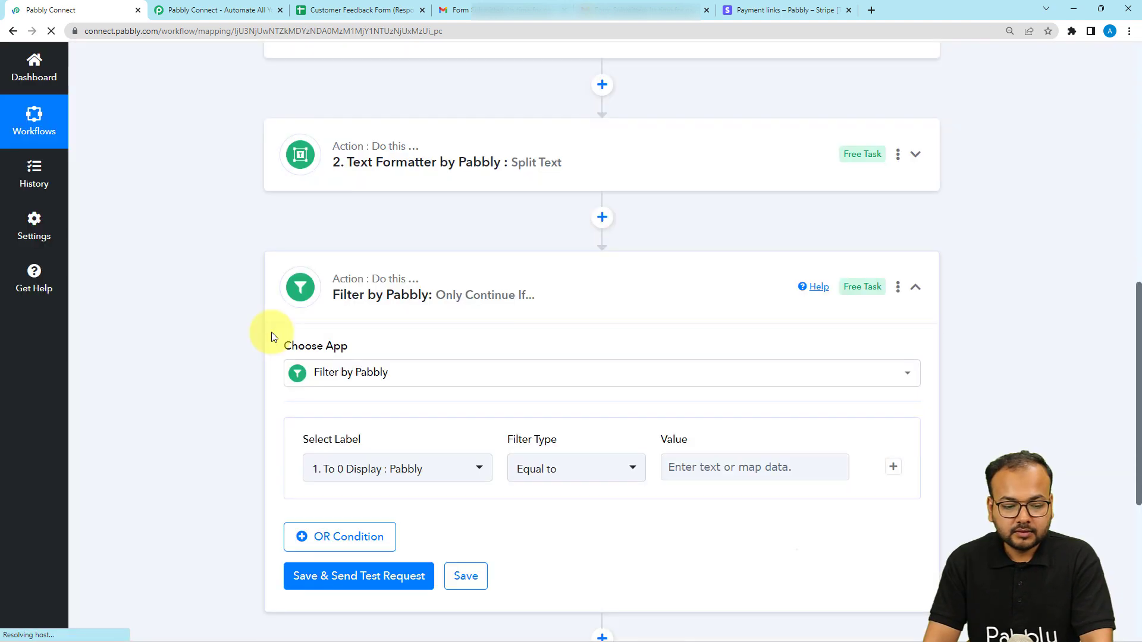
Set the filter's first condition to the email parser's Subject equal to "Re: Form Submitted: Its time for payment".
{"action": "scroll", "coordinate": [272, 332], "scroll_direction": "down", "scroll_amount": 1}
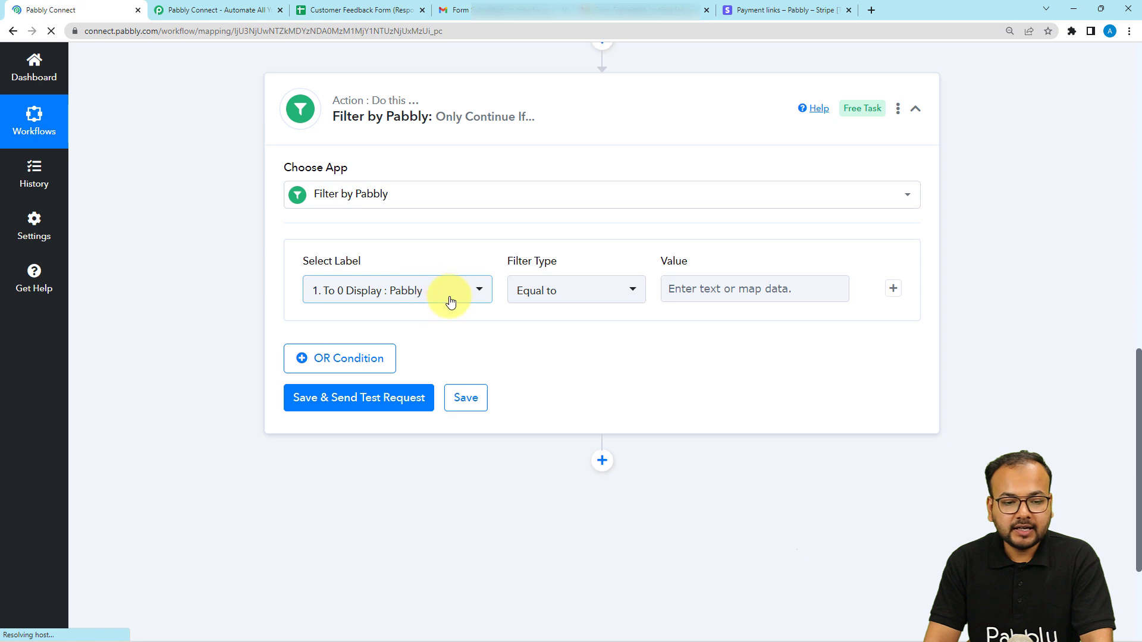
{"action": "left_click", "coordinate": [449, 302]}
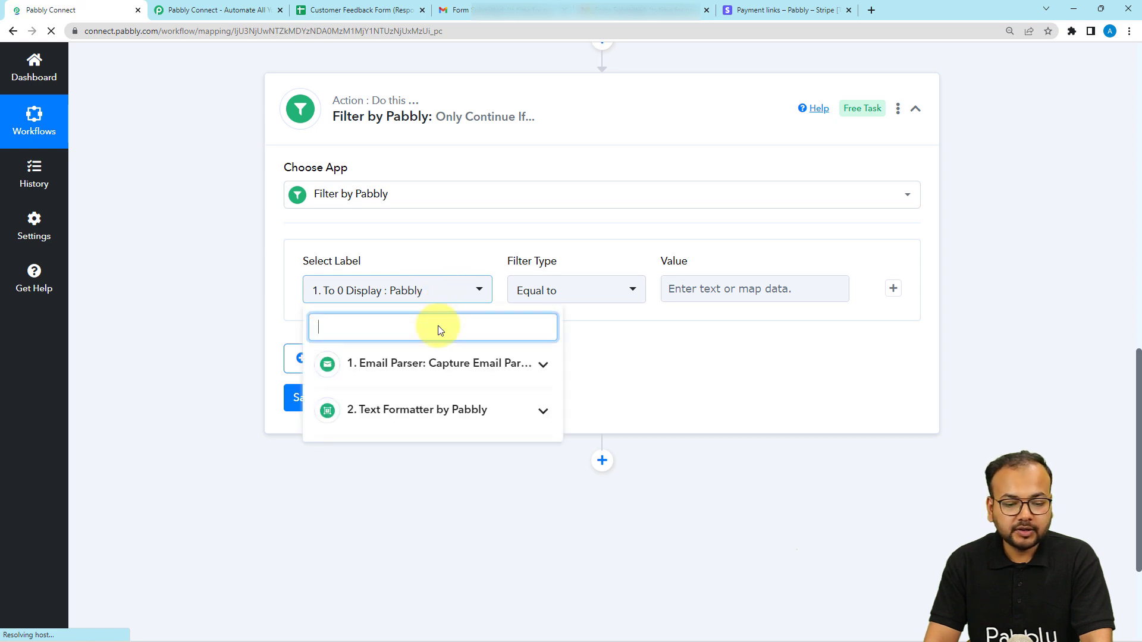
{"action": "left_click", "coordinate": [416, 381]}
{"action": "scroll", "coordinate": [420, 431], "scroll_direction": "down", "scroll_amount": 2}
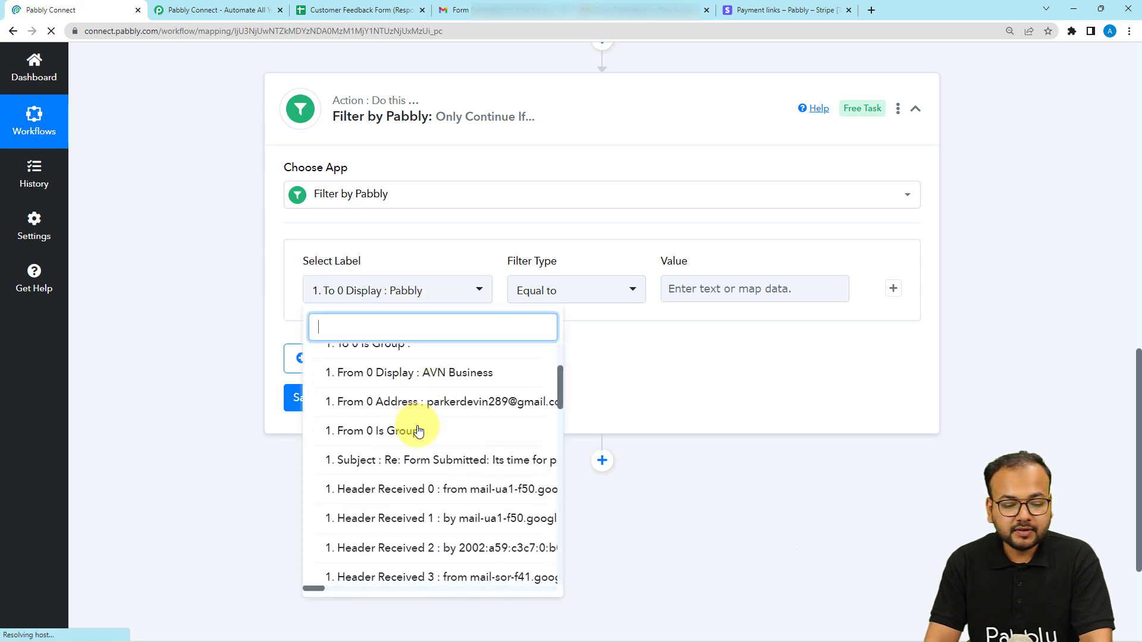
{"action": "left_click", "coordinate": [378, 469]}
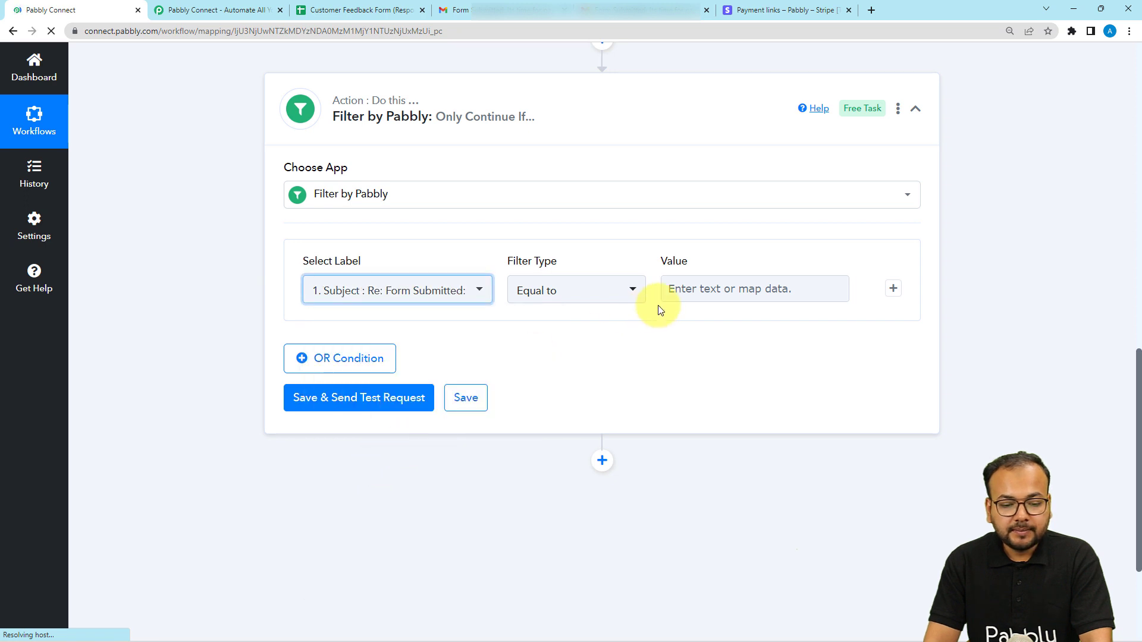
{"action": "left_click", "coordinate": [720, 291]}
{"action": "type", "text": "{{space}}"}
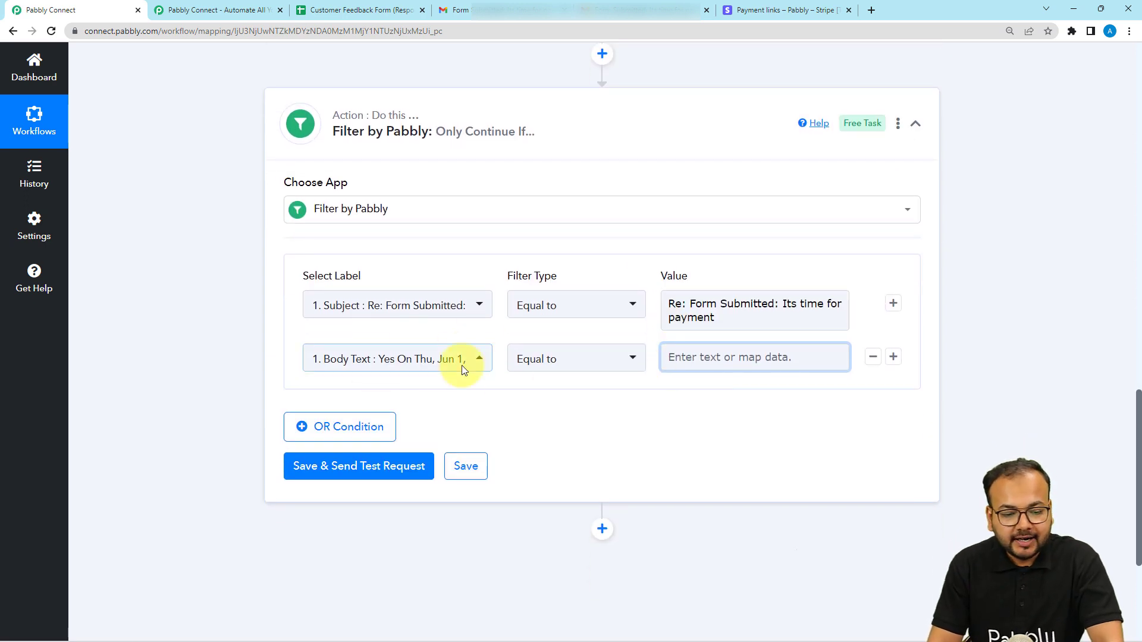
Set the filter's second condition to the Text Formatter's Result equal to "Yes".
{"action": "left_click", "coordinate": [445, 367]}
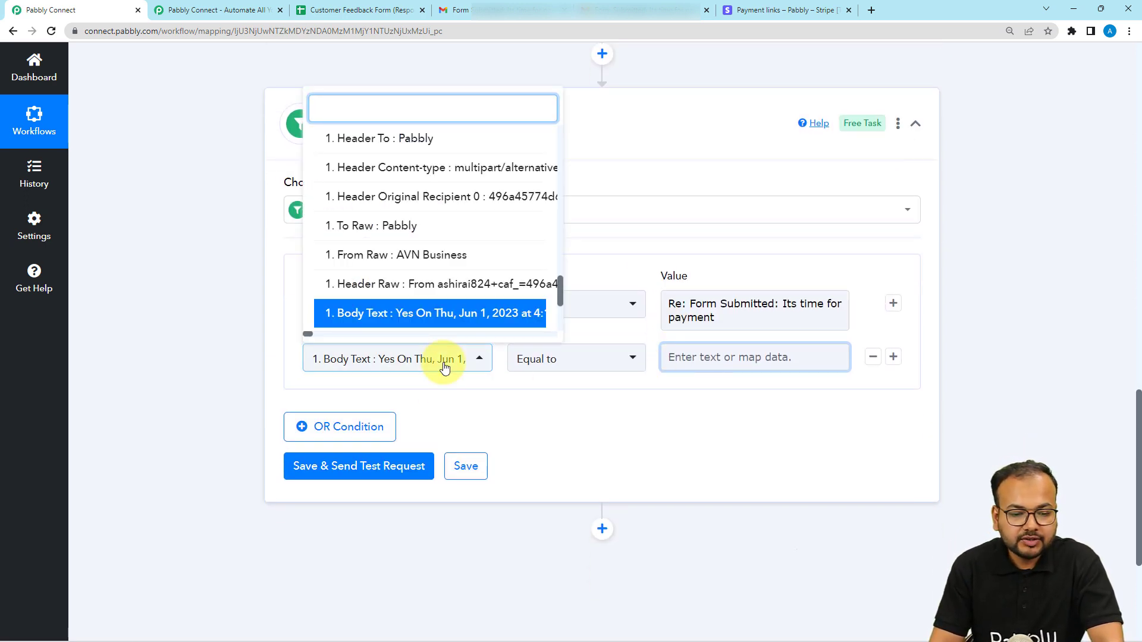
{"action": "left_click", "coordinate": [445, 367]}
{"action": "left_click", "coordinate": [473, 359]}
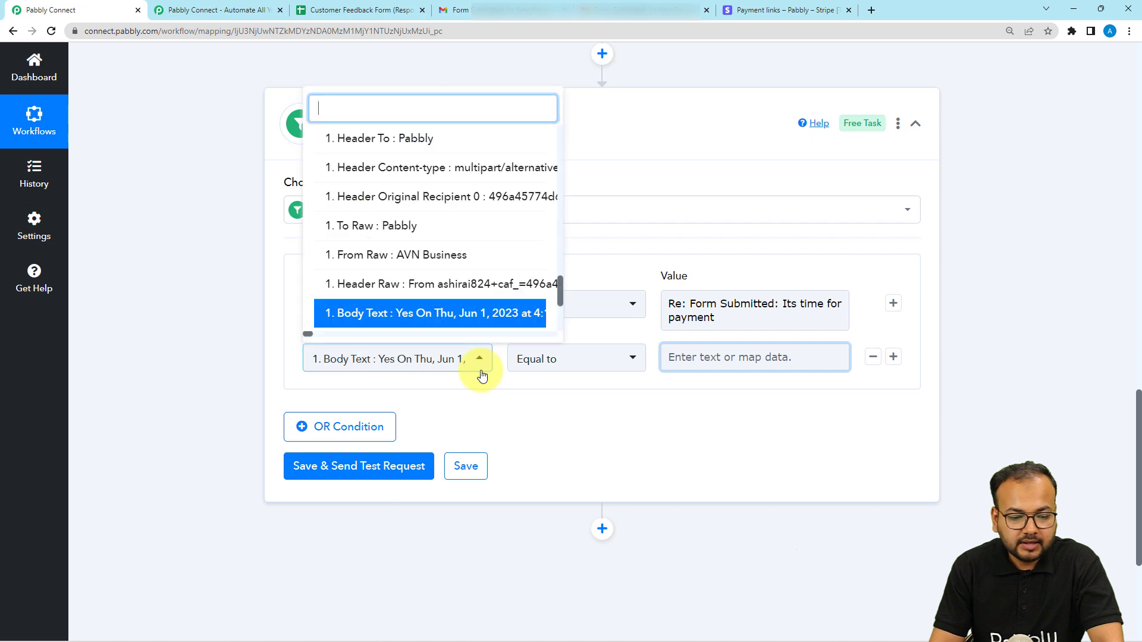
{"action": "scroll", "coordinate": [443, 229], "scroll_direction": "up", "scroll_amount": 2}
{"action": "scroll", "coordinate": [442, 229], "scroll_direction": "down", "scroll_amount": 6}
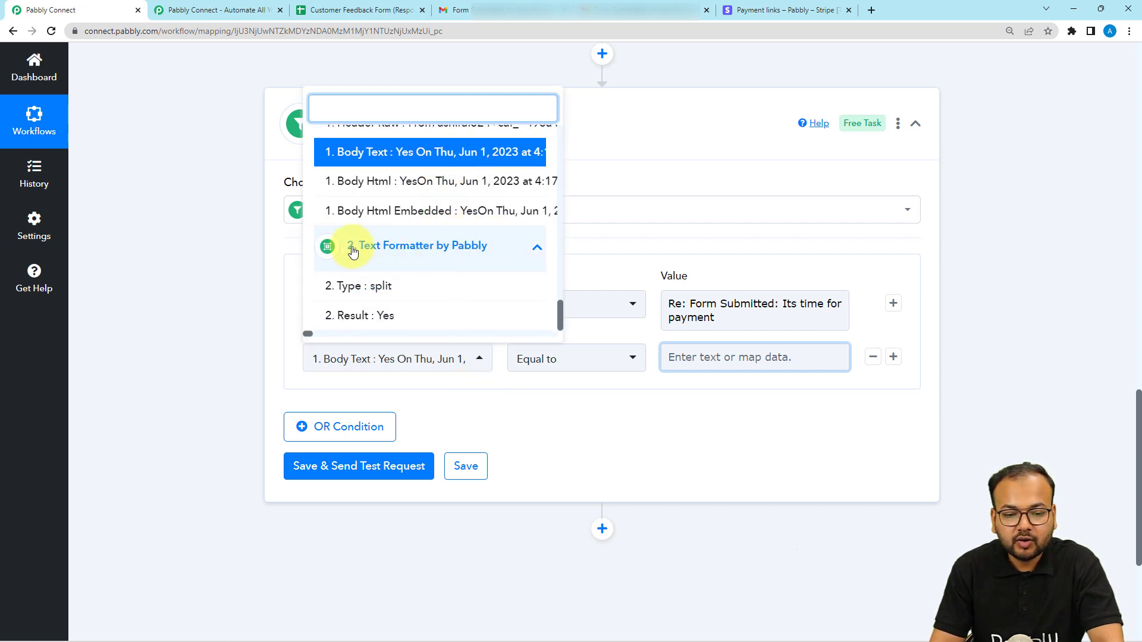
{"action": "left_click", "coordinate": [357, 316]}
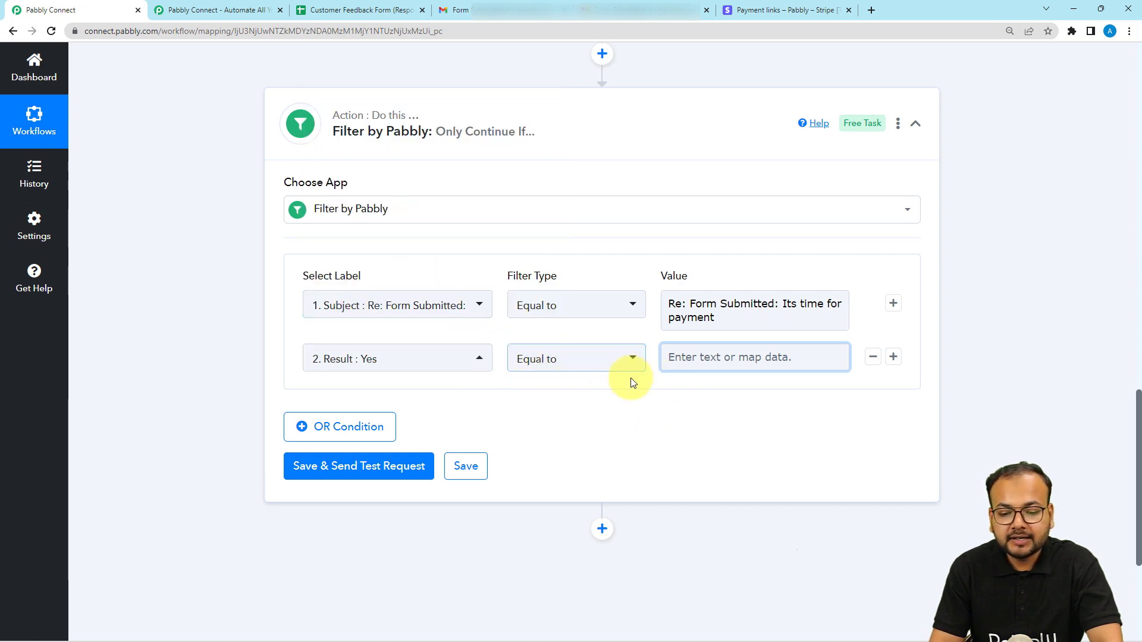
{"action": "left_click", "coordinate": [673, 359]}
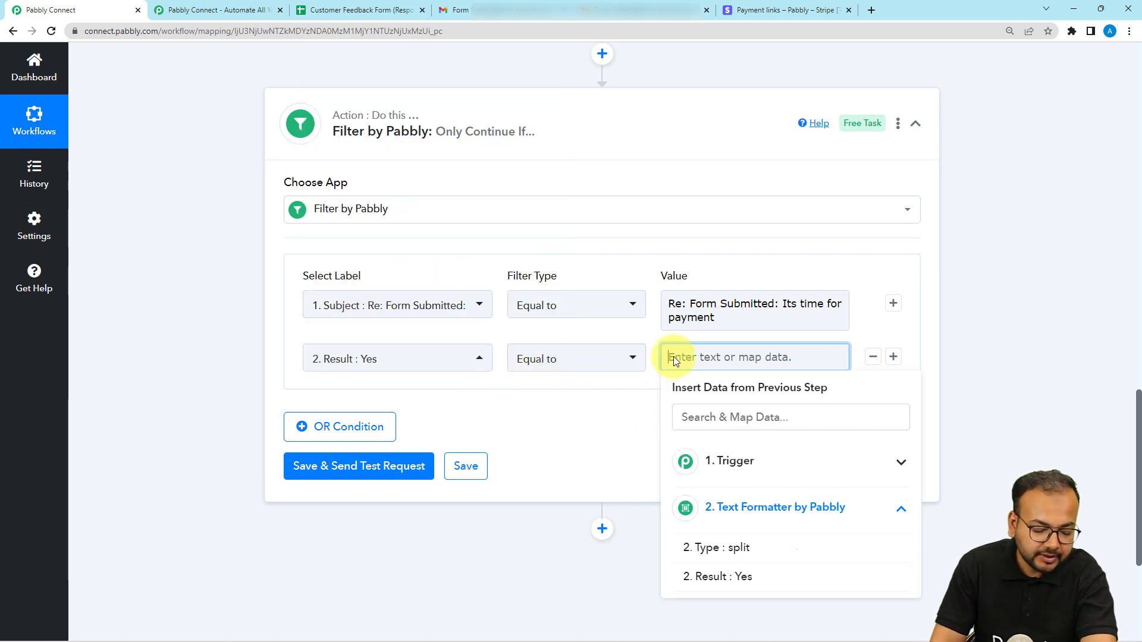
{"action": "type", "text": "Yes"}
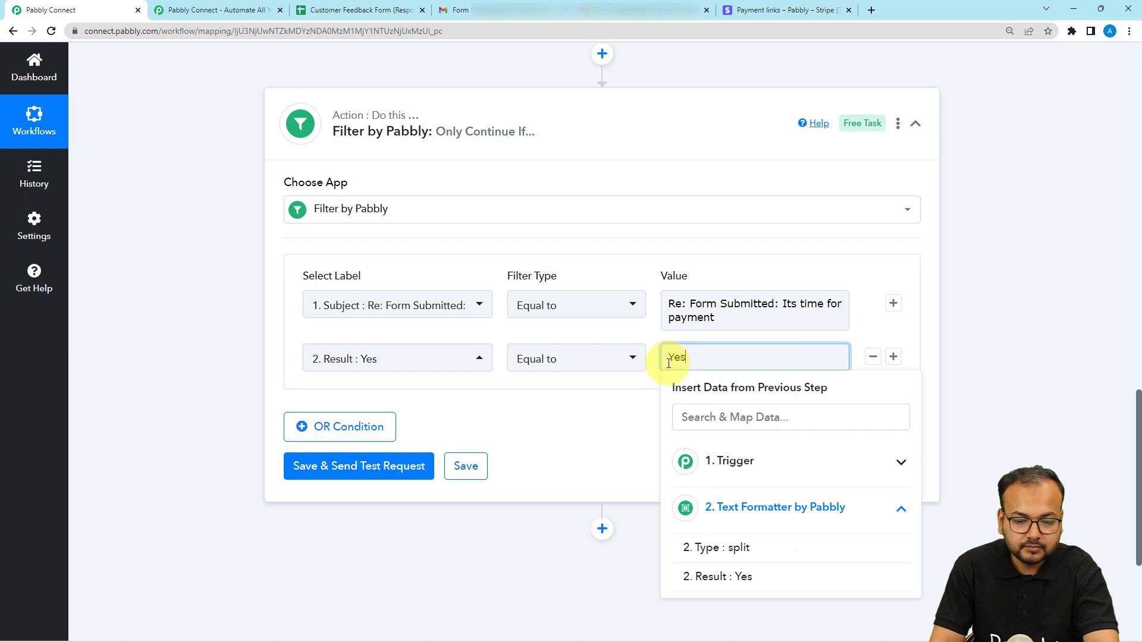
{"action": "left_click", "coordinate": [648, 436]}
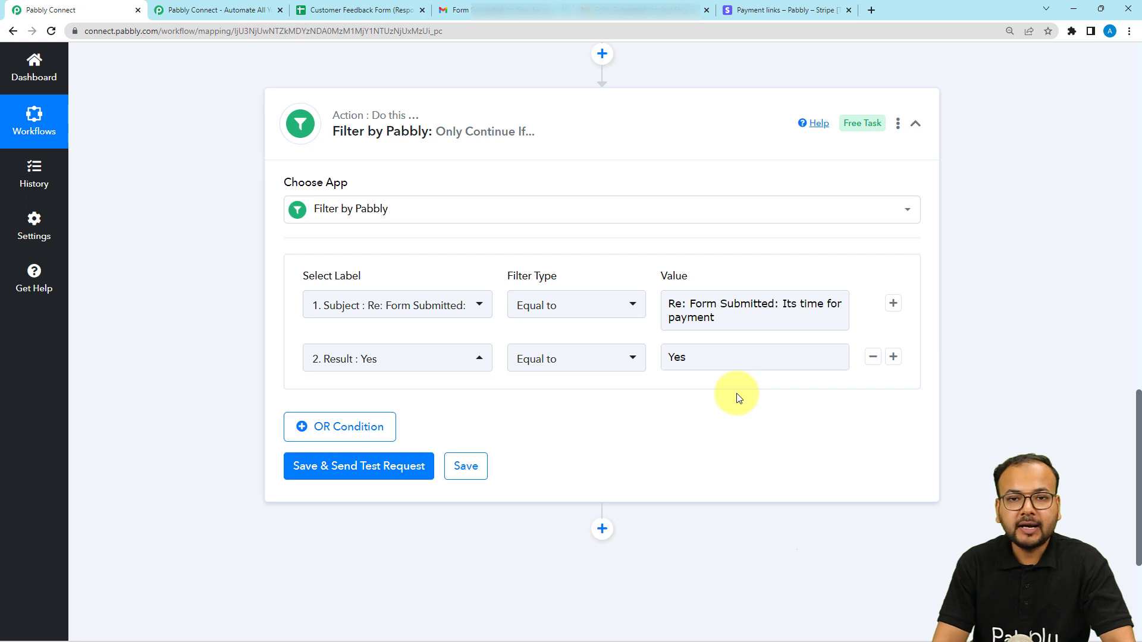
Save the filter, send a test request and check the received response.
{"action": "scroll", "coordinate": [174, 286], "scroll_direction": "down", "scroll_amount": 3}
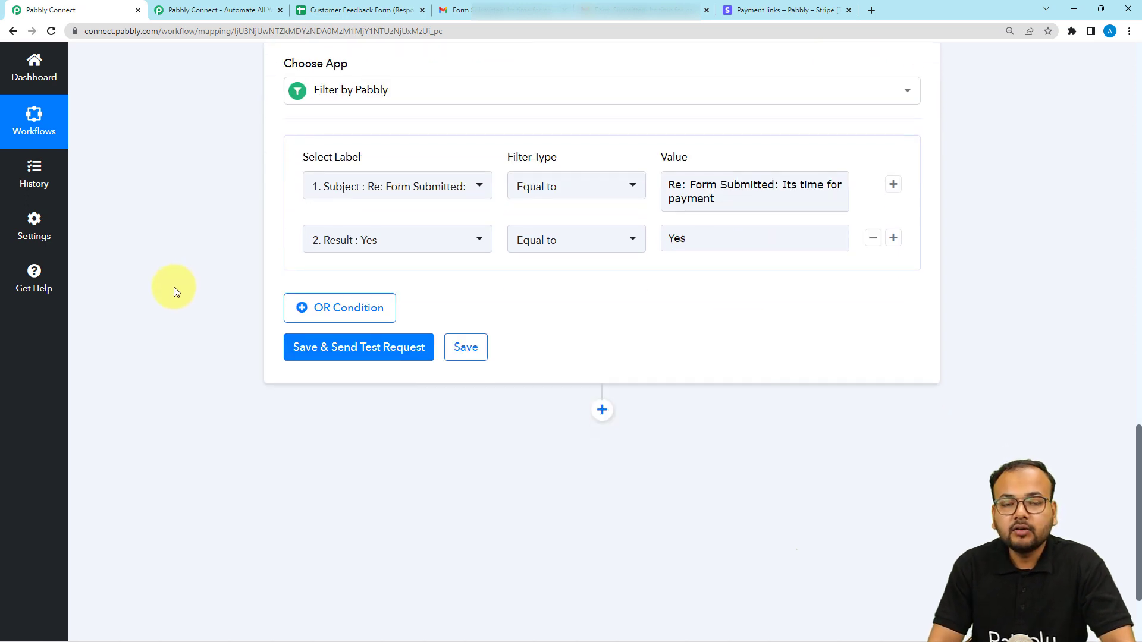
{"action": "left_click", "coordinate": [326, 289]}
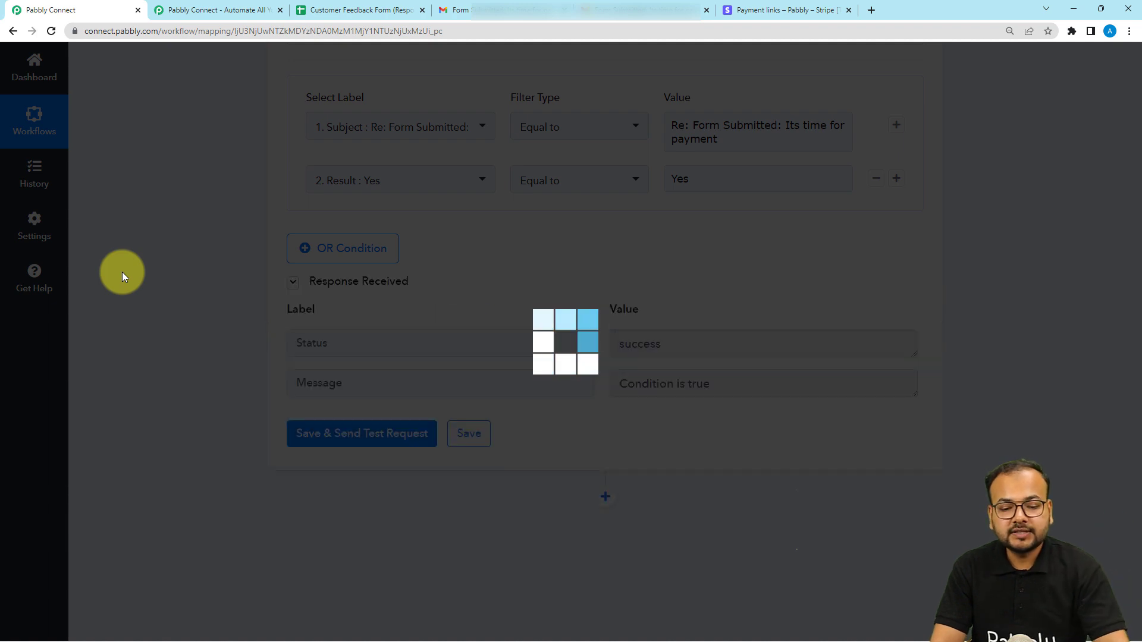
{"action": "scroll", "coordinate": [123, 273], "scroll_direction": "down", "scroll_amount": 1}
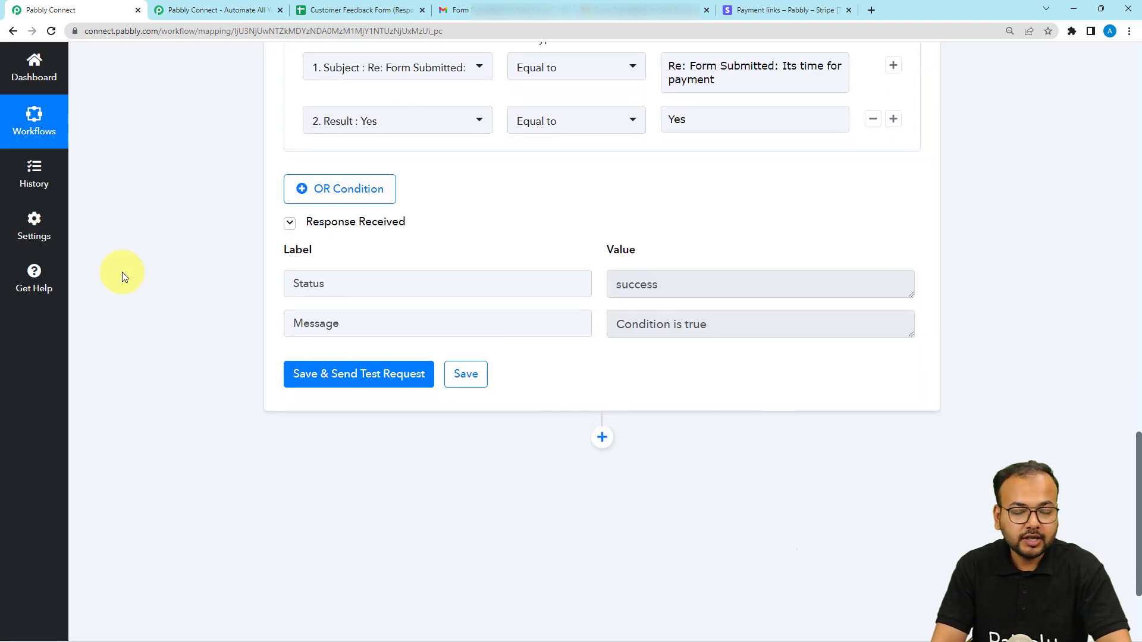
{"action": "scroll", "coordinate": [122, 272], "scroll_direction": "down", "scroll_amount": 3}
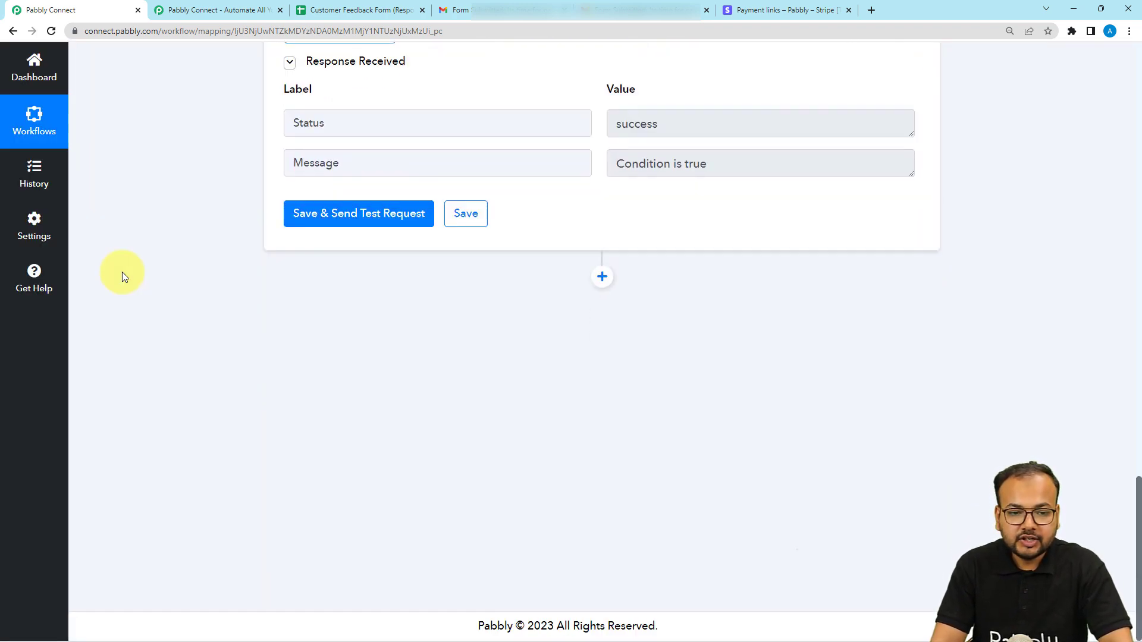
Review the Customer Feedback Form responses sheet and add a Google Sheets action after the filter with the event Lookup Spreadsheet Rows.
{"action": "left_click", "coordinate": [345, 10]}
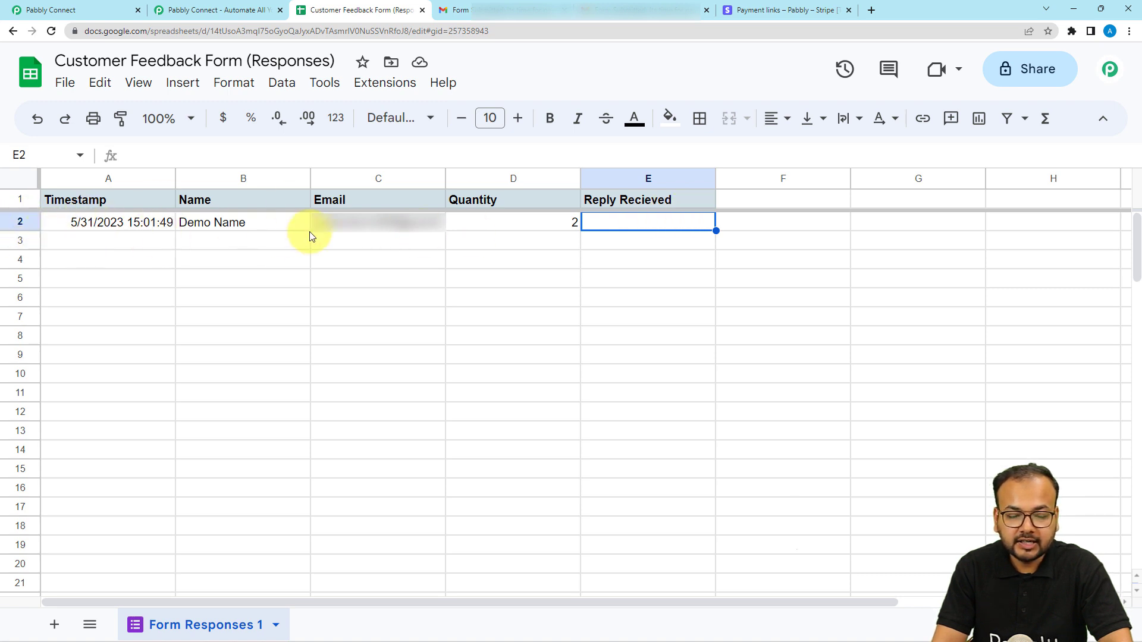
{"action": "left_click", "coordinate": [54, 11]}
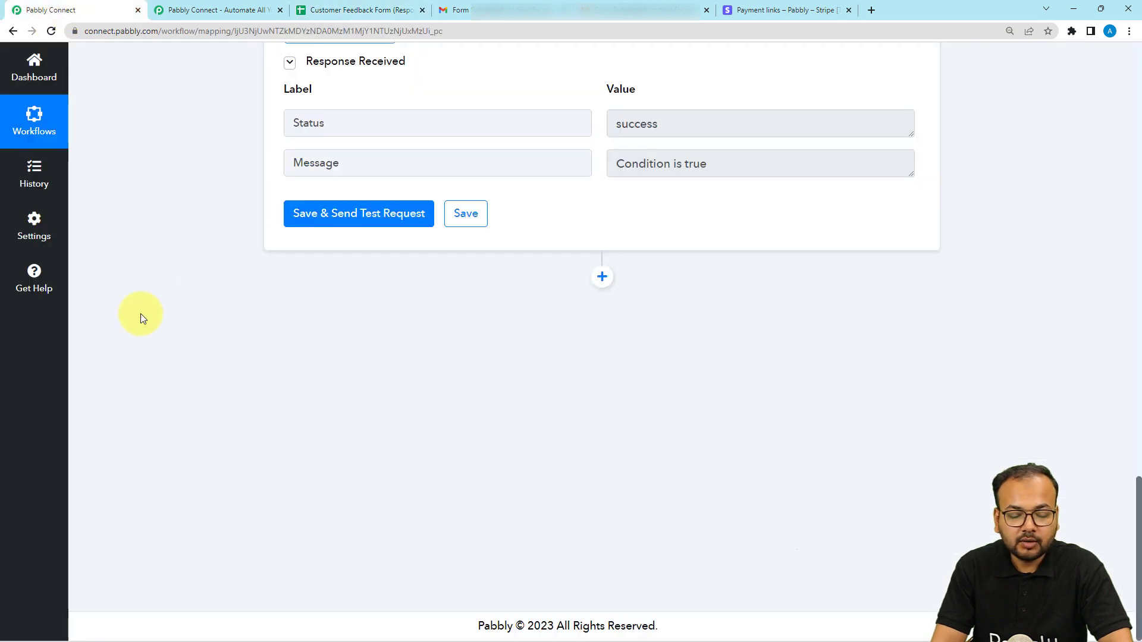
{"action": "left_click", "coordinate": [602, 278]}
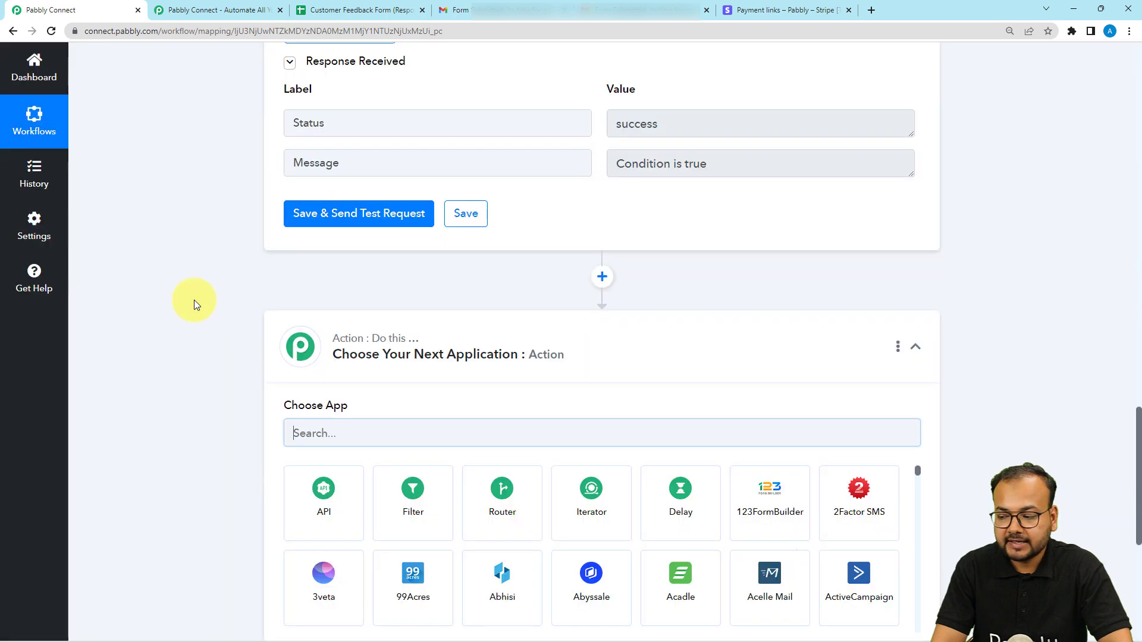
{"action": "type", "text": "she"}
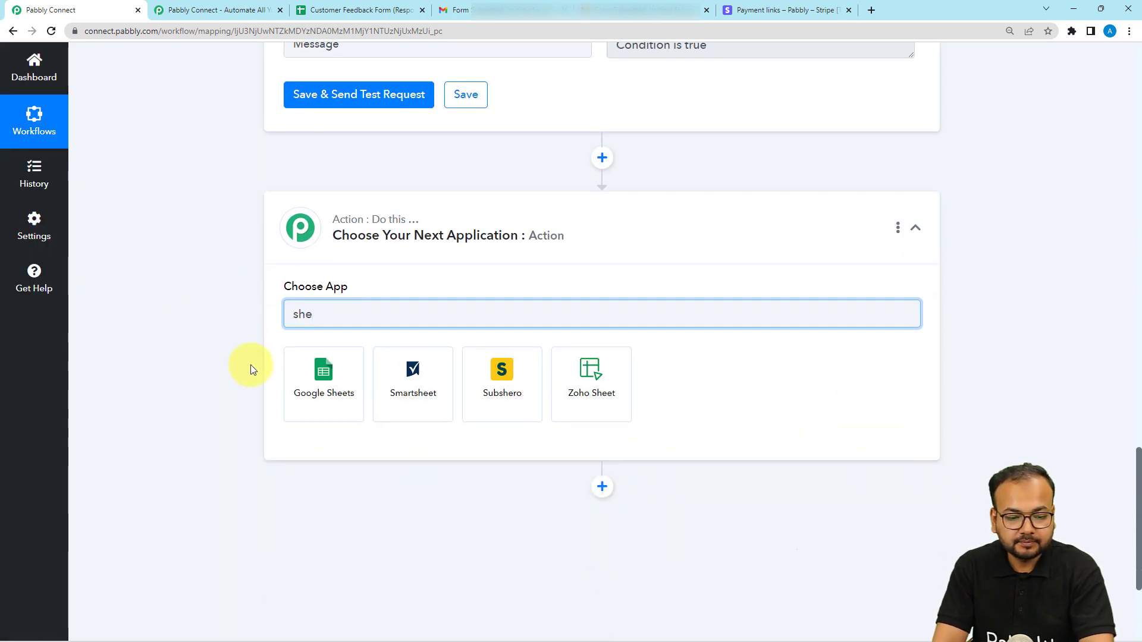
{"action": "key", "text": "Tab"}
{"action": "key", "text": "Return"}
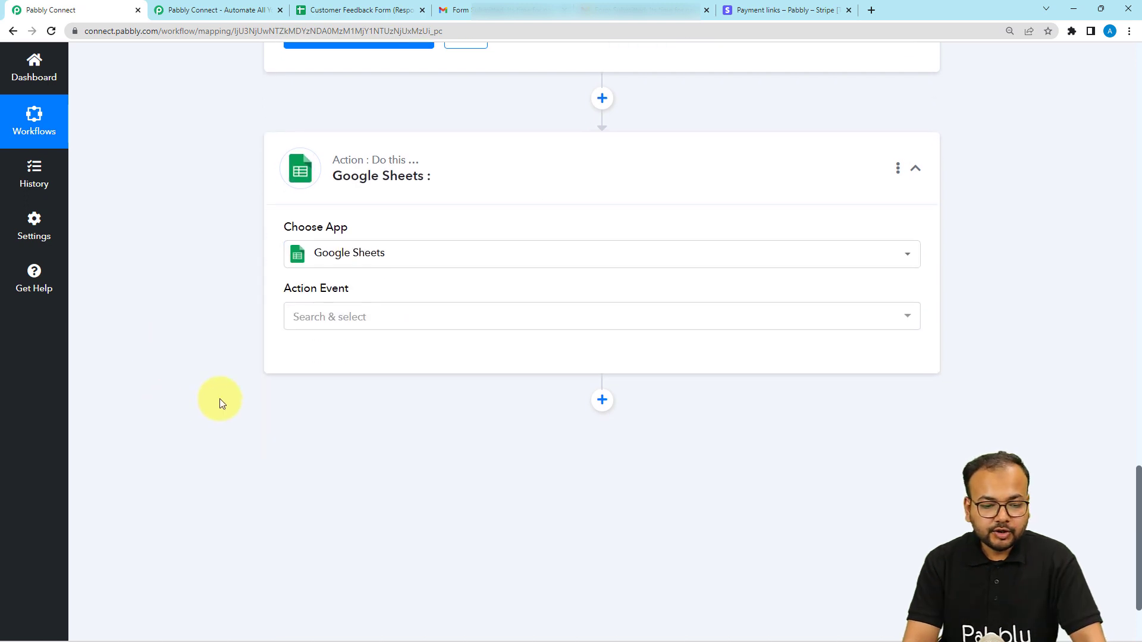
{"action": "left_click", "coordinate": [366, 320]}
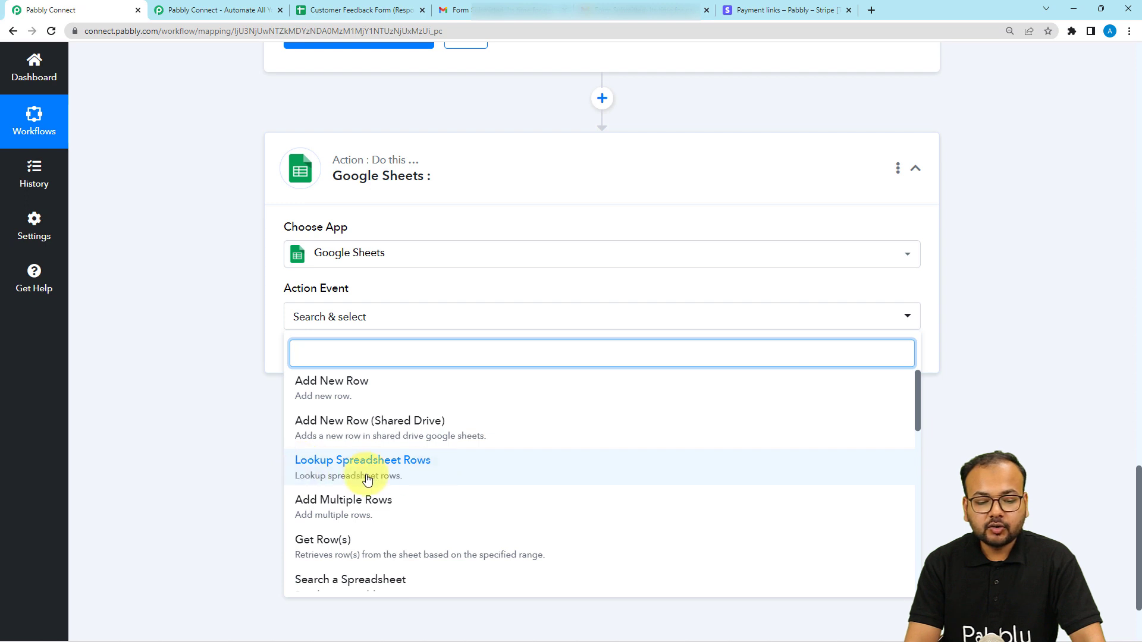
{"action": "left_click", "coordinate": [303, 471]}
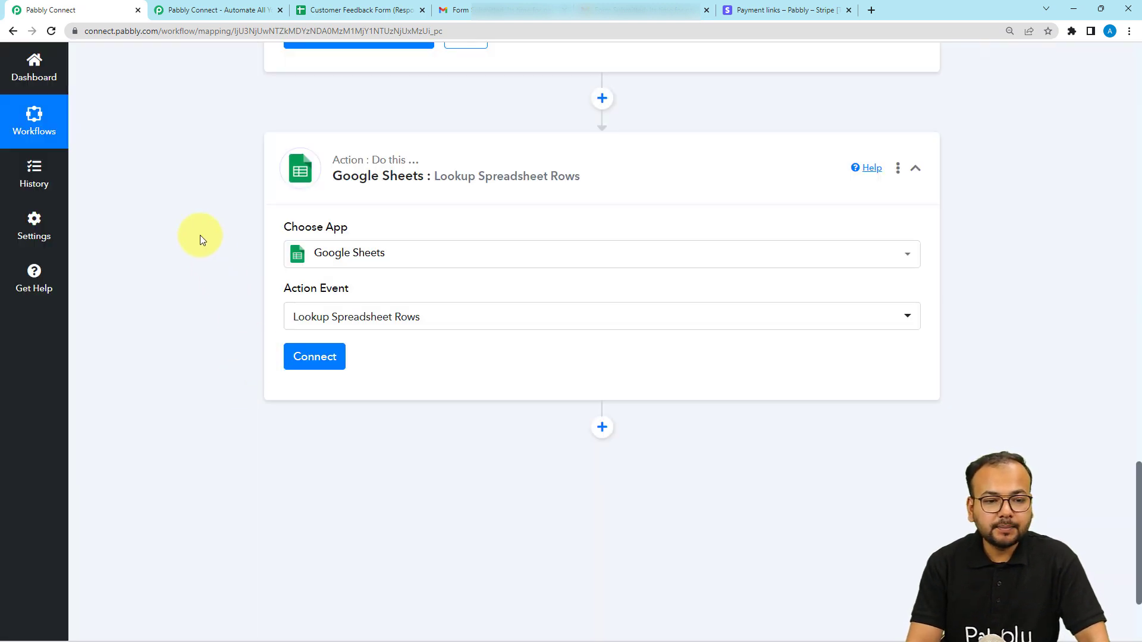
Connect the lookup action to Google Sheets through the existing connection Google Sheets #35.
{"action": "scroll", "coordinate": [200, 234], "scroll_direction": "up", "scroll_amount": 1}
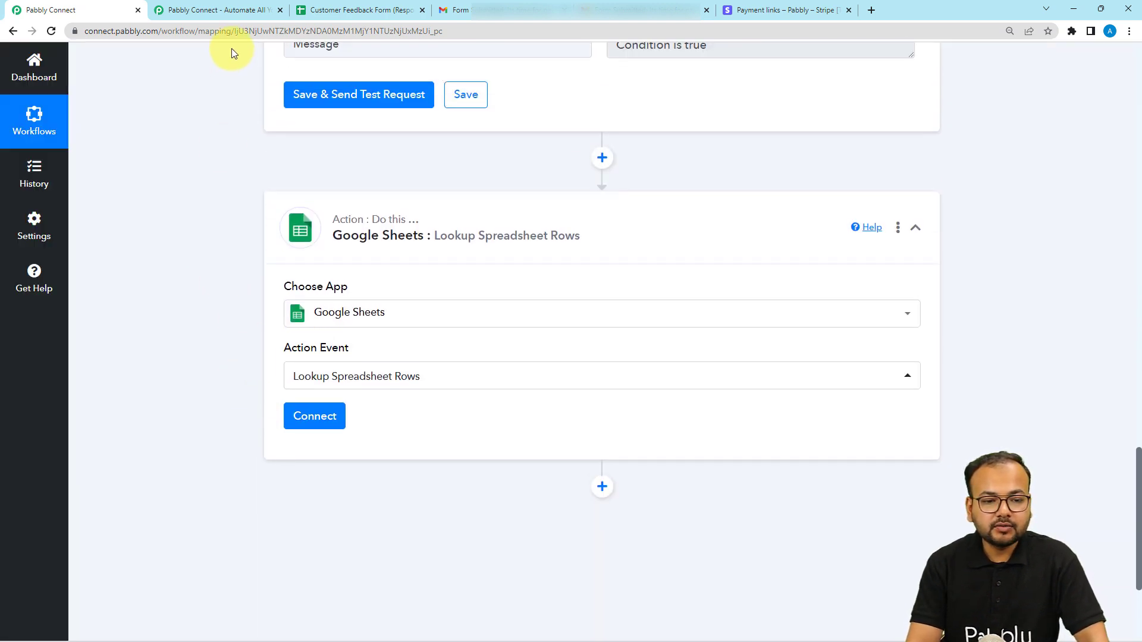
{"action": "left_click", "coordinate": [327, 8]}
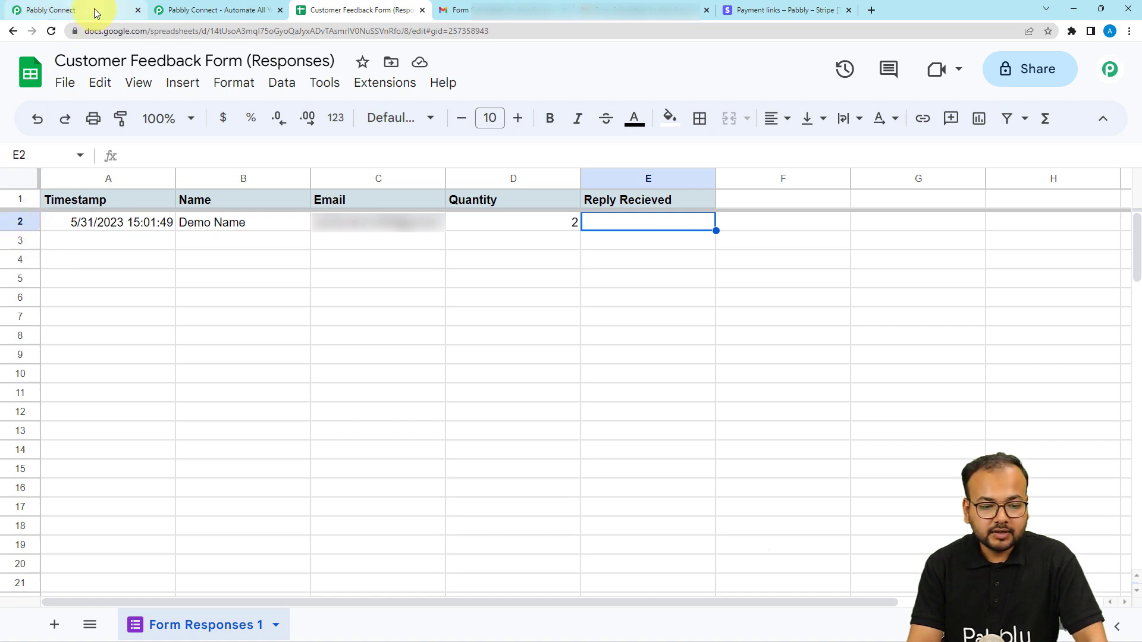
{"action": "left_click", "coordinate": [71, 10]}
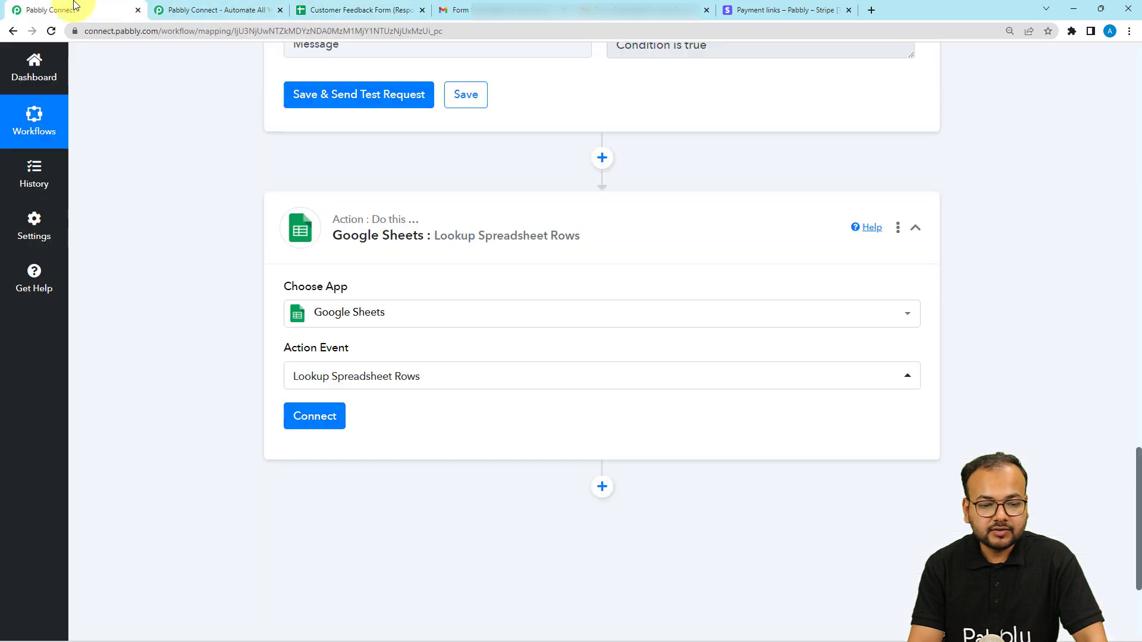
{"action": "left_click", "coordinate": [311, 426]}
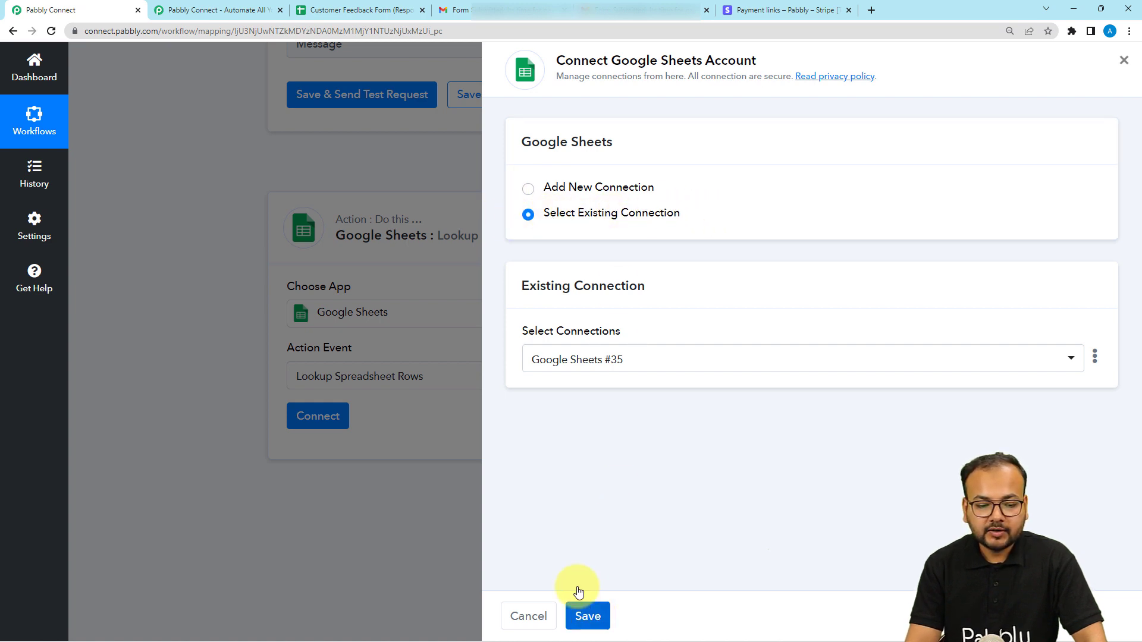
{"action": "left_click", "coordinate": [586, 614]}
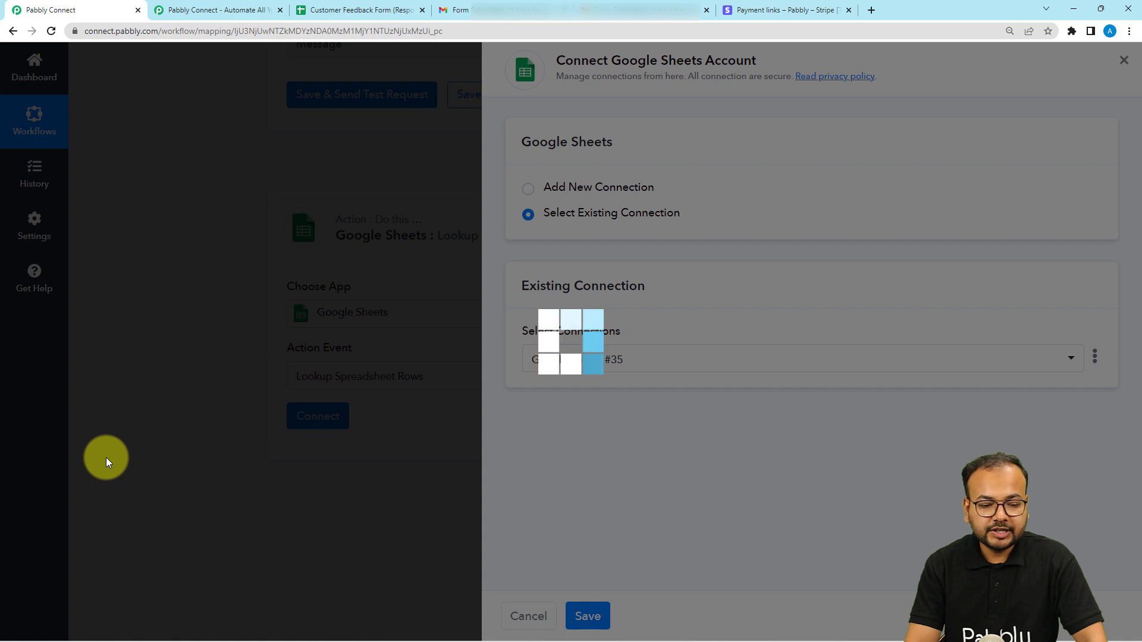
{"action": "scroll", "coordinate": [106, 459], "scroll_direction": "down", "scroll_amount": 2}
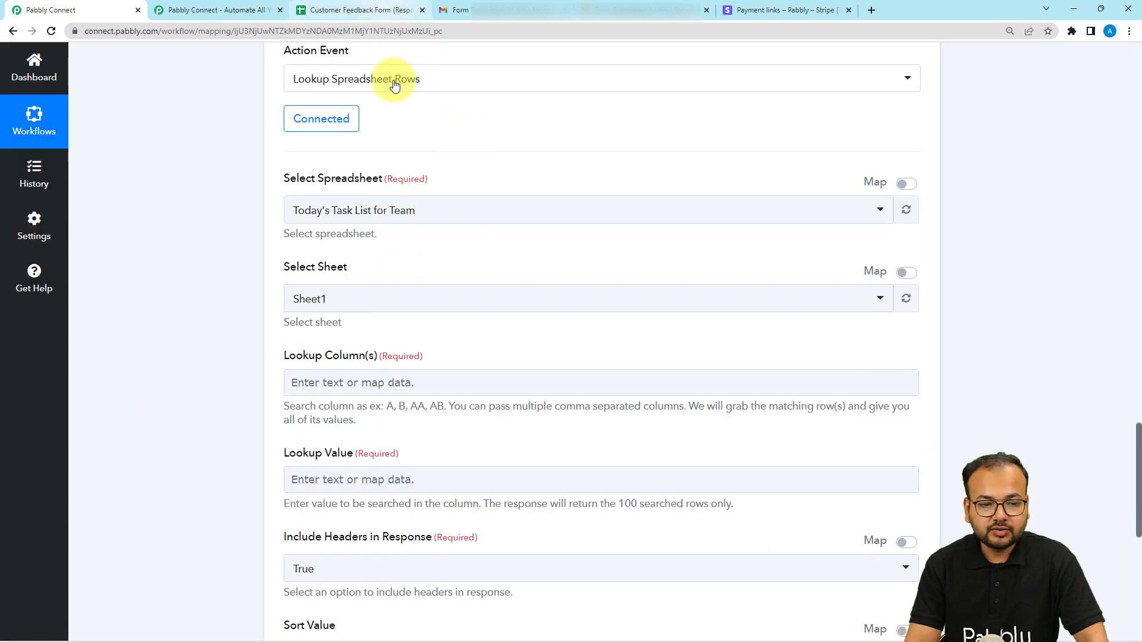
Choose the spreadsheet Customer Feedback Form (Responses) with the sheet Form Responses 1 for the lookup.
{"action": "left_click", "coordinate": [382, 11]}
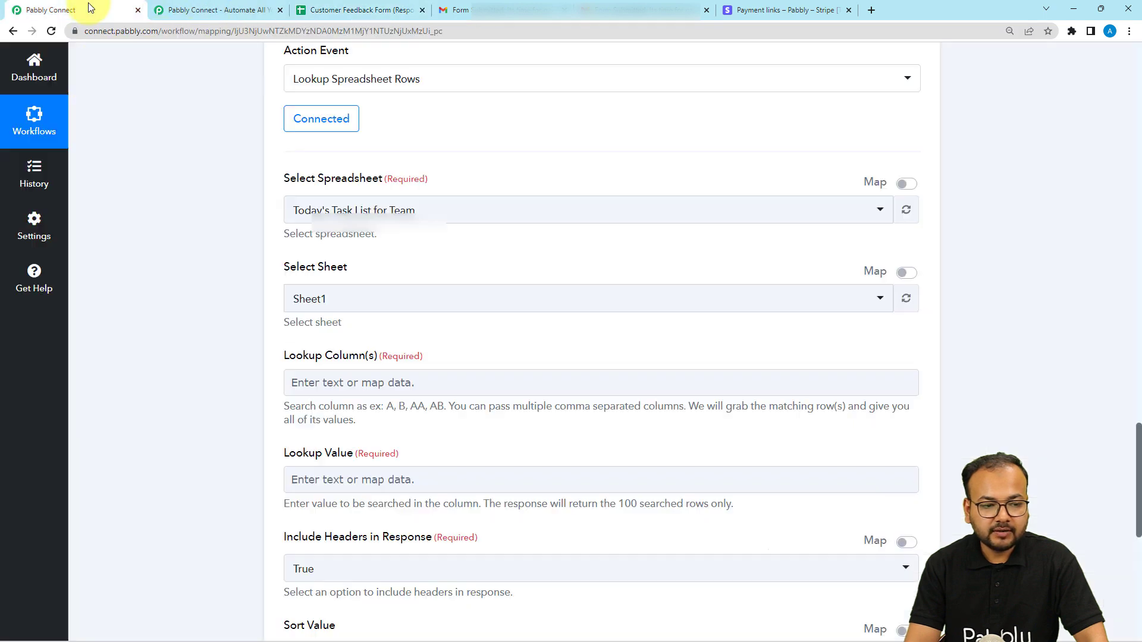
{"action": "left_click", "coordinate": [89, 9]}
{"action": "left_click", "coordinate": [363, 220]}
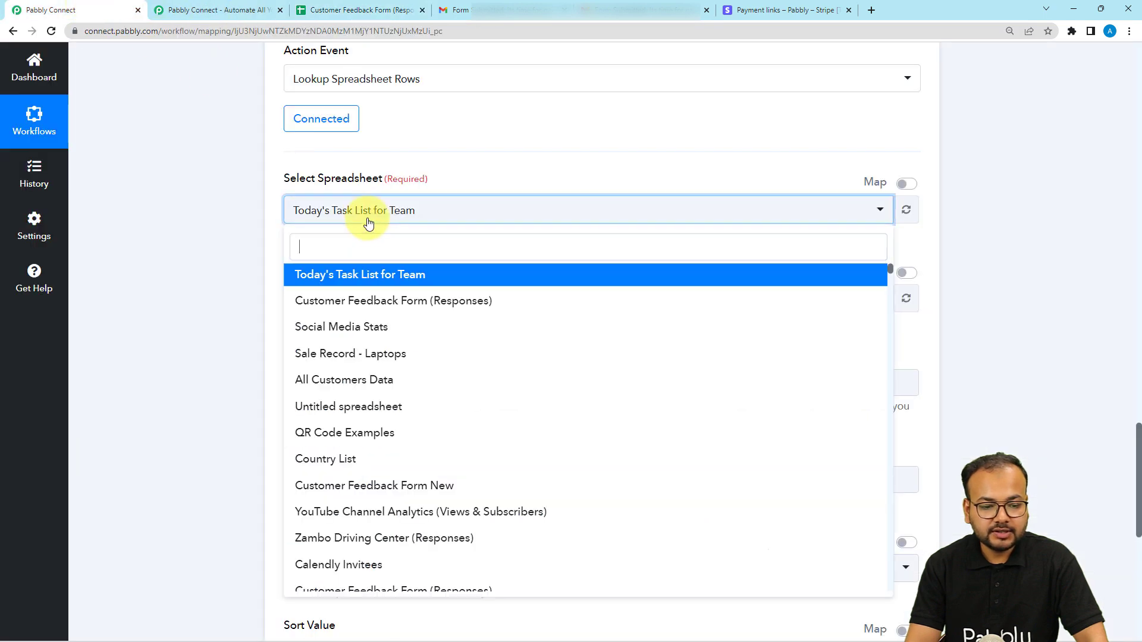
{"action": "left_click", "coordinate": [367, 299]}
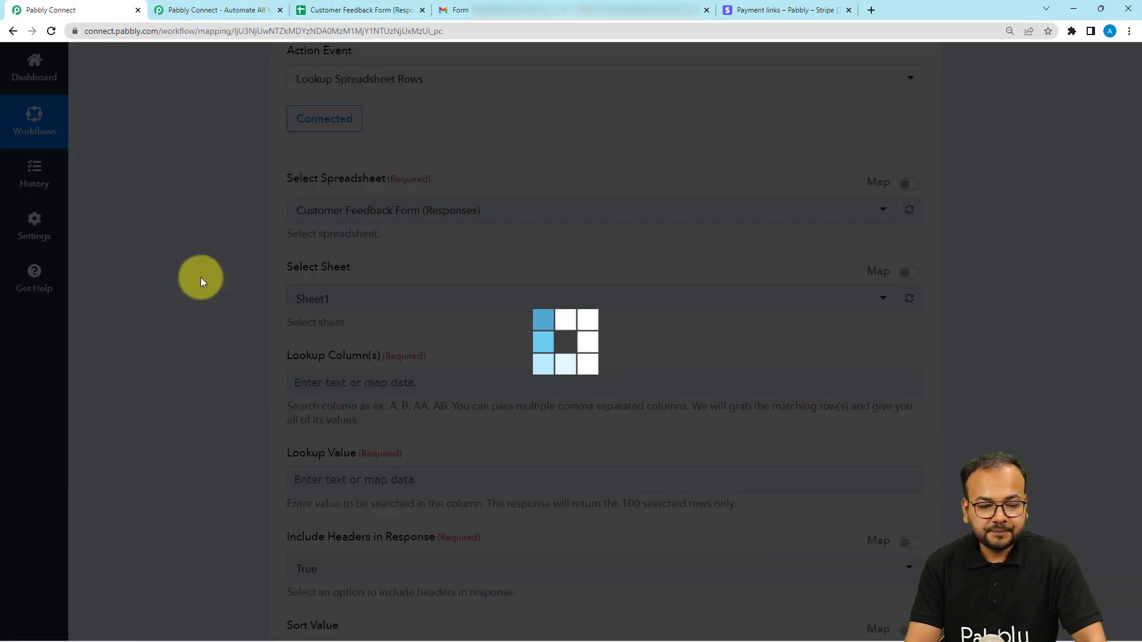
{"action": "scroll", "coordinate": [209, 263], "scroll_direction": "down", "scroll_amount": 2}
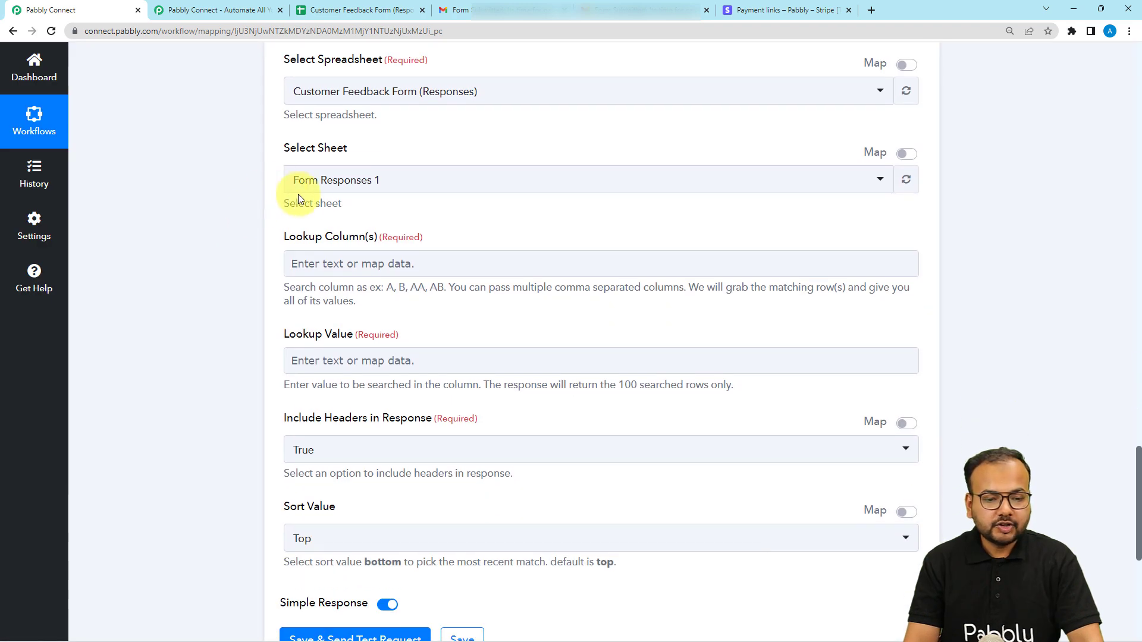
{"action": "left_click", "coordinate": [310, 192]}
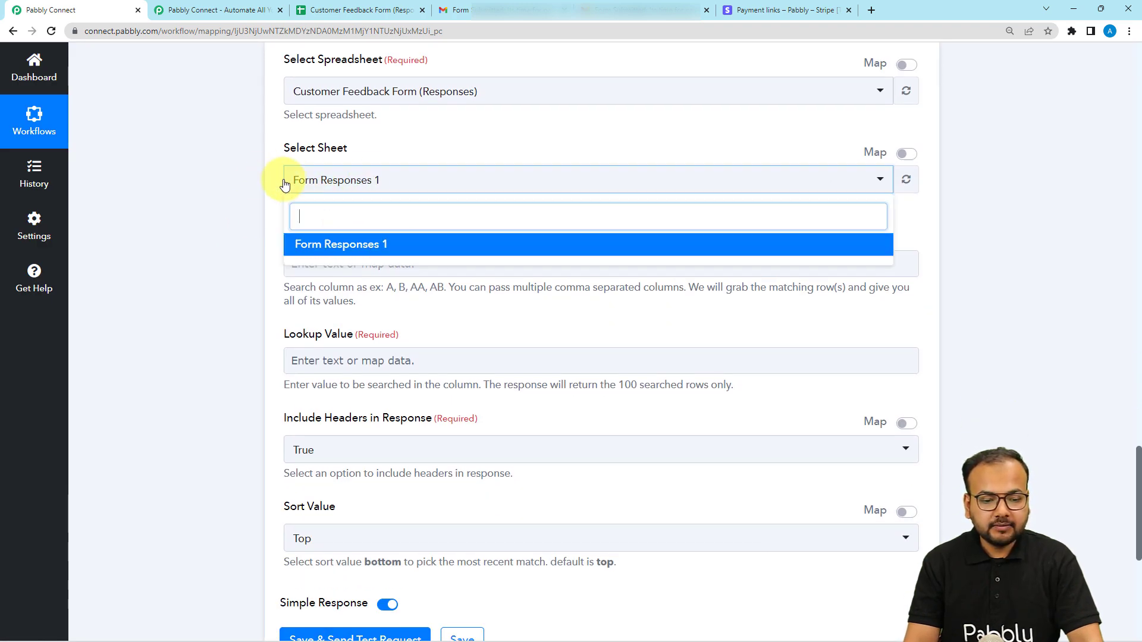
{"action": "left_click", "coordinate": [237, 177]}
{"action": "scroll", "coordinate": [238, 177], "scroll_direction": "down", "scroll_amount": 1}
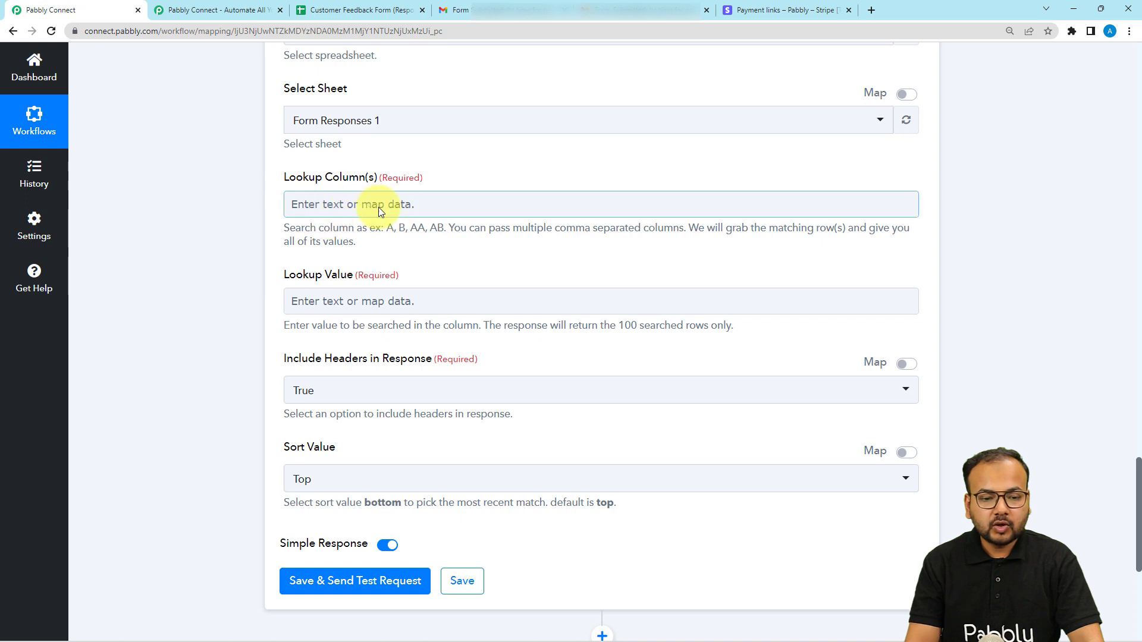
Check which column of the responses sheet holds the email and set the lookup column to C.
{"action": "left_click", "coordinate": [354, 13]}
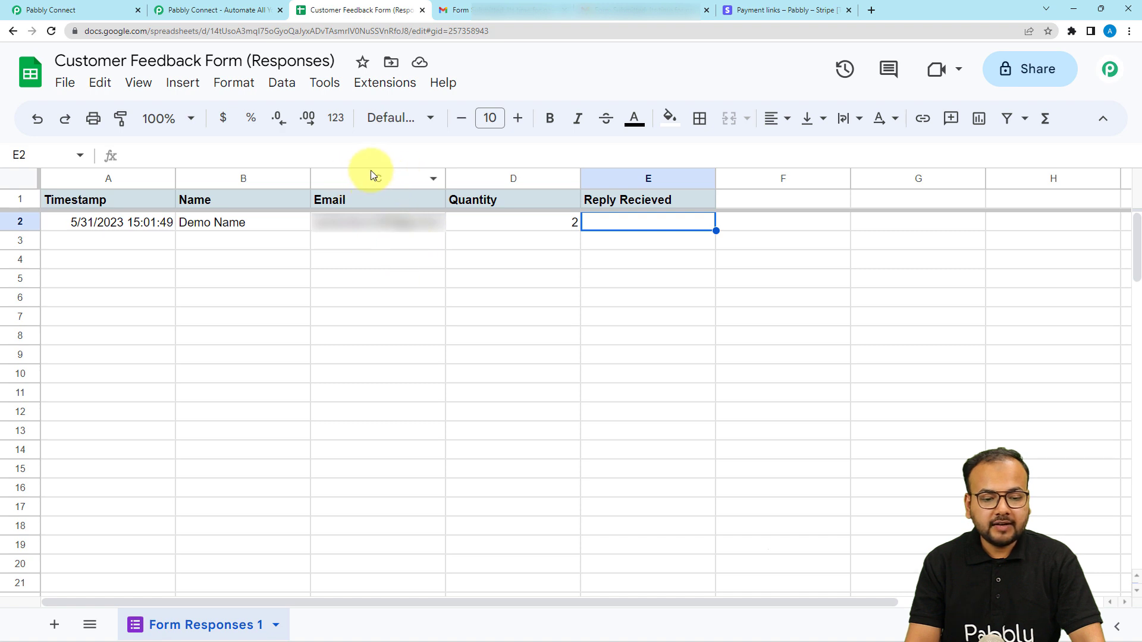
{"action": "left_click", "coordinate": [44, 9]}
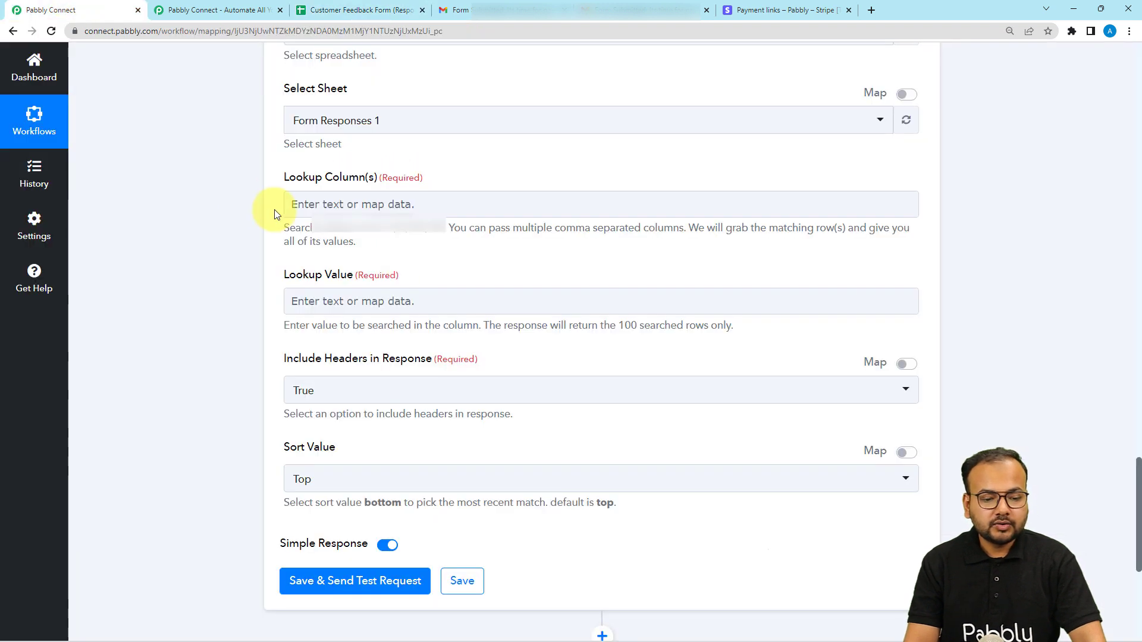
{"action": "left_click", "coordinate": [302, 203]}
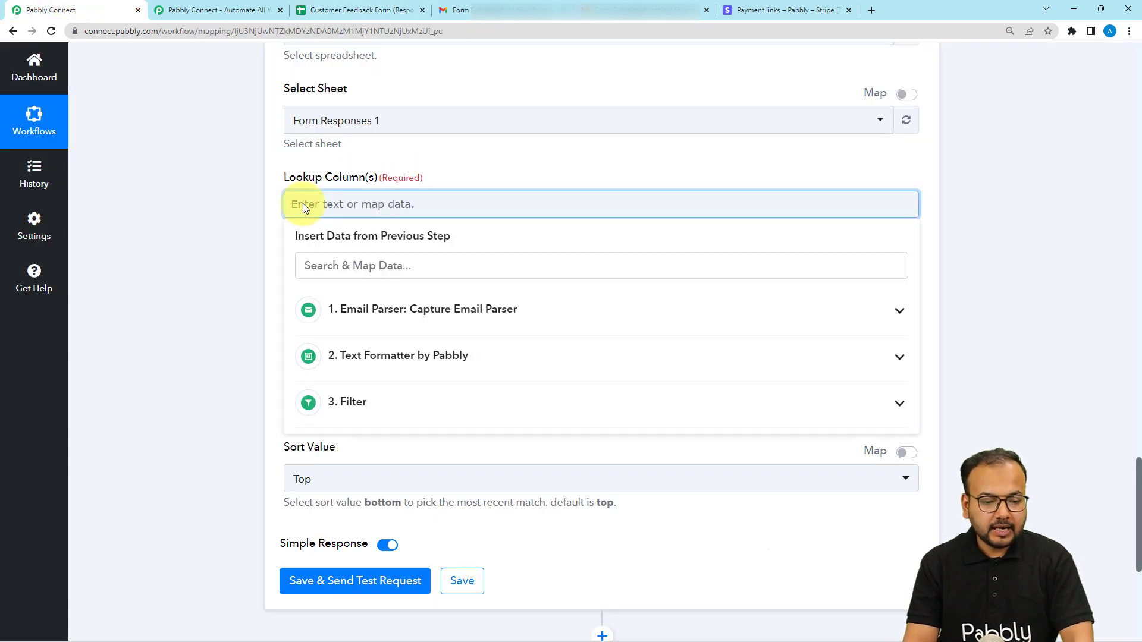
{"action": "type", "text": "C"}
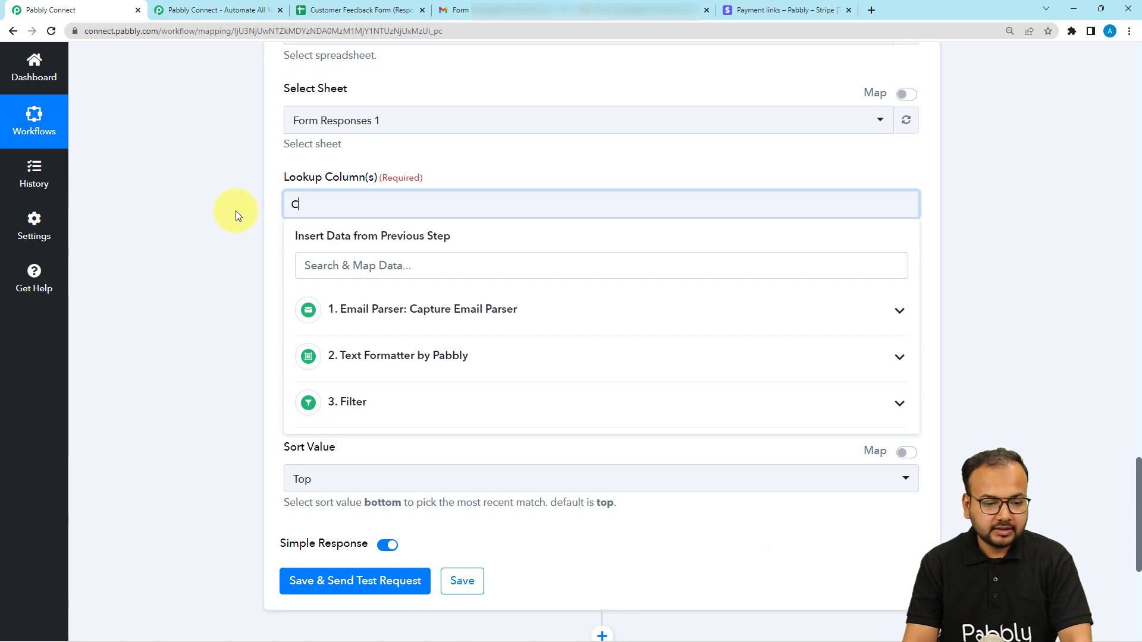
Map the sender's From 0 Address from the Email Parser step as the lookup value.
{"action": "scroll", "coordinate": [370, 204], "scroll_direction": "down", "scroll_amount": 2}
{"action": "left_click", "coordinate": [375, 185]}
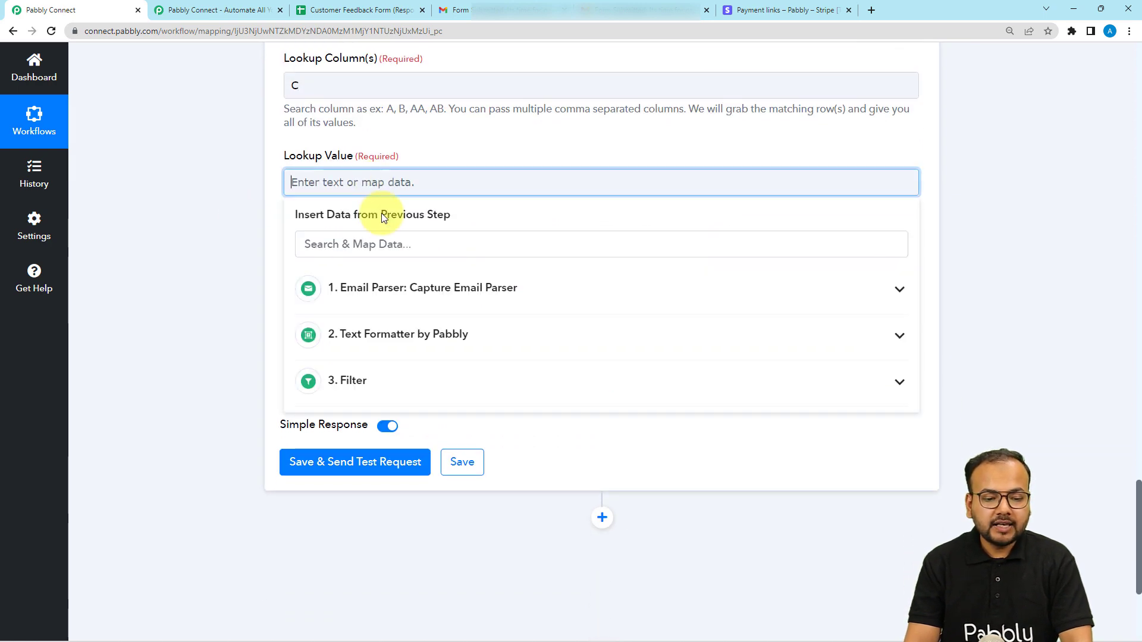
{"action": "left_click", "coordinate": [380, 288]}
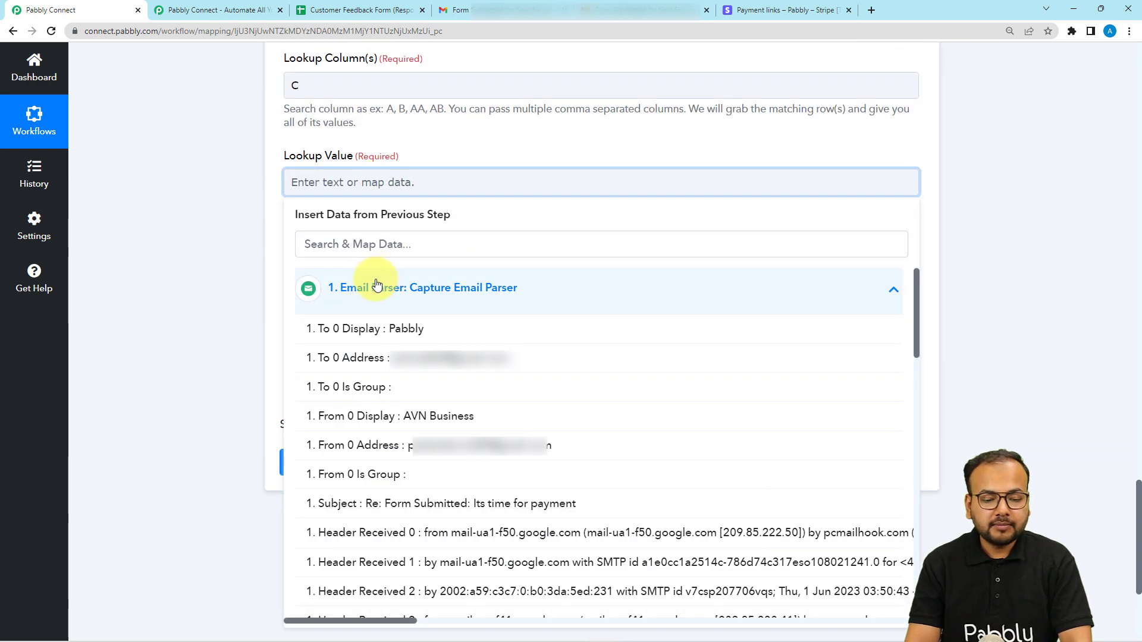
{"action": "left_click", "coordinate": [389, 457]}
{"action": "left_click", "coordinate": [237, 249]}
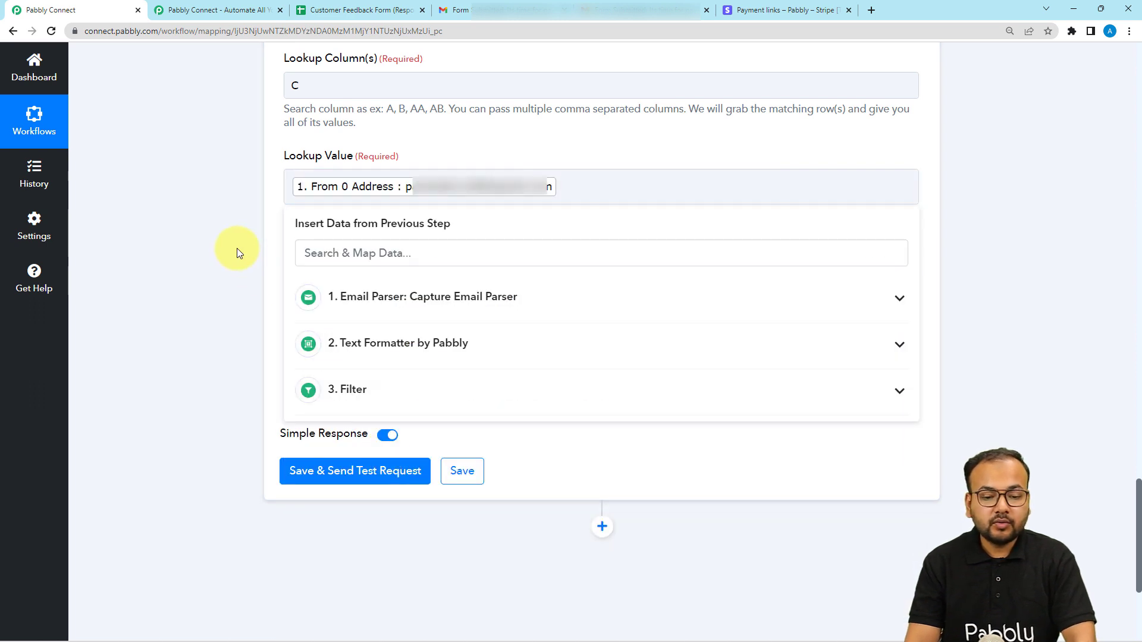
Save the lookup action, send its test request and check the RowIndex in the response.
{"action": "scroll", "coordinate": [236, 248], "scroll_direction": "down", "scroll_amount": 2}
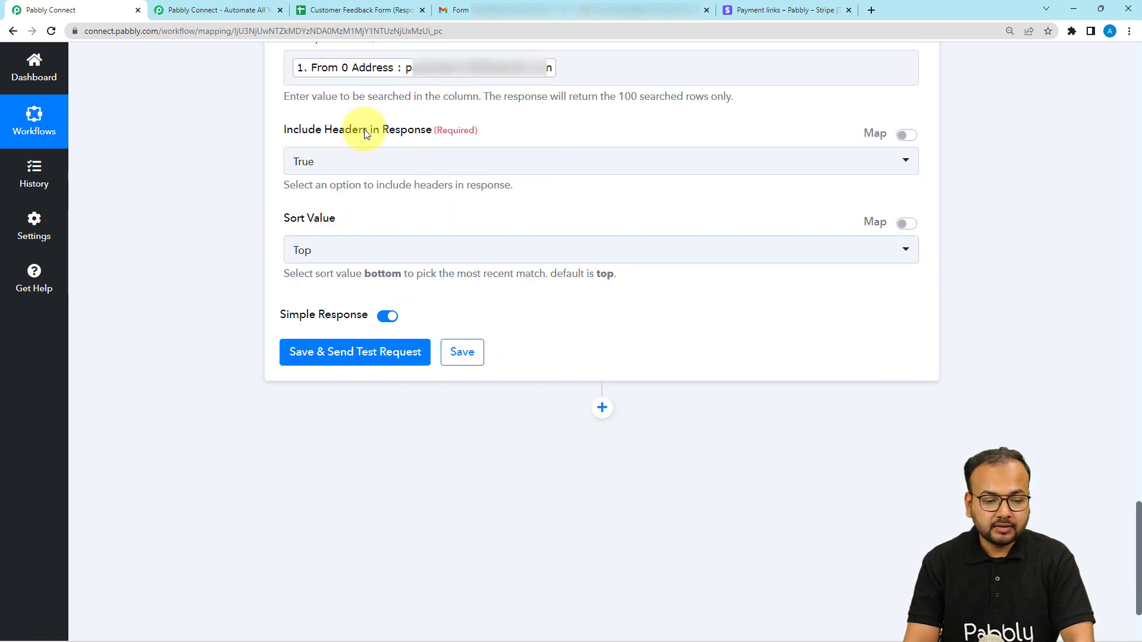
{"action": "left_click", "coordinate": [301, 351]}
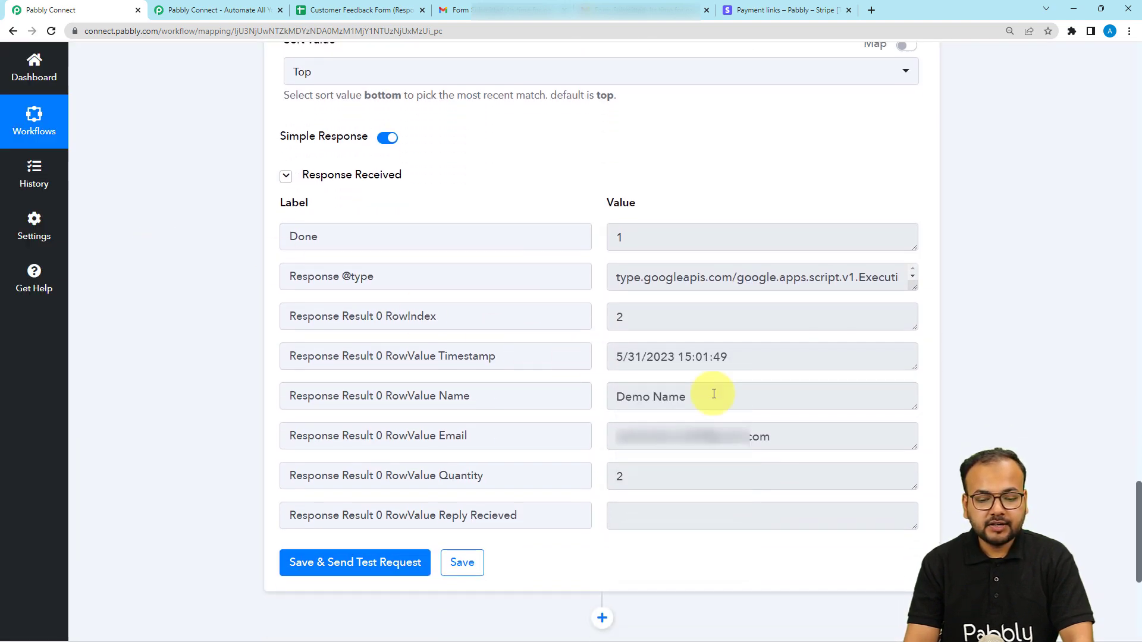
{"action": "double_click", "coordinate": [410, 317]}
{"action": "left_click", "coordinate": [626, 320]}
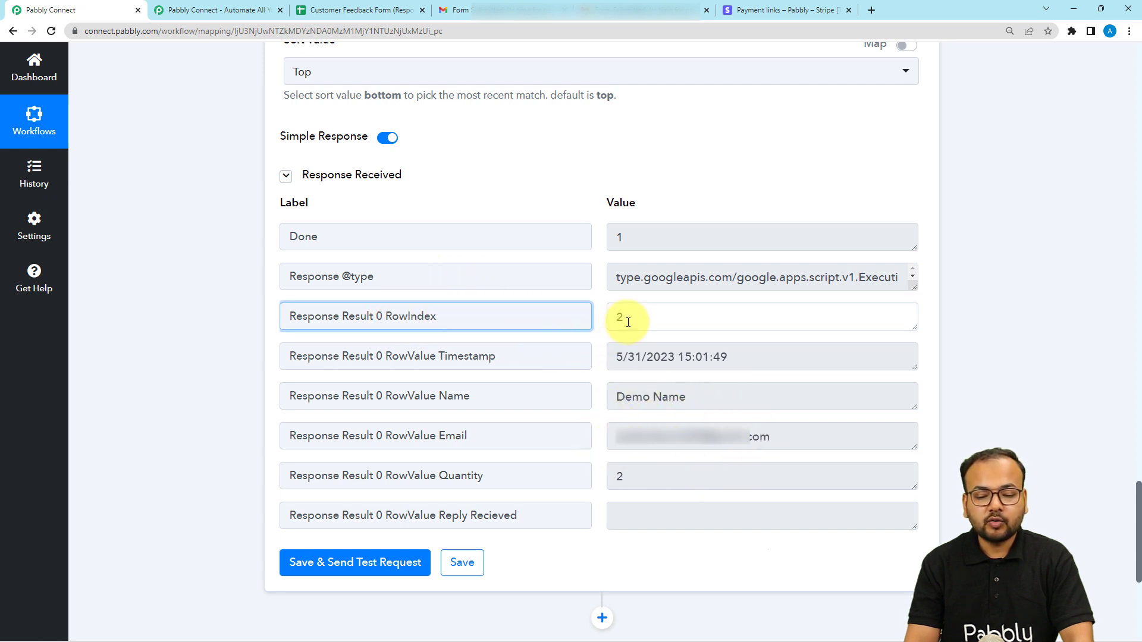
{"action": "left_click_drag", "start_coordinate": [626, 320], "coordinate": [600, 319]}
{"action": "scroll", "coordinate": [225, 268], "scroll_direction": "down", "scroll_amount": 6}
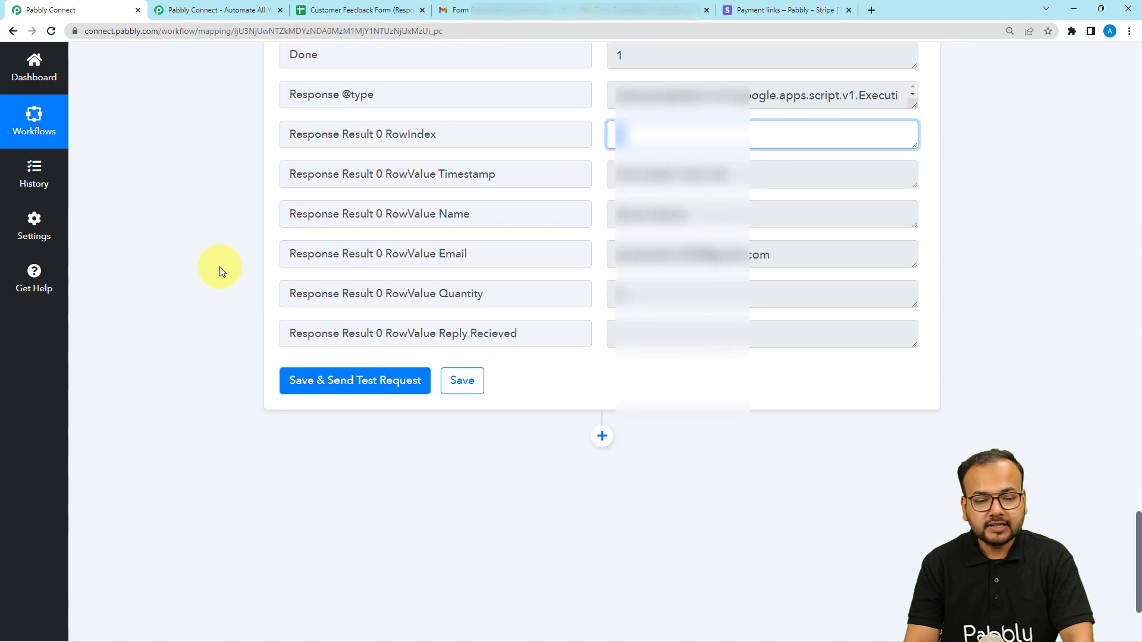
Copy the Lookup Spreadsheet Rows action and paste the duplicate directly after it.
{"action": "scroll", "coordinate": [758, 352], "scroll_direction": "up", "scroll_amount": 5}
{"action": "scroll", "coordinate": [758, 352], "scroll_direction": "up", "scroll_amount": 12}
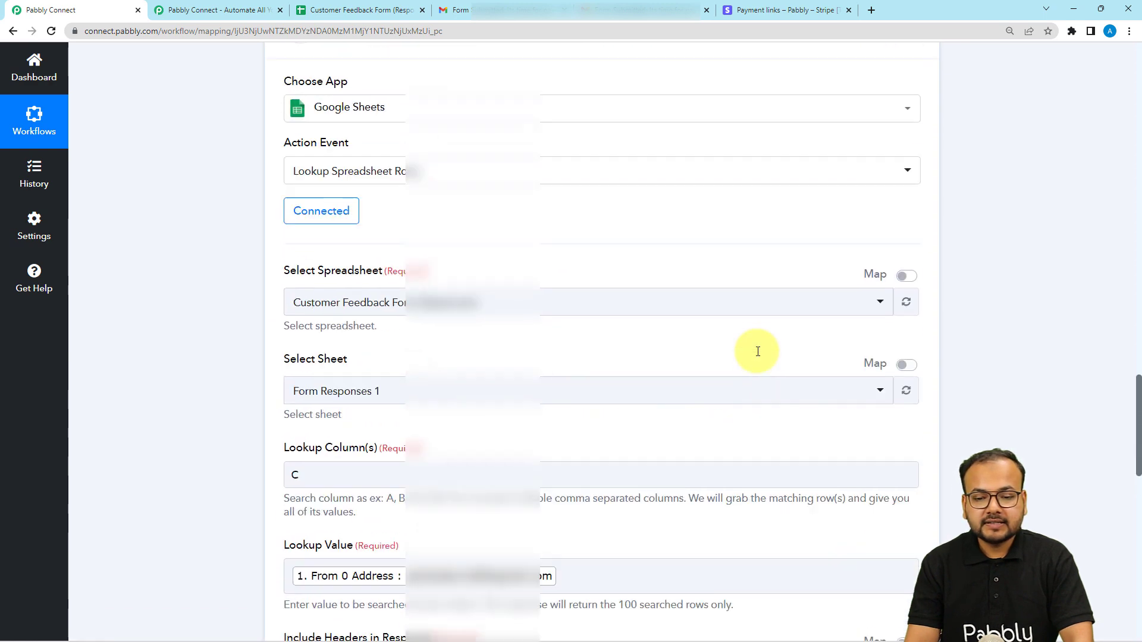
{"action": "left_click", "coordinate": [898, 124]}
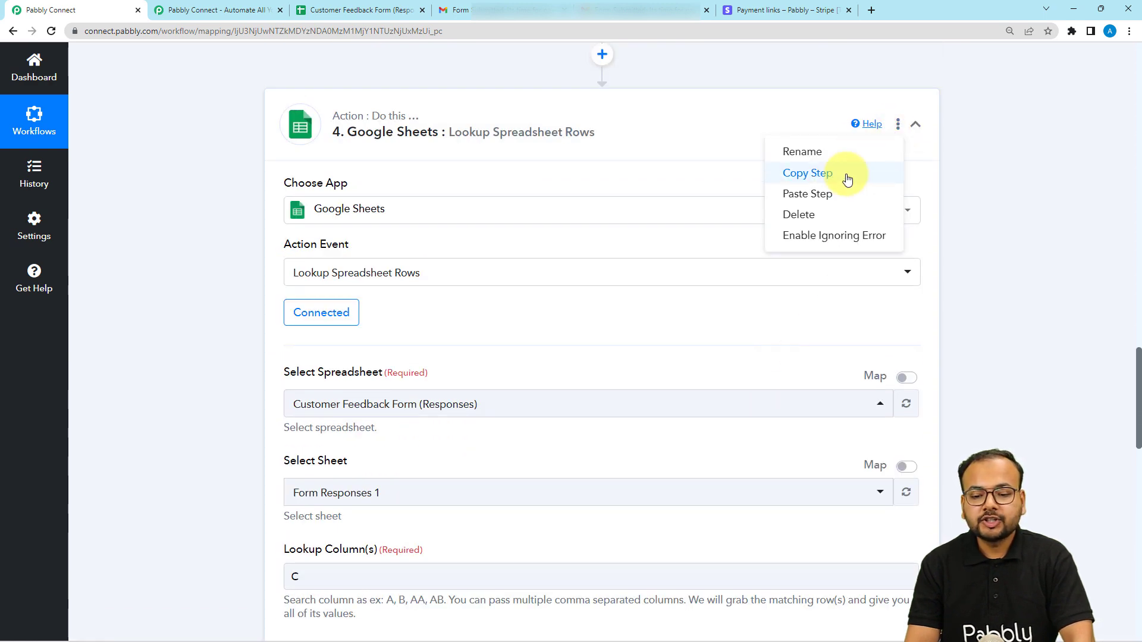
{"action": "left_click", "coordinate": [808, 175]}
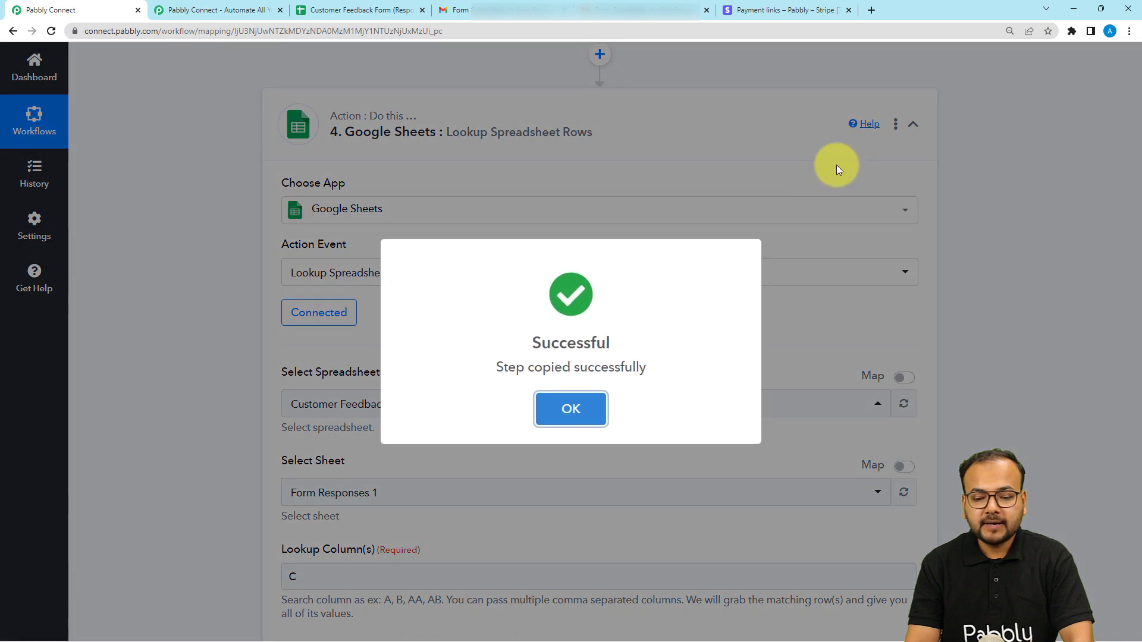
{"action": "left_click", "coordinate": [538, 410]}
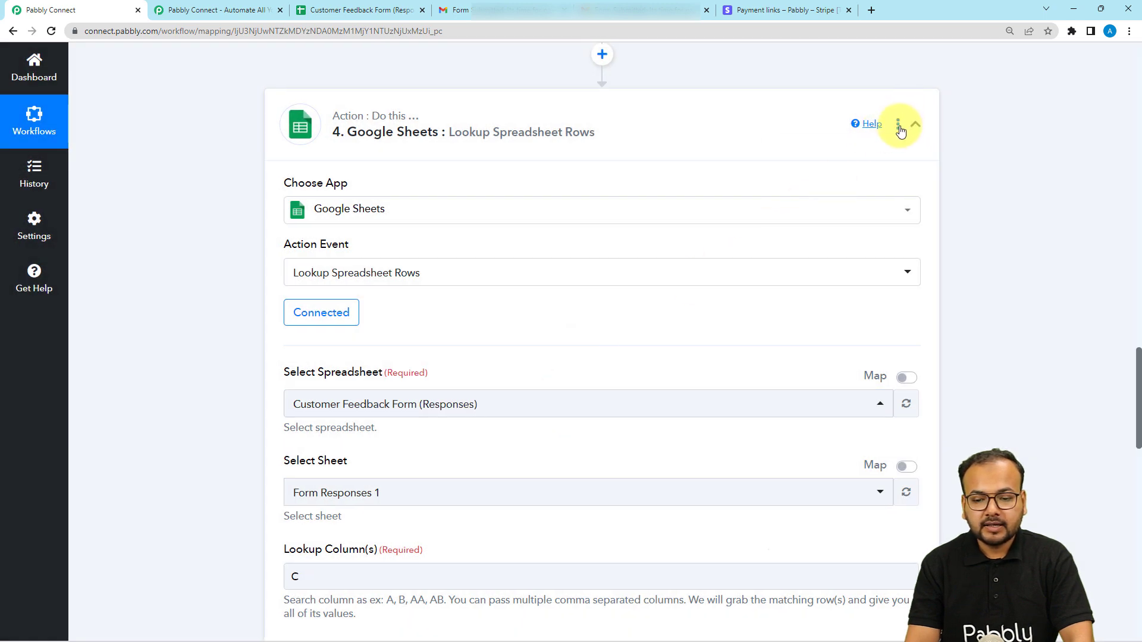
{"action": "left_click", "coordinate": [899, 126]}
{"action": "left_click", "coordinate": [824, 195]}
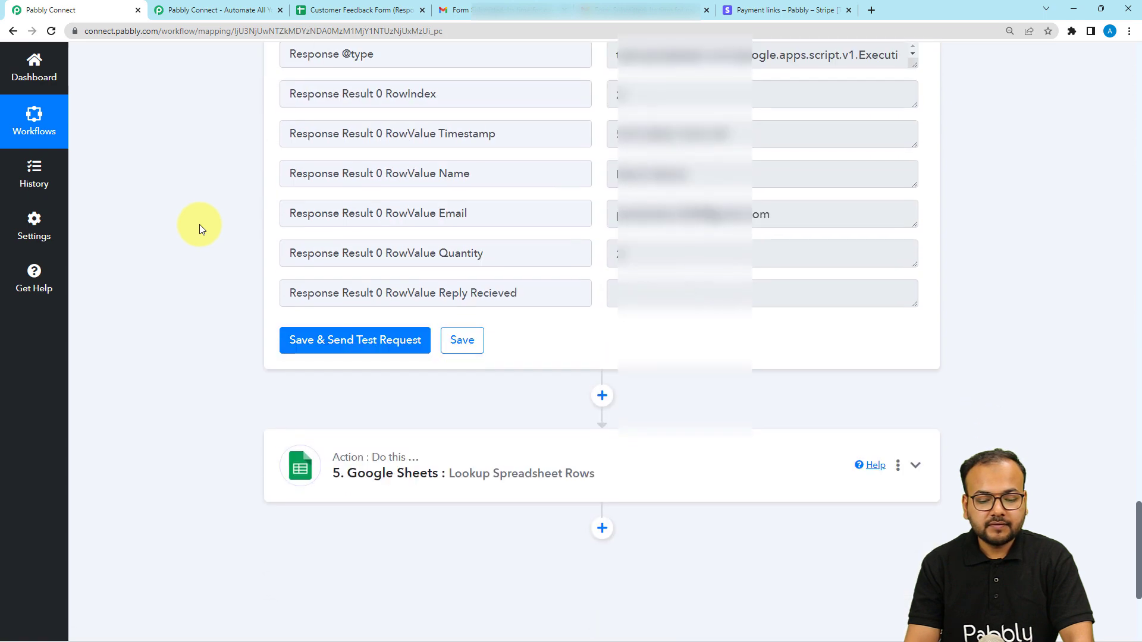
Expand the pasted Google Sheets action and change its action event to Update Cell Value.
{"action": "left_click", "coordinate": [455, 238]}
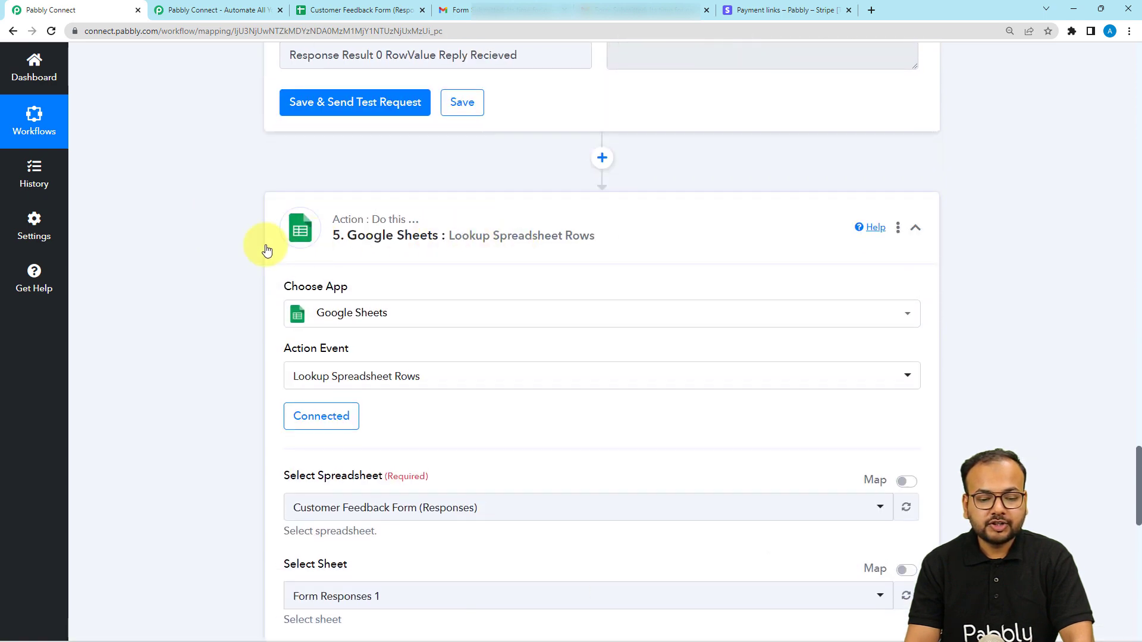
{"action": "left_click", "coordinate": [390, 198]}
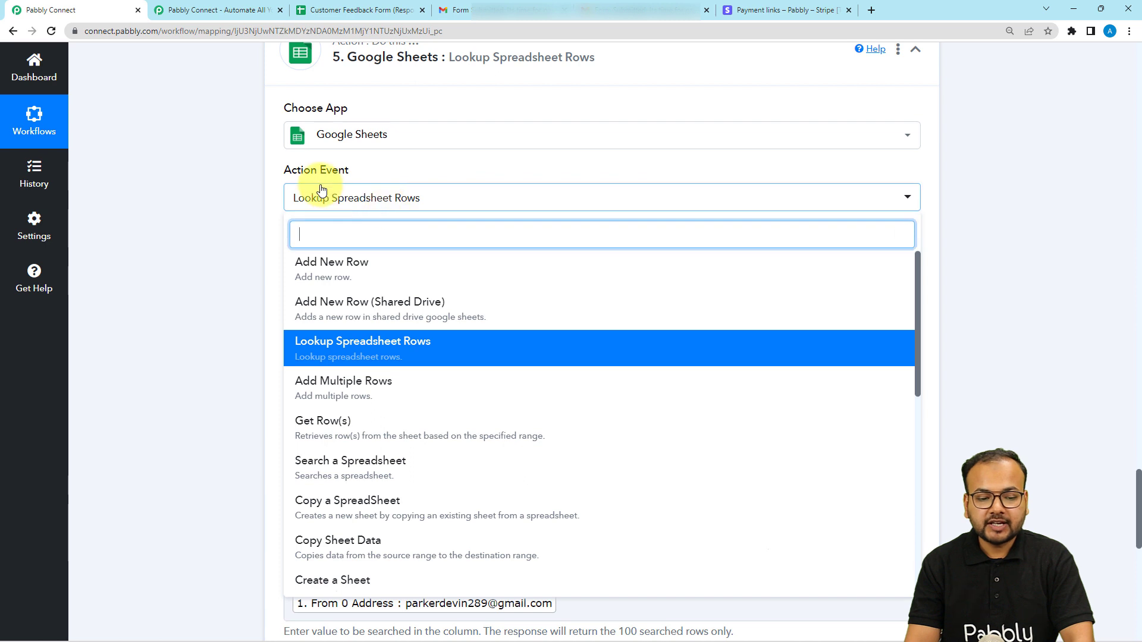
{"action": "scroll", "coordinate": [385, 498], "scroll_direction": "down", "scroll_amount": 5}
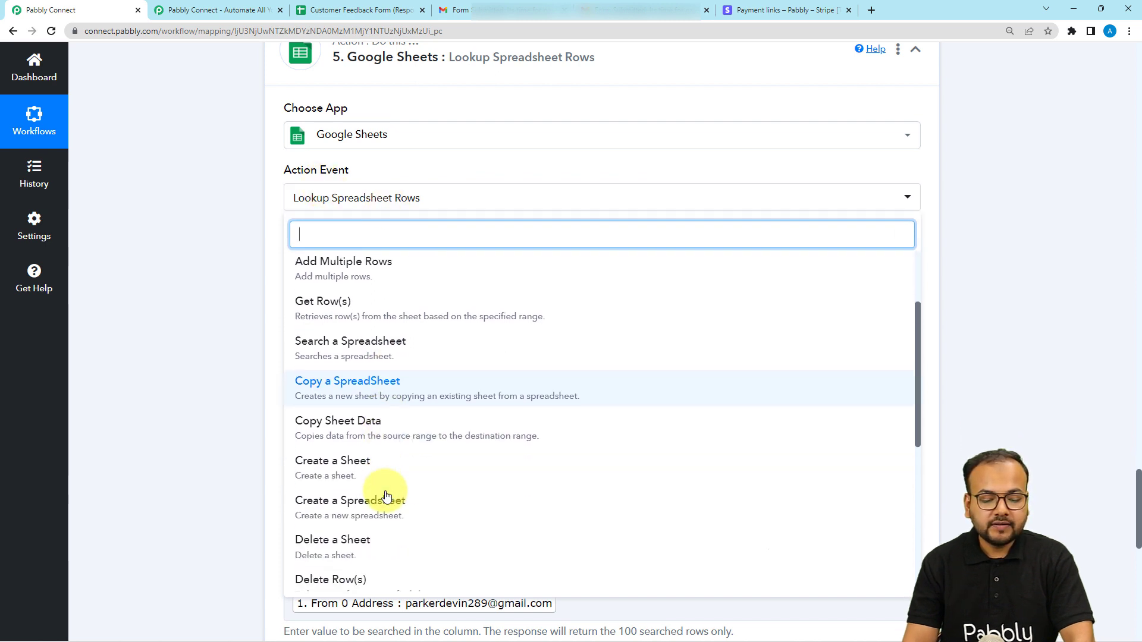
{"action": "scroll", "coordinate": [385, 497], "scroll_direction": "down", "scroll_amount": 3}
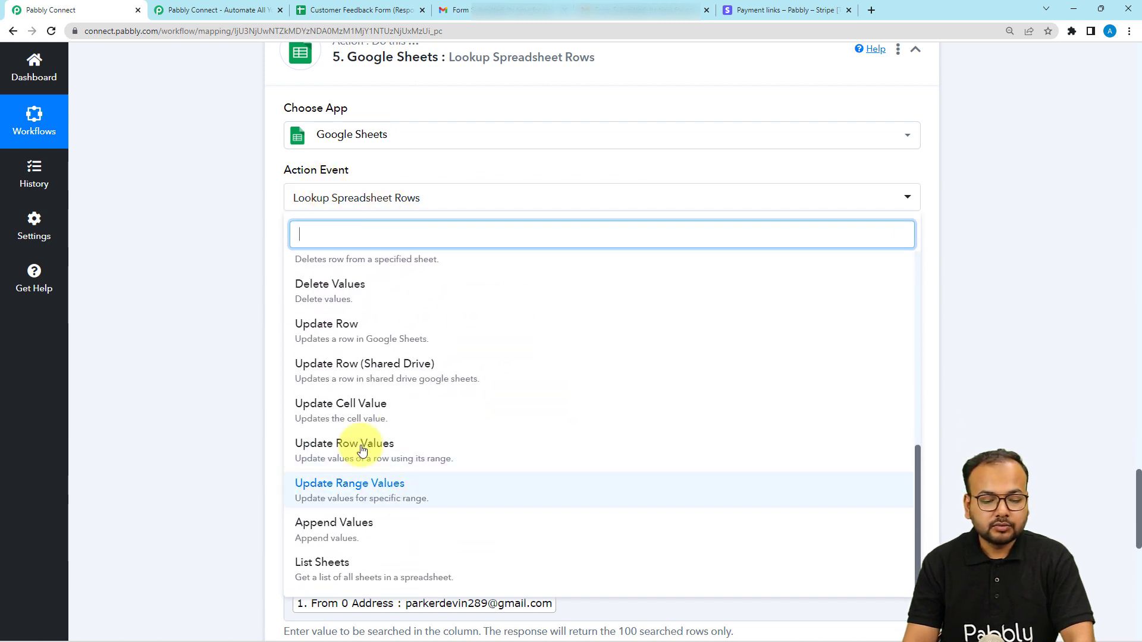
{"action": "left_click", "coordinate": [344, 409]}
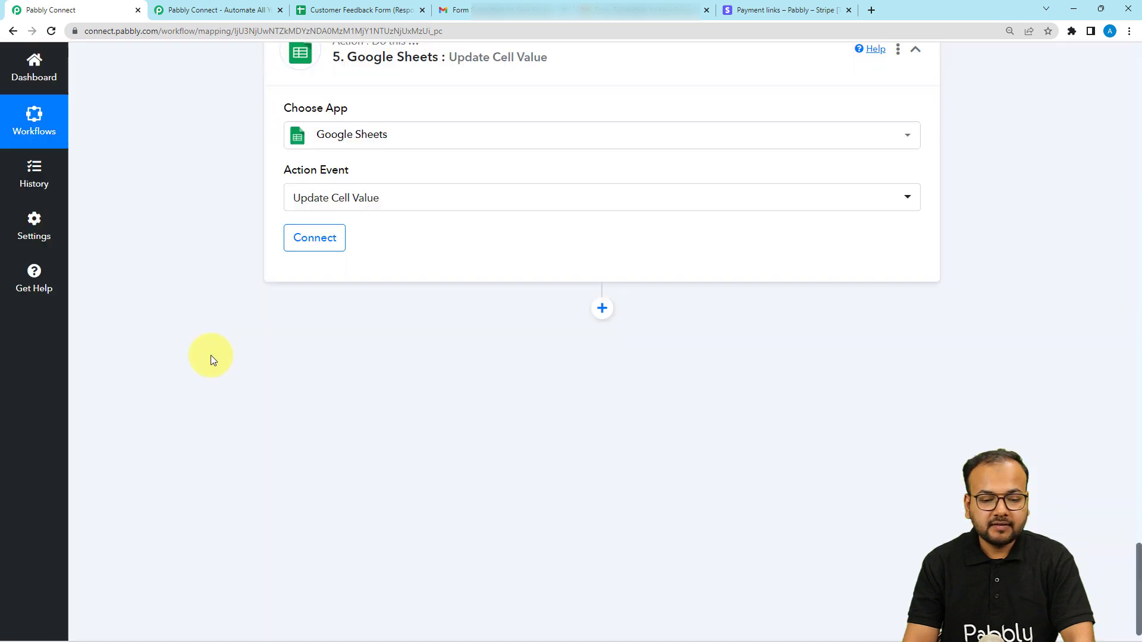
Connect the update action through the existing connection Google Sheets #35 and choose the spreadsheet Customer Feedback Form (Responses).
{"action": "left_click", "coordinate": [295, 250]}
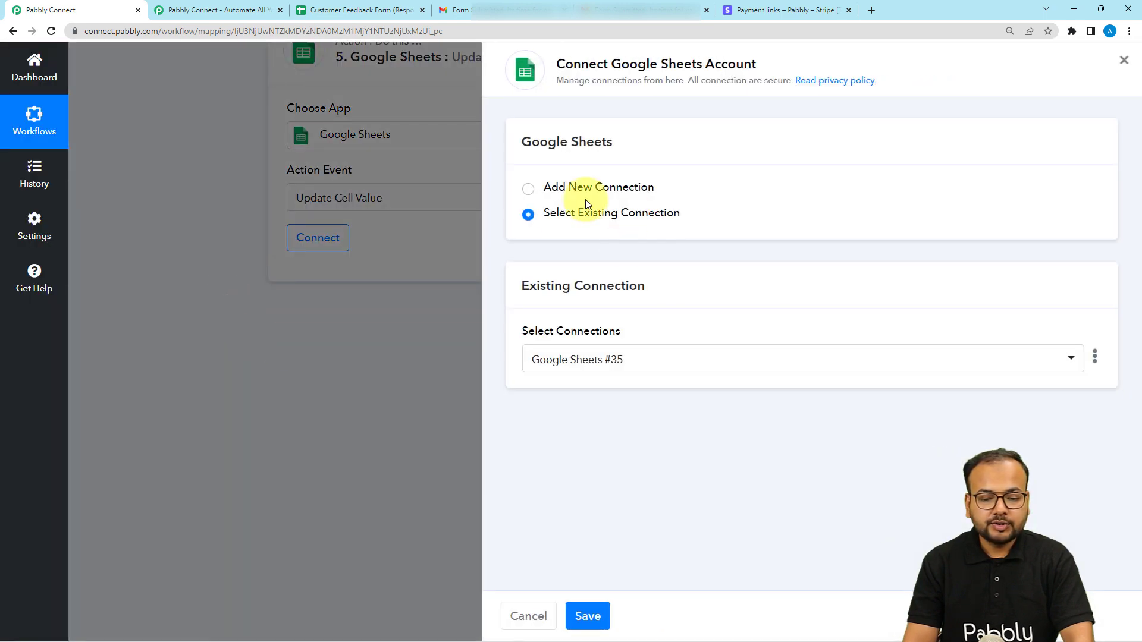
{"action": "left_click", "coordinate": [587, 616]}
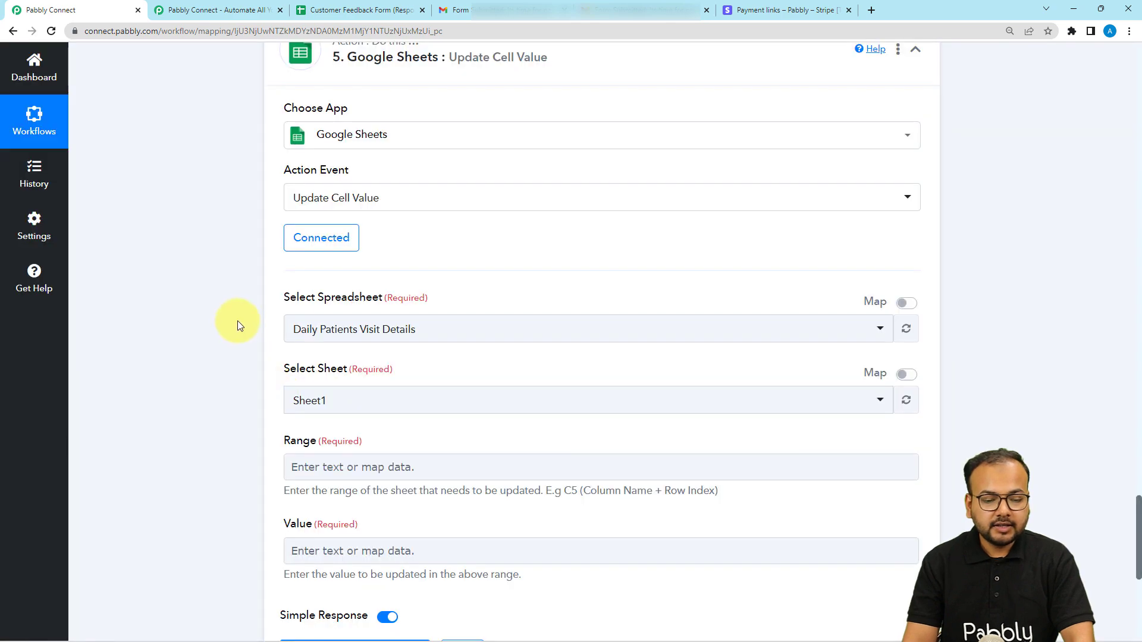
{"action": "left_click", "coordinate": [379, 332]}
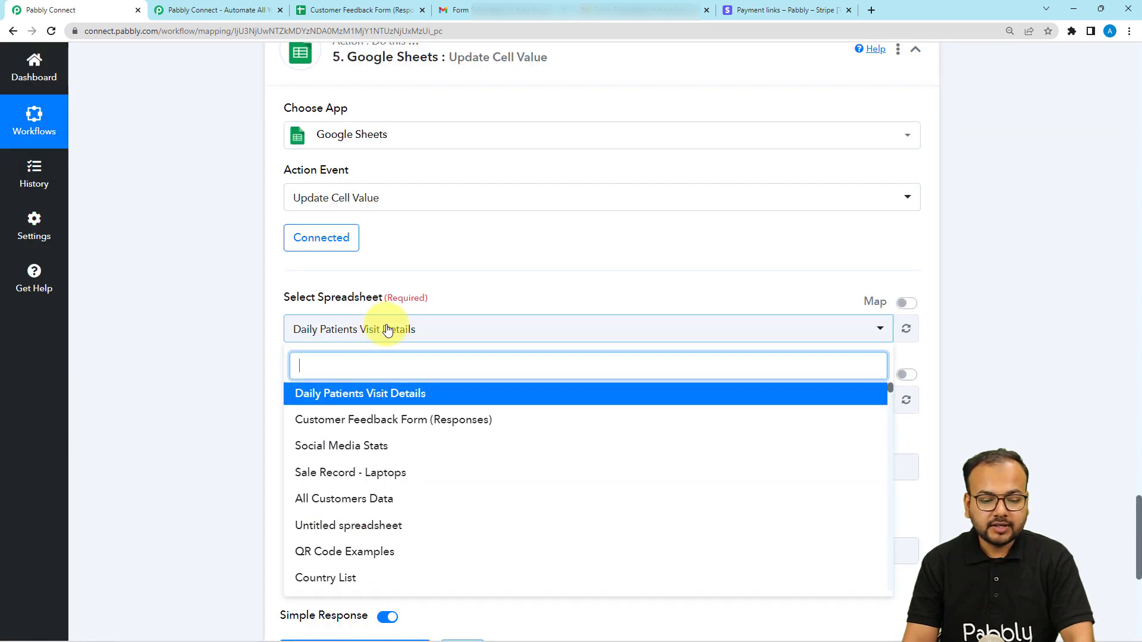
{"action": "left_click", "coordinate": [333, 418]}
{"action": "scroll", "coordinate": [262, 364], "scroll_direction": "down", "scroll_amount": 3}
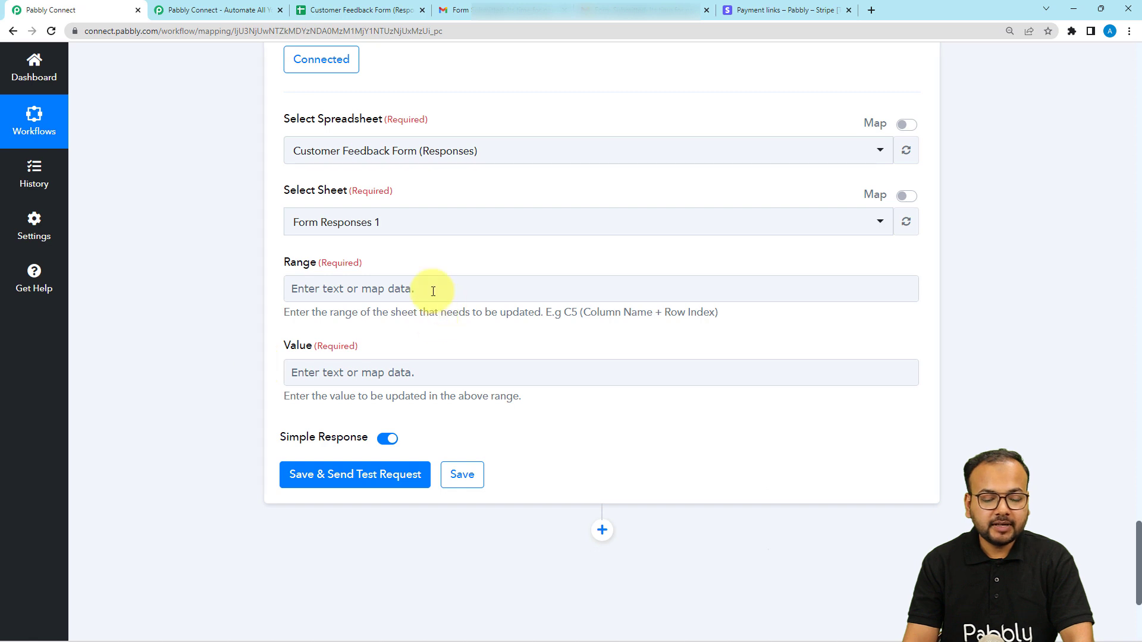
Review the lookup response's row index and the Reply Recieved column in the responses sheet to determine the update range.
{"action": "left_click", "coordinate": [338, 297]}
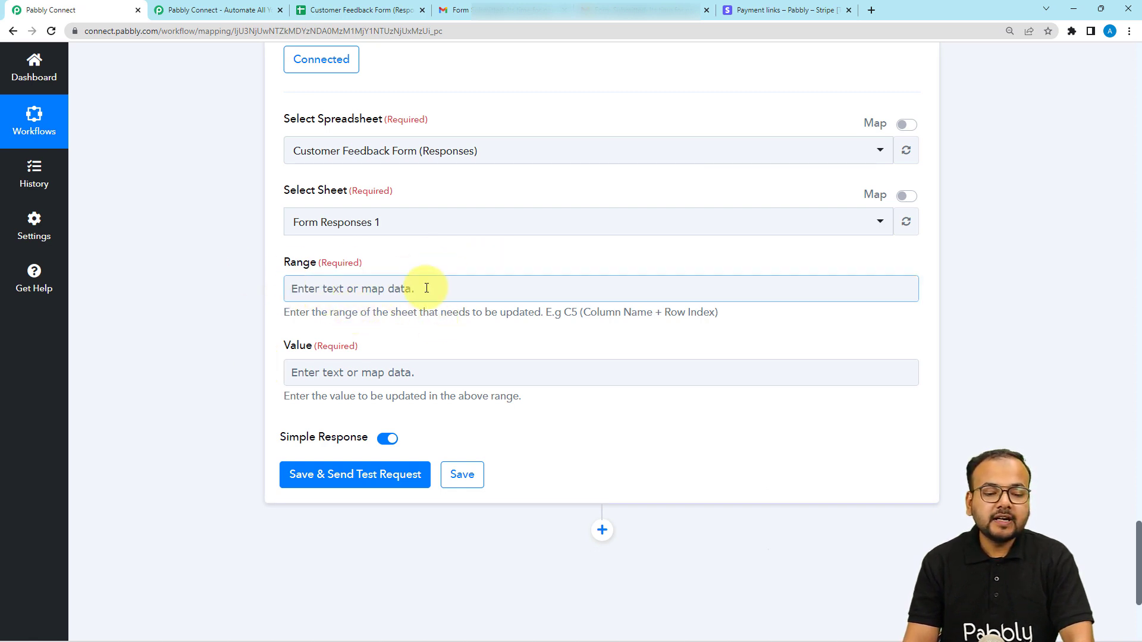
{"action": "scroll", "coordinate": [206, 364], "scroll_direction": "up", "scroll_amount": 10}
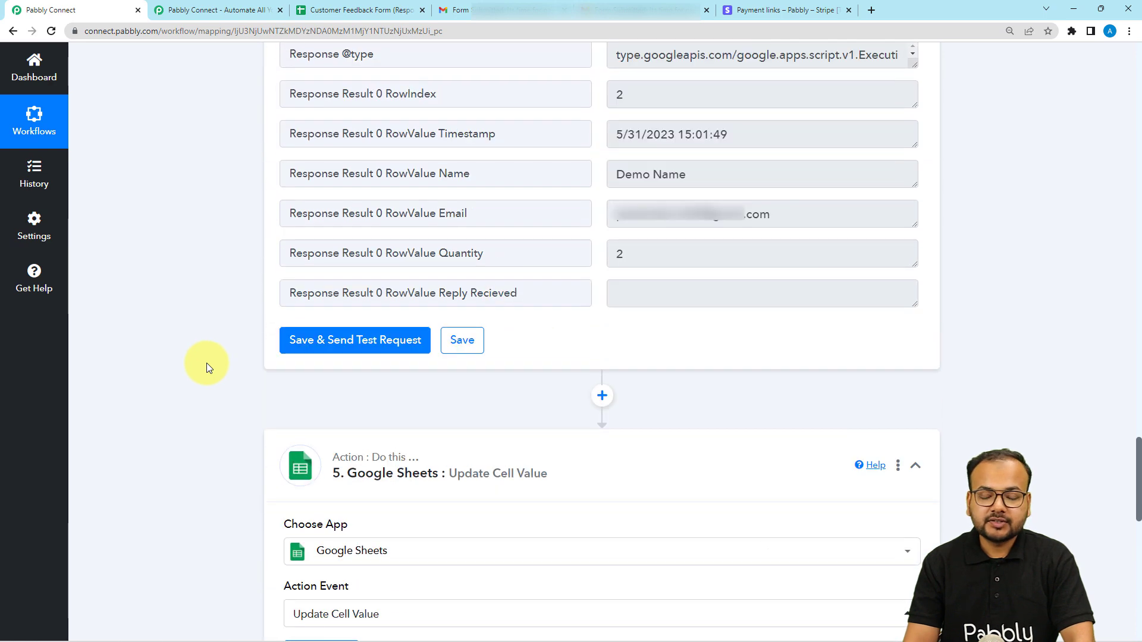
{"action": "scroll", "coordinate": [206, 363], "scroll_direction": "down", "scroll_amount": 9}
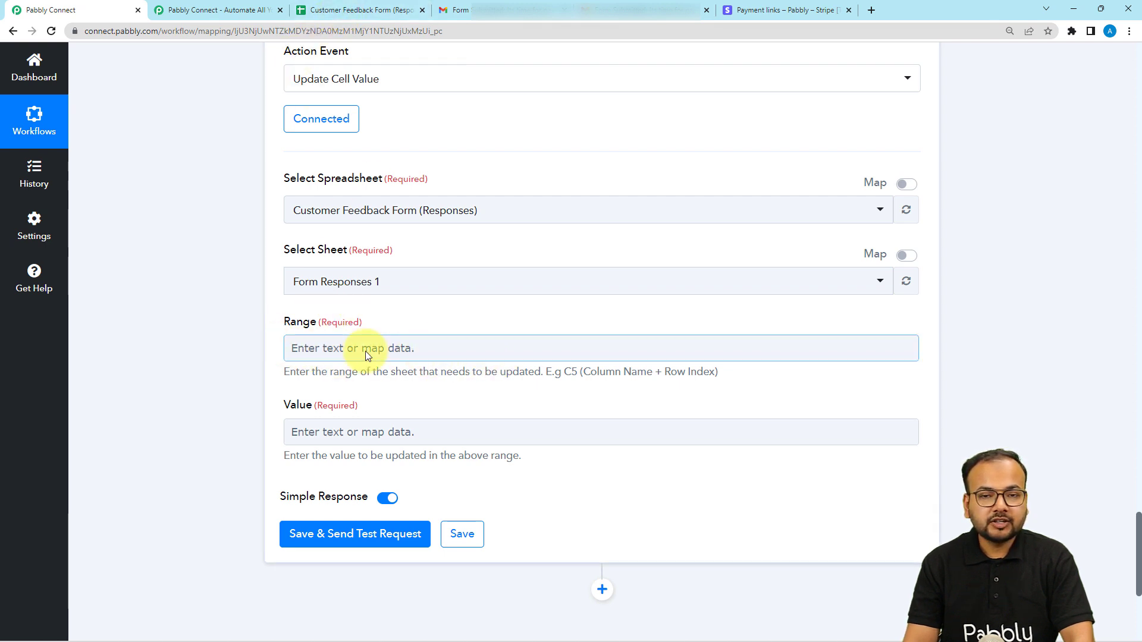
{"action": "left_click", "coordinate": [324, 355]}
{"action": "left_click", "coordinate": [340, 11]}
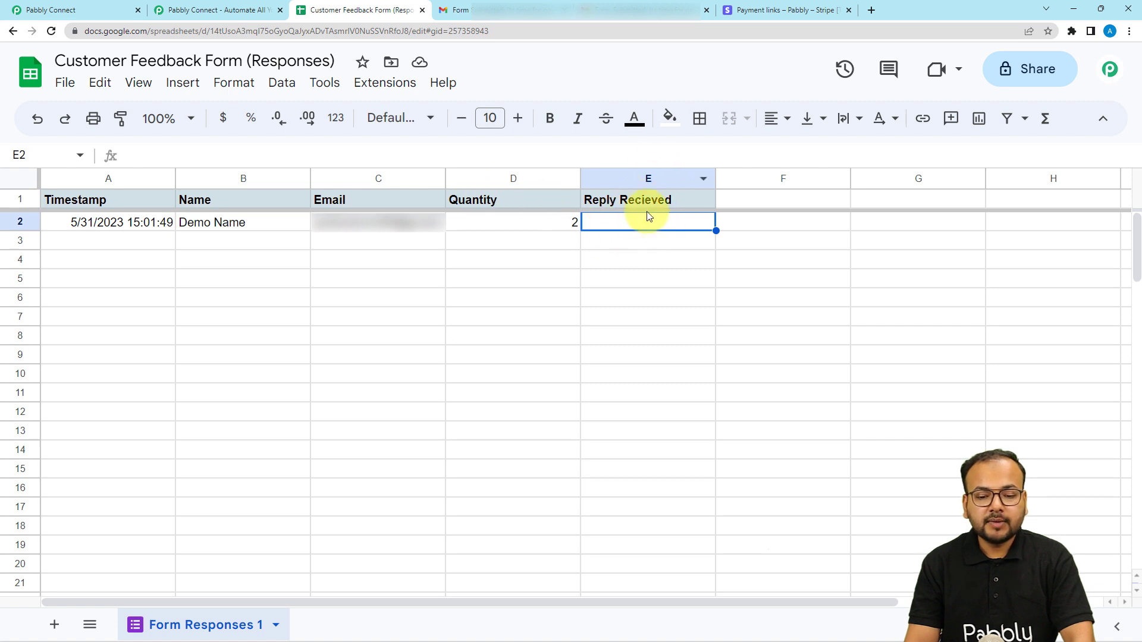
{"action": "left_click", "coordinate": [76, 10]}
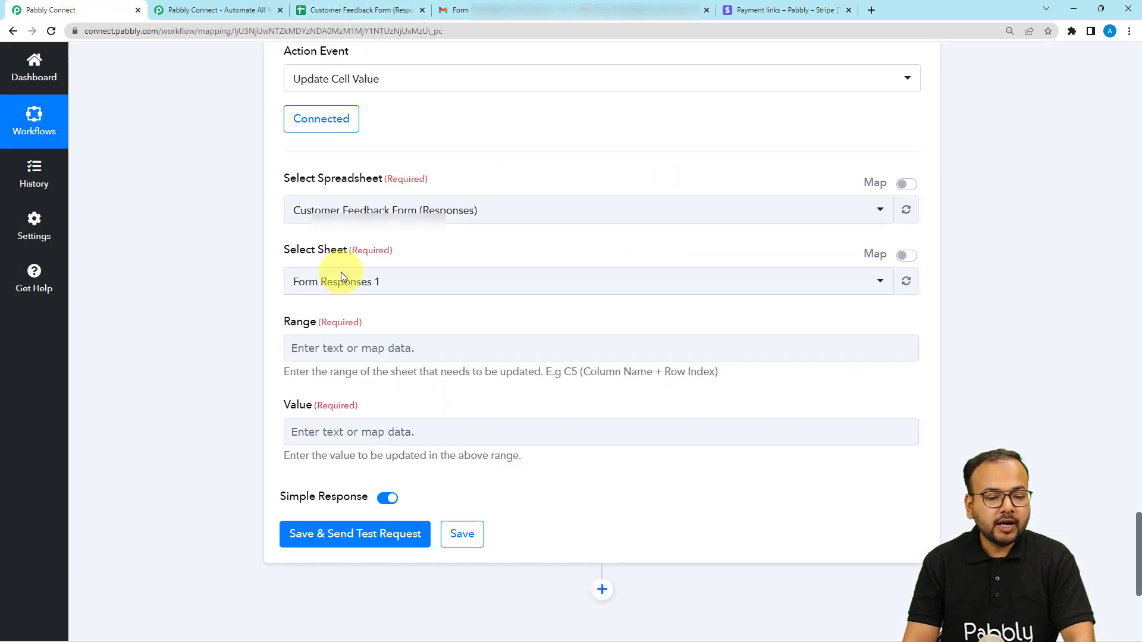
Set the update range to E followed by the mapped Response Result 0 RowIndex from the Google Sheets lookup.
{"action": "left_click", "coordinate": [309, 348]}
{"action": "type", "text": "E"}
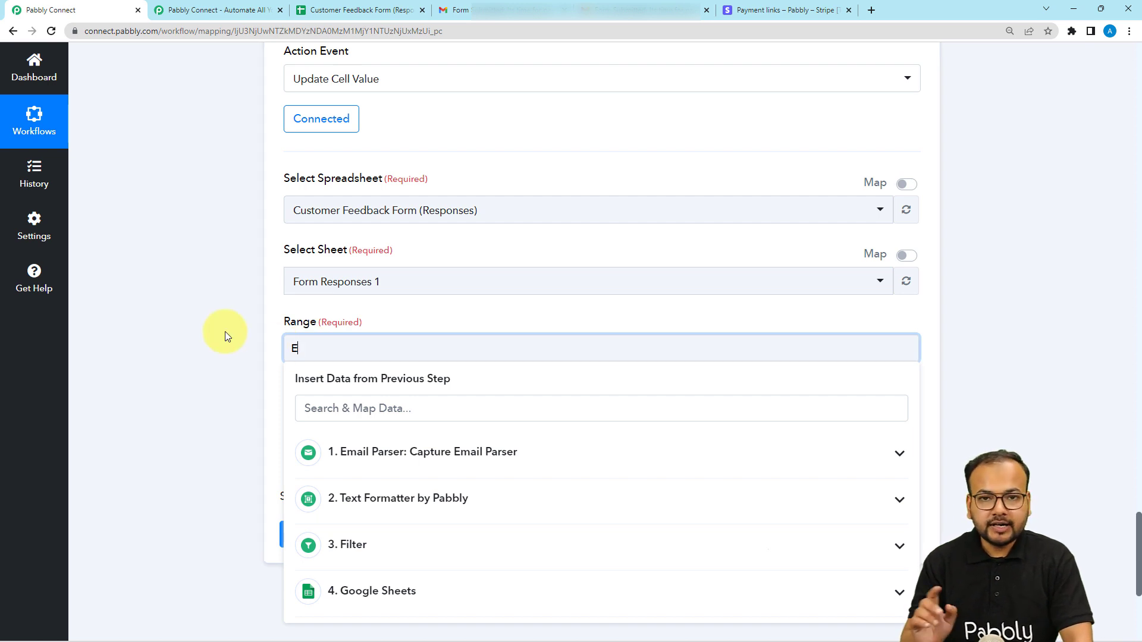
{"action": "scroll", "coordinate": [220, 330], "scroll_direction": "down", "scroll_amount": 3}
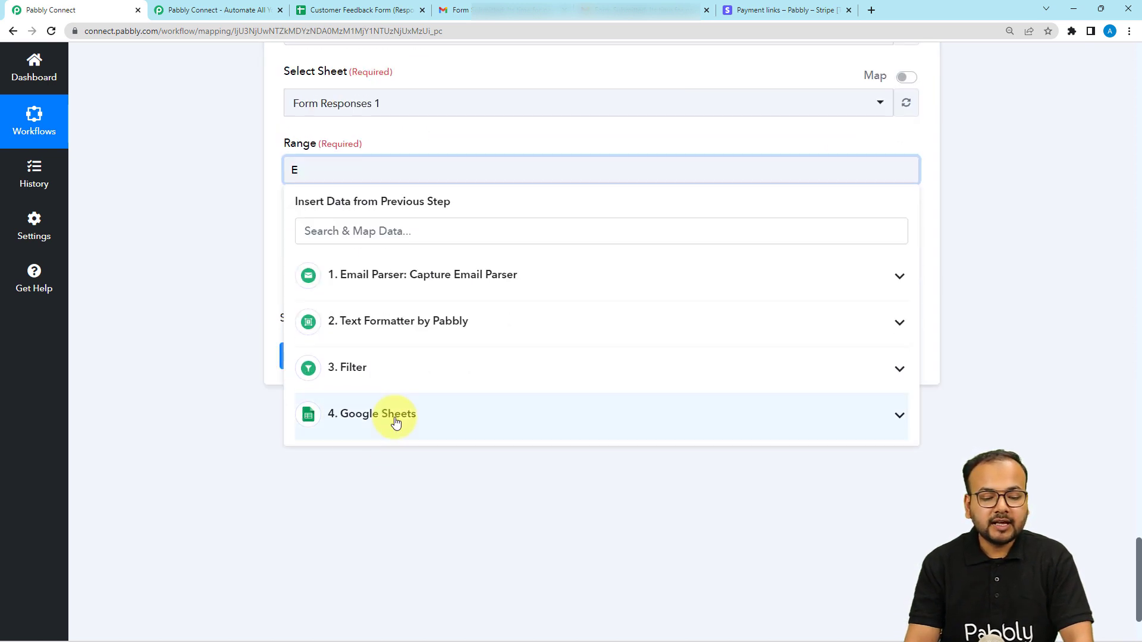
{"action": "left_click", "coordinate": [395, 420]}
{"action": "left_click", "coordinate": [407, 514]}
{"action": "left_click", "coordinate": [225, 310]}
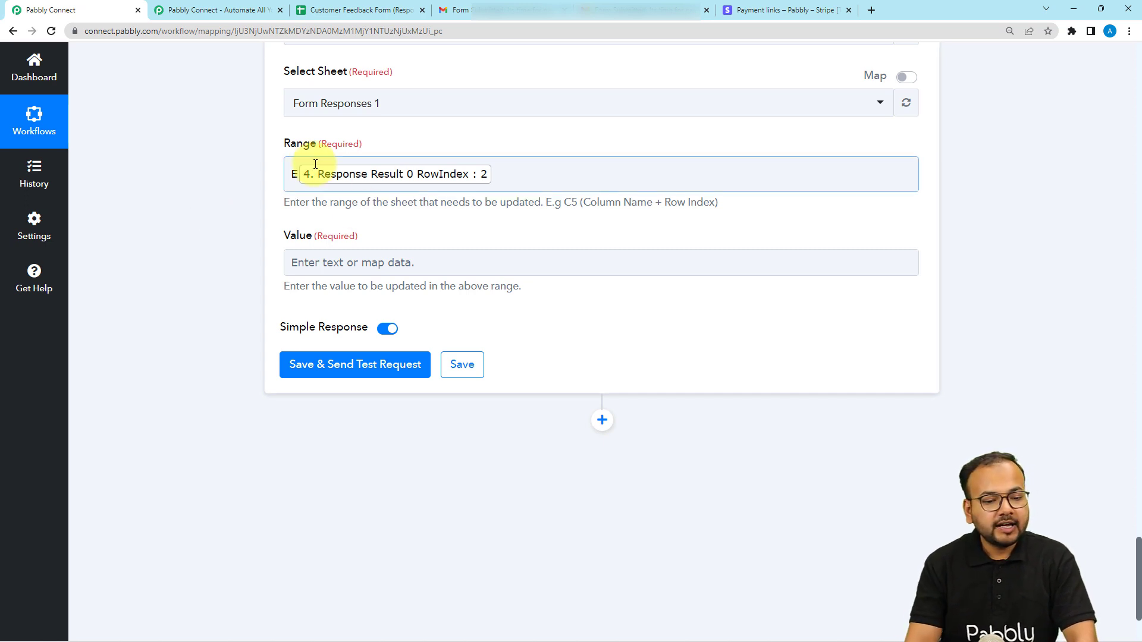
Map the Result of the Text Formatter step as the value for the updated cell.
{"action": "scroll", "coordinate": [233, 184], "scroll_direction": "down", "scroll_amount": 1}
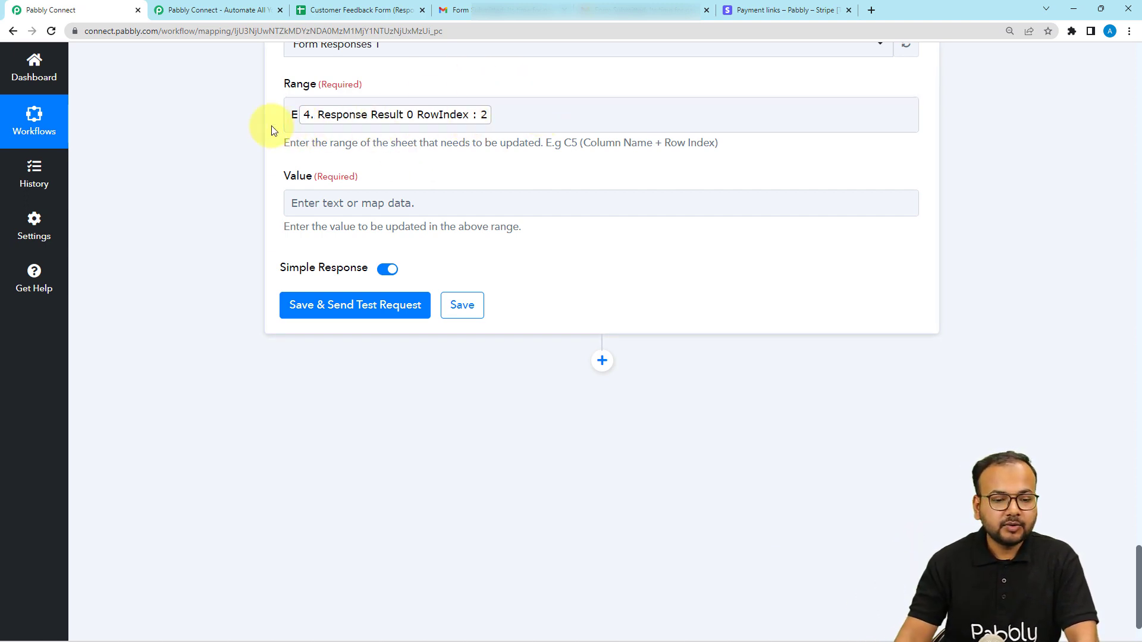
{"action": "left_click", "coordinate": [316, 206]}
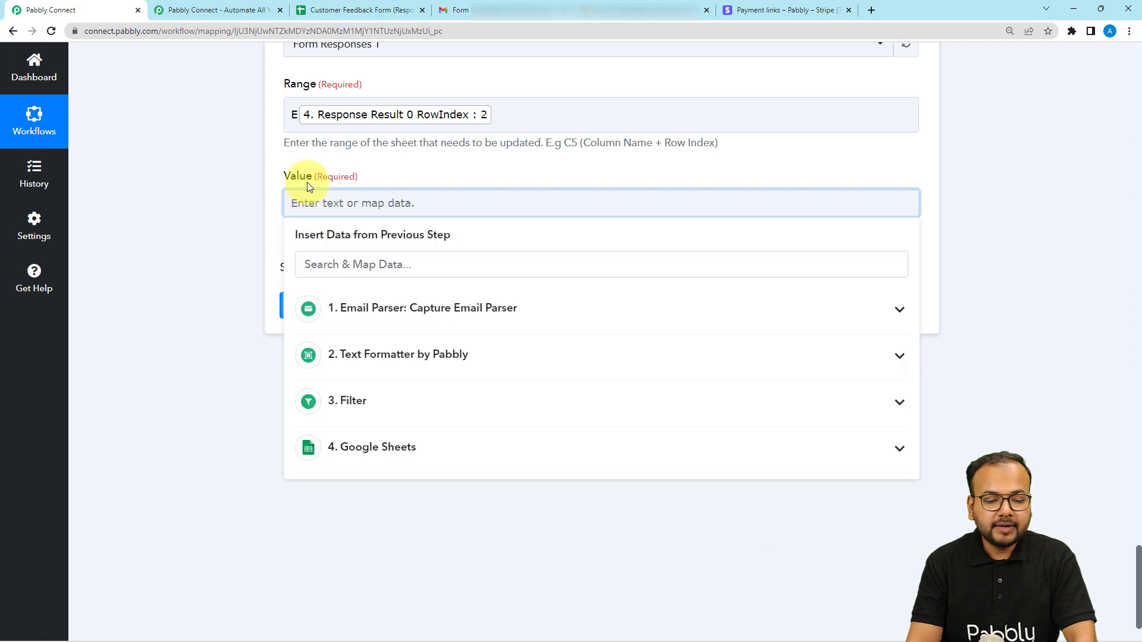
{"action": "left_click", "coordinate": [363, 367]}
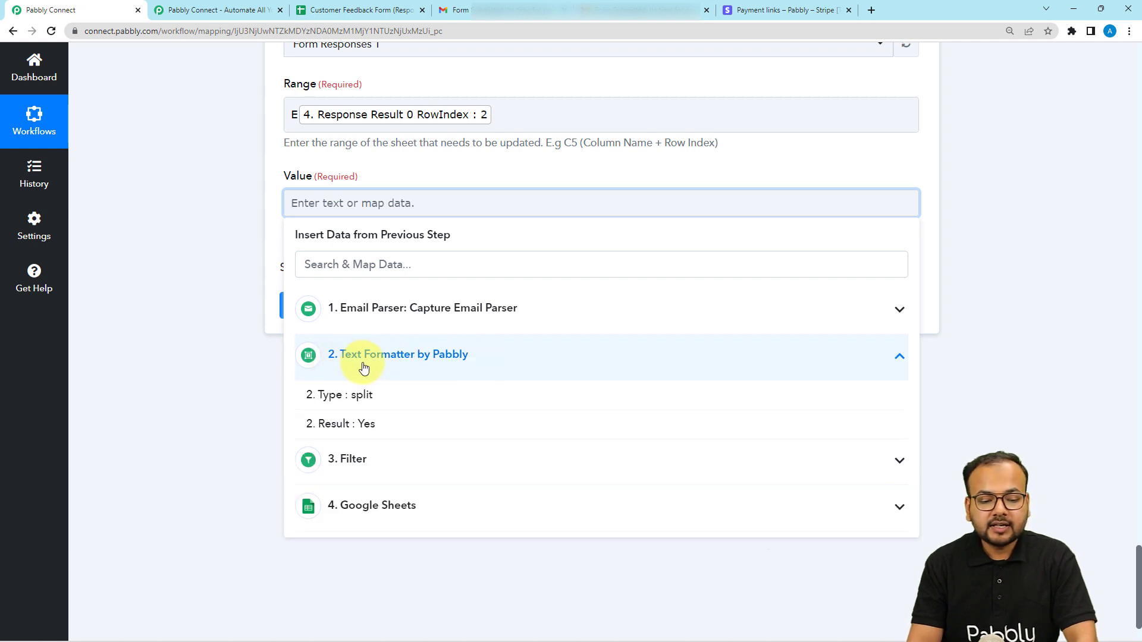
{"action": "left_click", "coordinate": [351, 425]}
{"action": "left_click", "coordinate": [230, 219]}
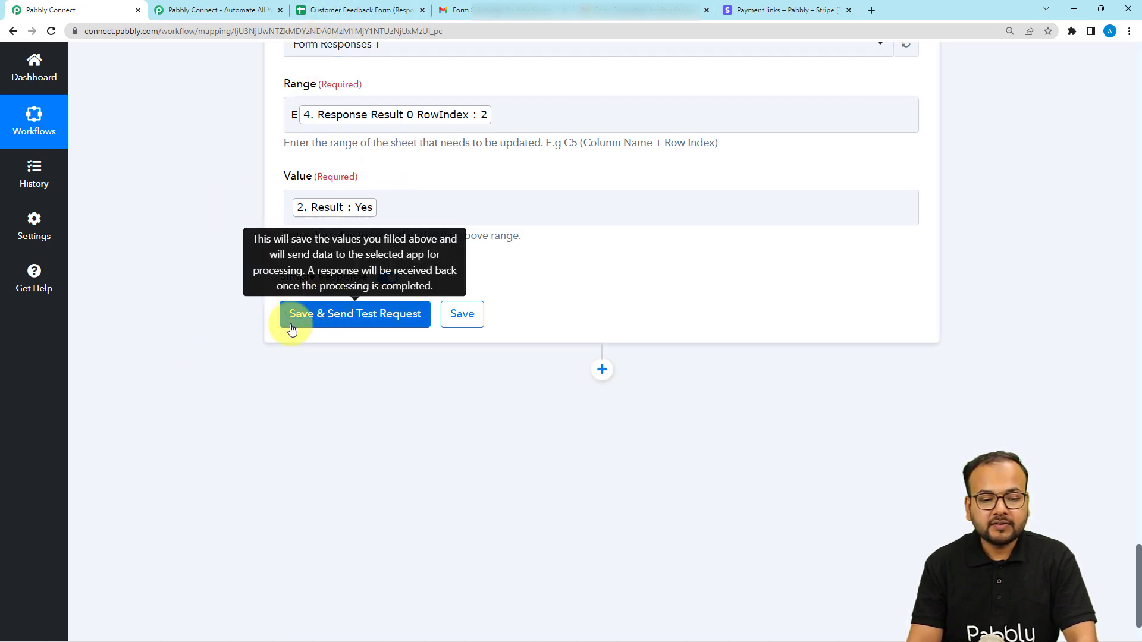
Save the cell update action with a test request and check the Reply Recieved column in the responses sheet.
{"action": "left_click", "coordinate": [342, 10]}
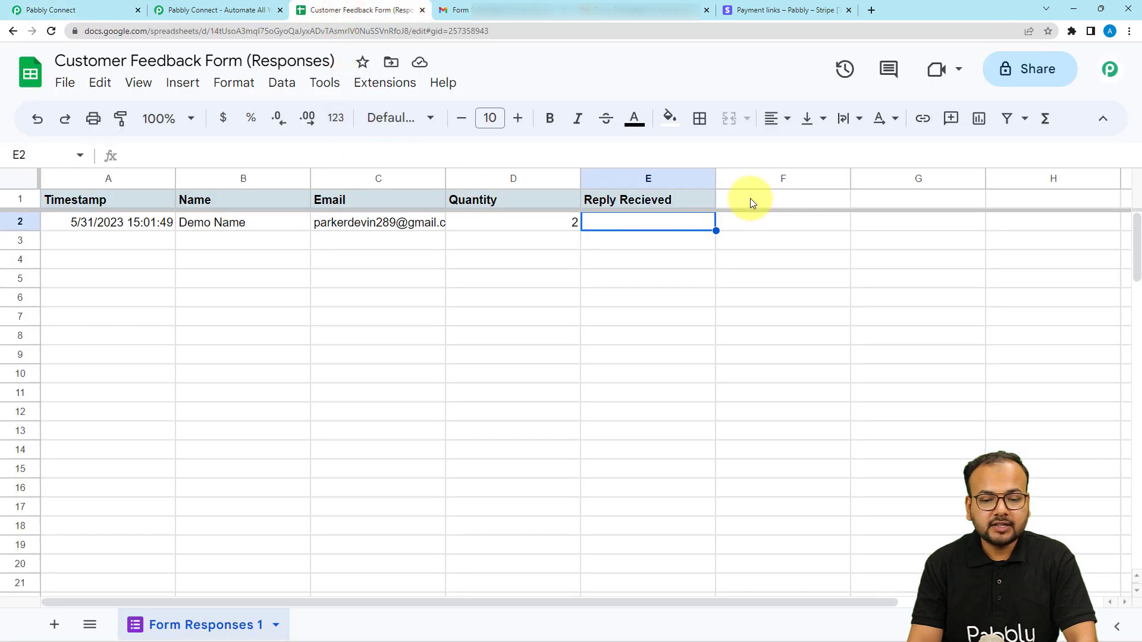
{"action": "left_click", "coordinate": [638, 246]}
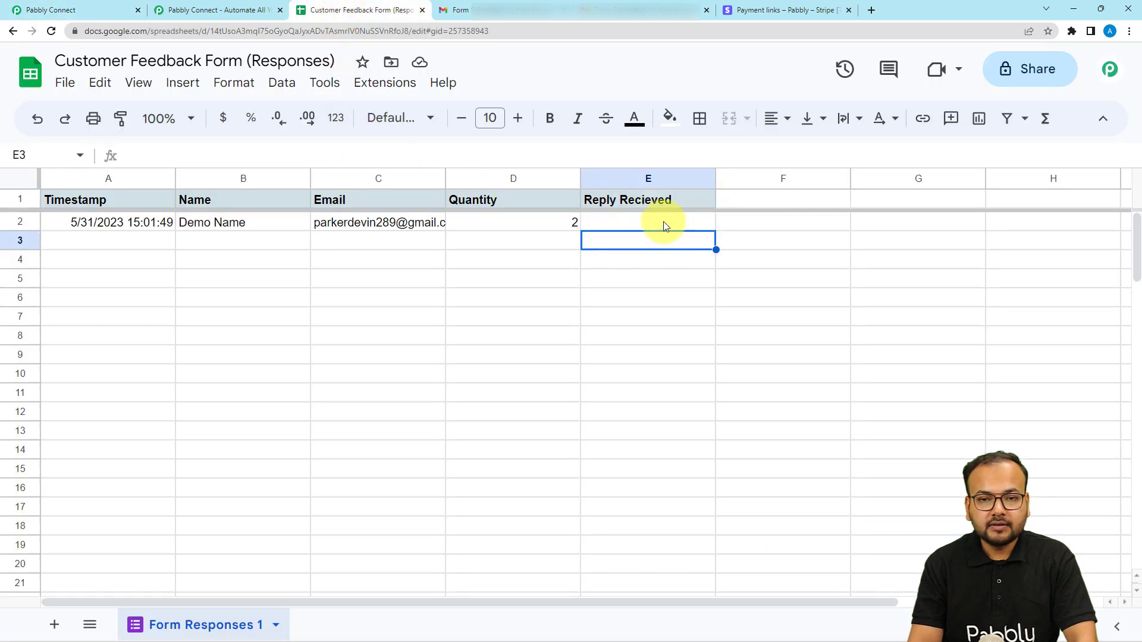
{"action": "left_click", "coordinate": [112, 16]}
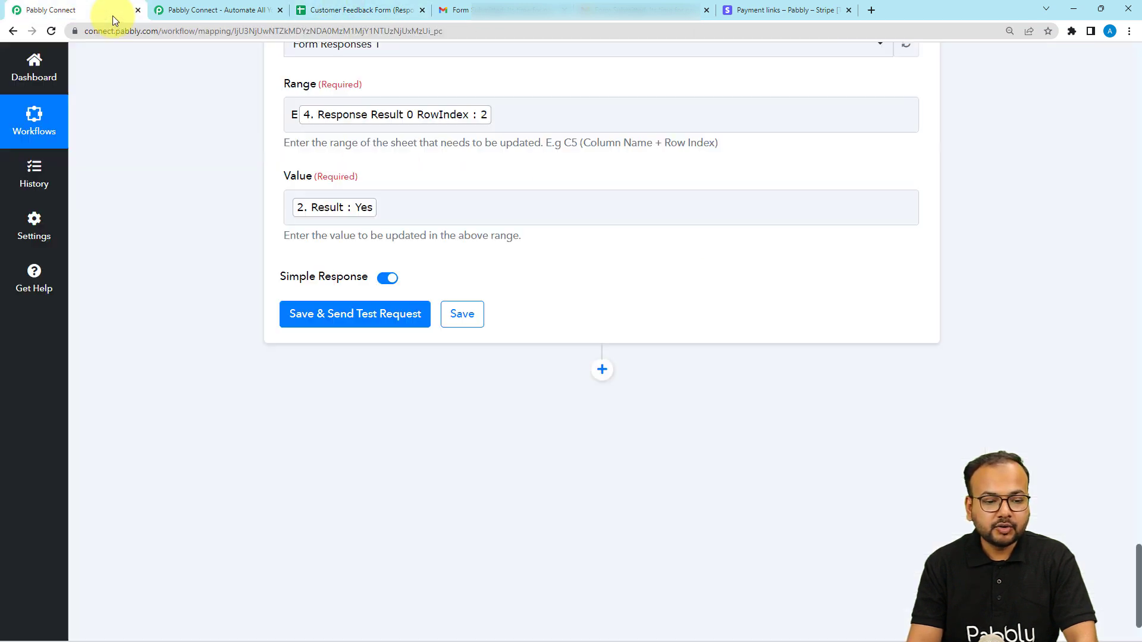
{"action": "left_click", "coordinate": [286, 314]}
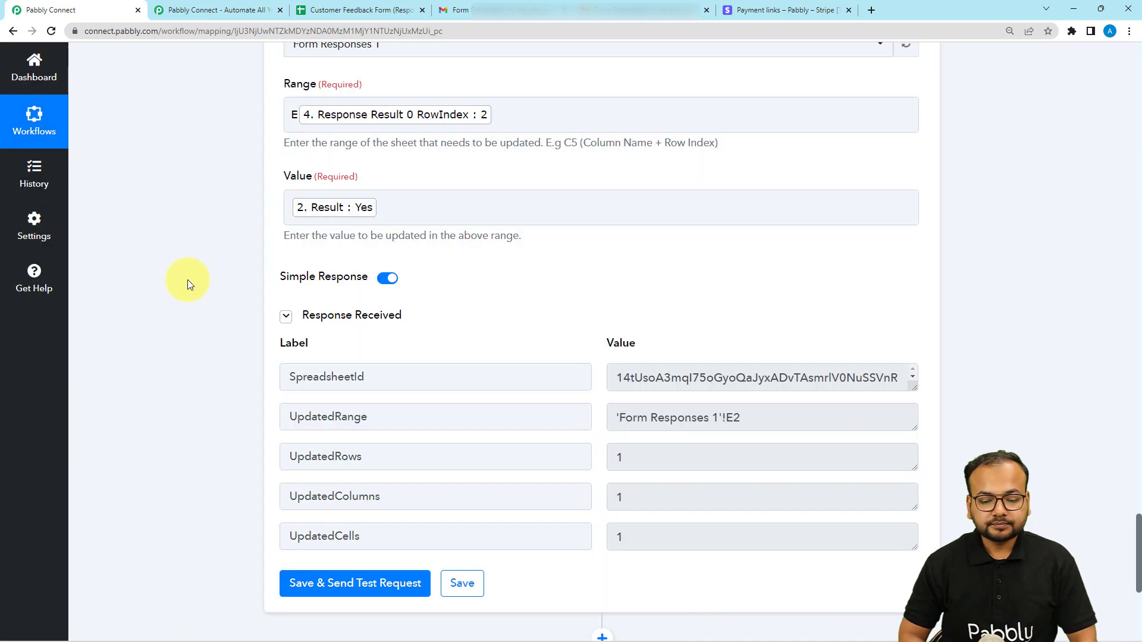
{"action": "scroll", "coordinate": [187, 280], "scroll_direction": "down", "scroll_amount": 3}
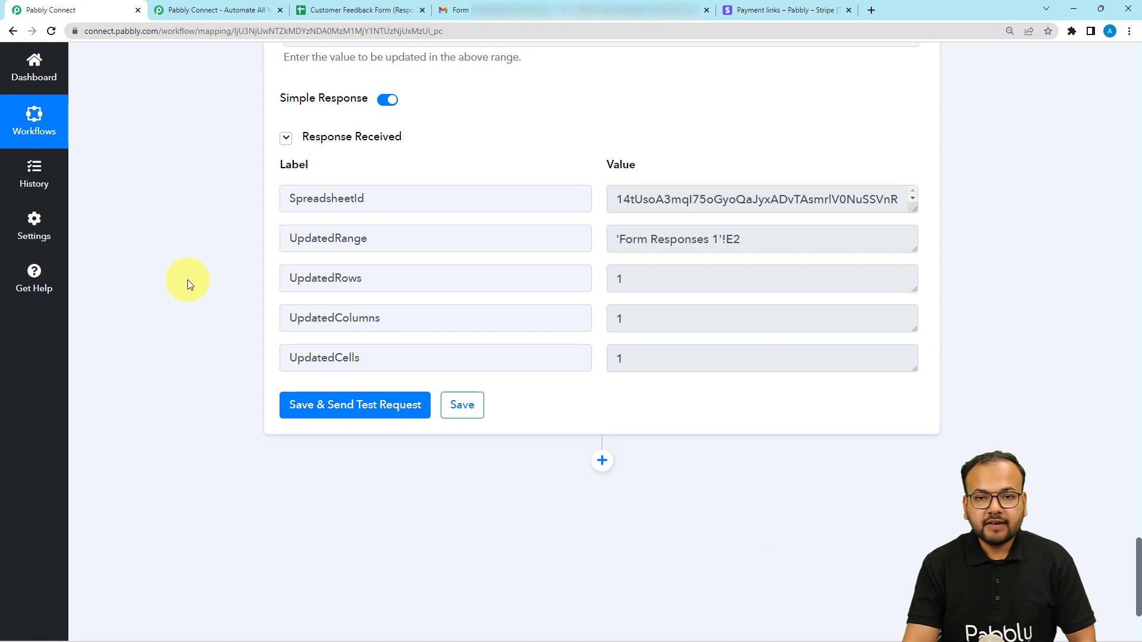
{"action": "left_click", "coordinate": [343, 14]}
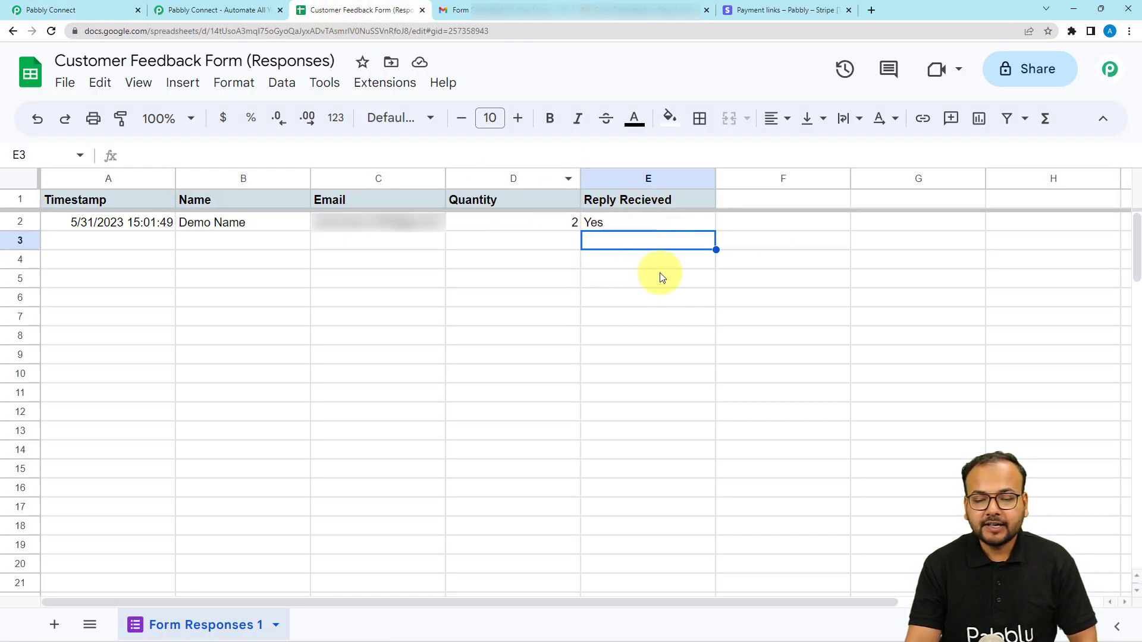
{"action": "left_click", "coordinate": [95, 9]}
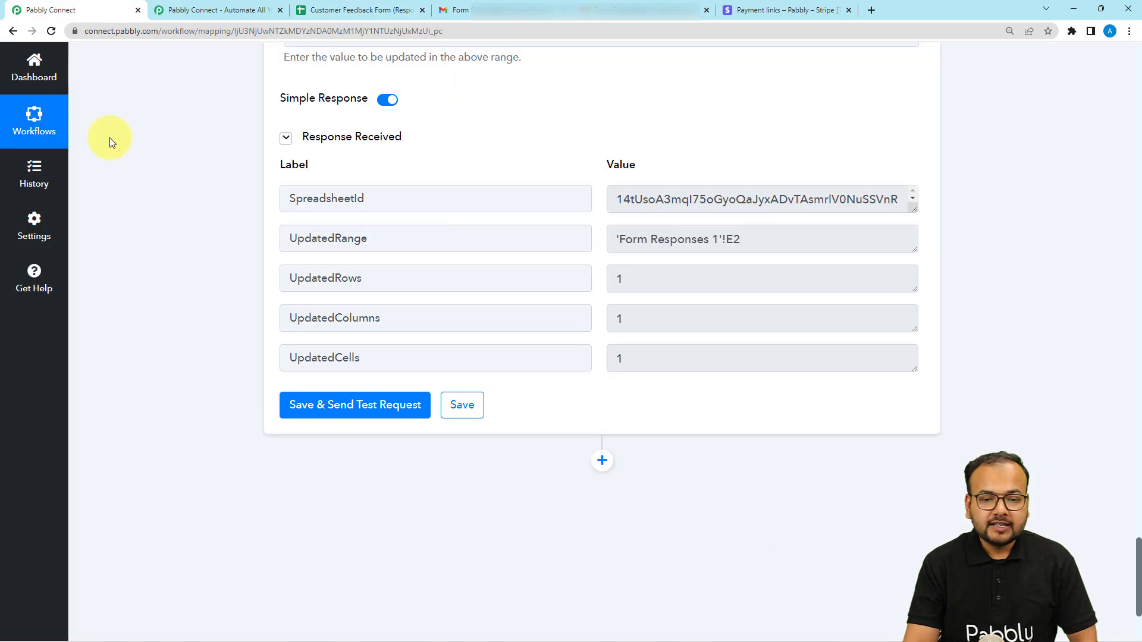
Add a Gmail action with the Send Email event and connect it through the existing connection Gmail #20.
{"action": "scroll", "coordinate": [109, 137], "scroll_direction": "down", "scroll_amount": 3}
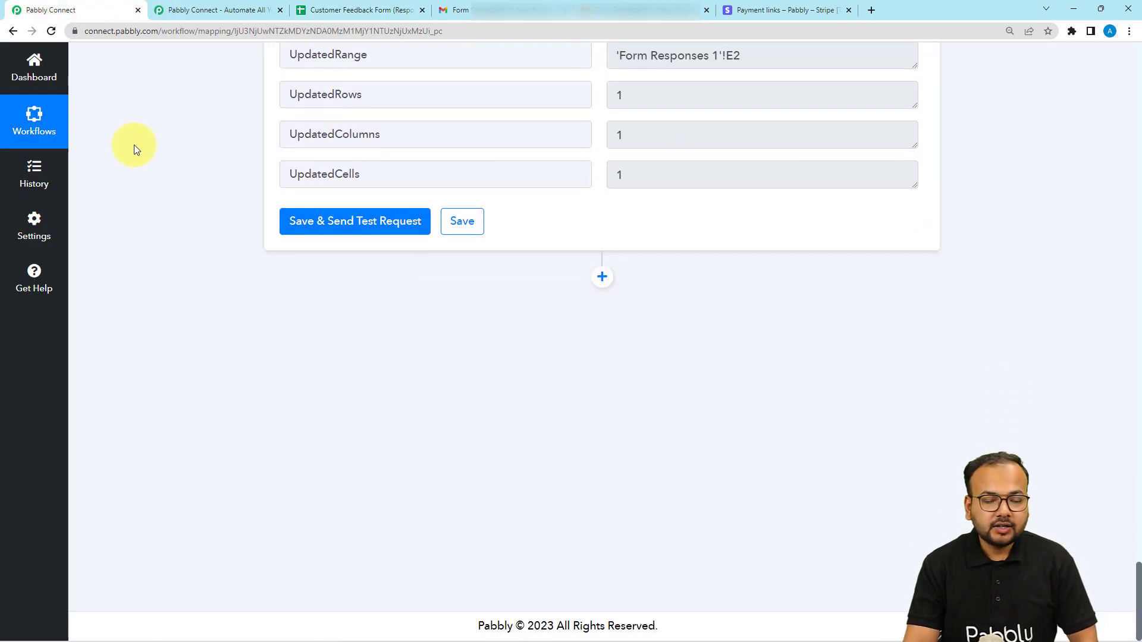
{"action": "left_click", "coordinate": [603, 279]}
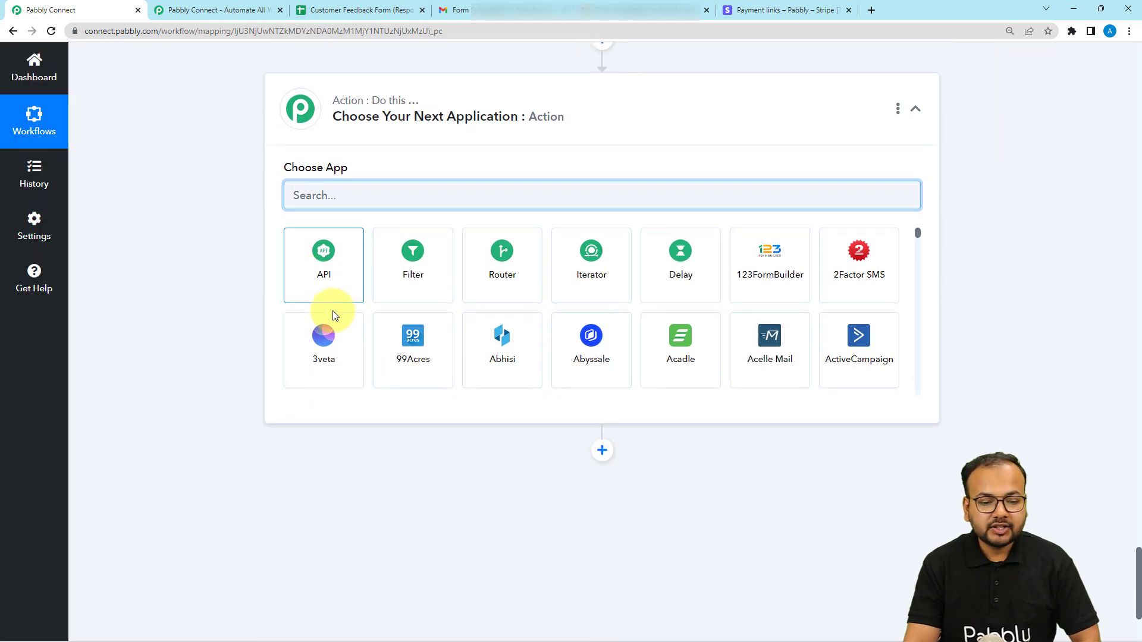
{"action": "type", "text": "gmai"}
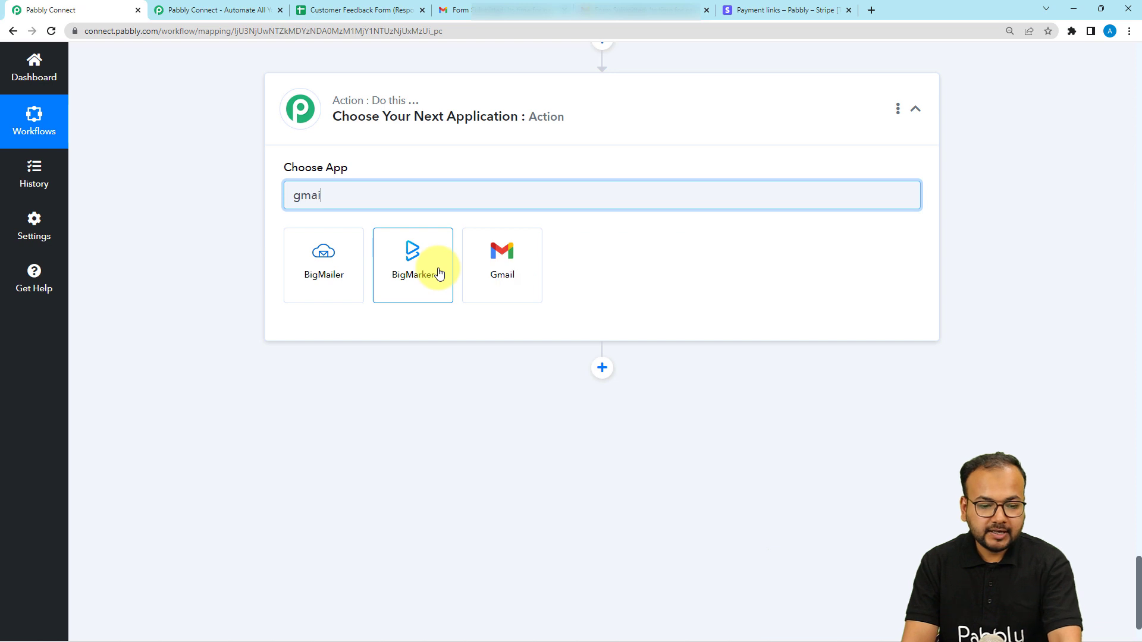
{"action": "left_click", "coordinate": [428, 270]}
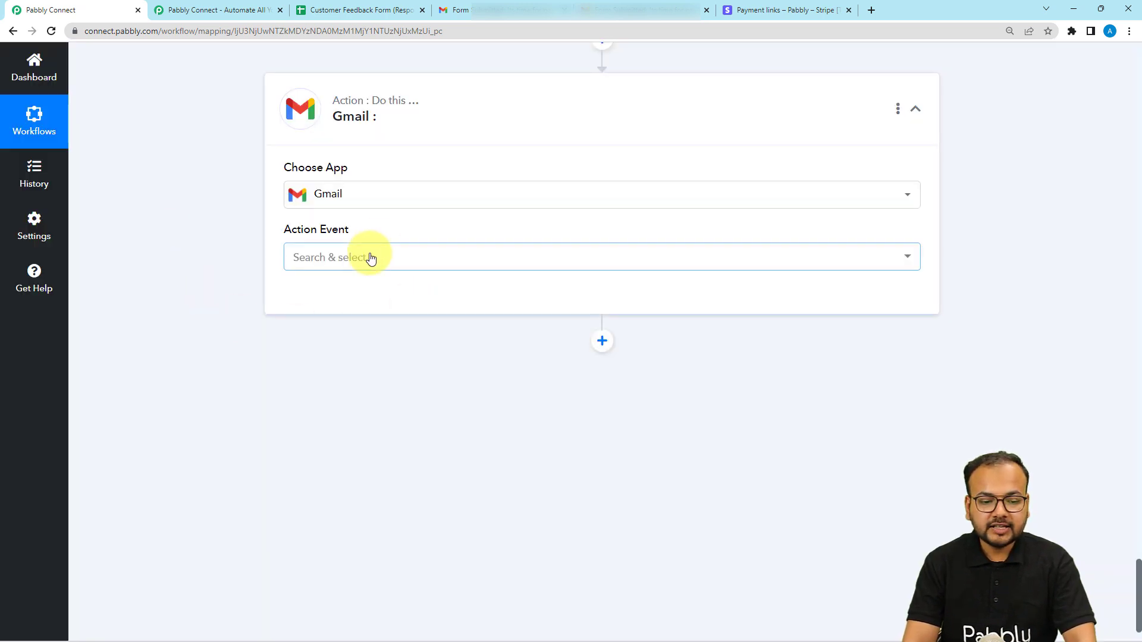
{"action": "left_click", "coordinate": [371, 258]}
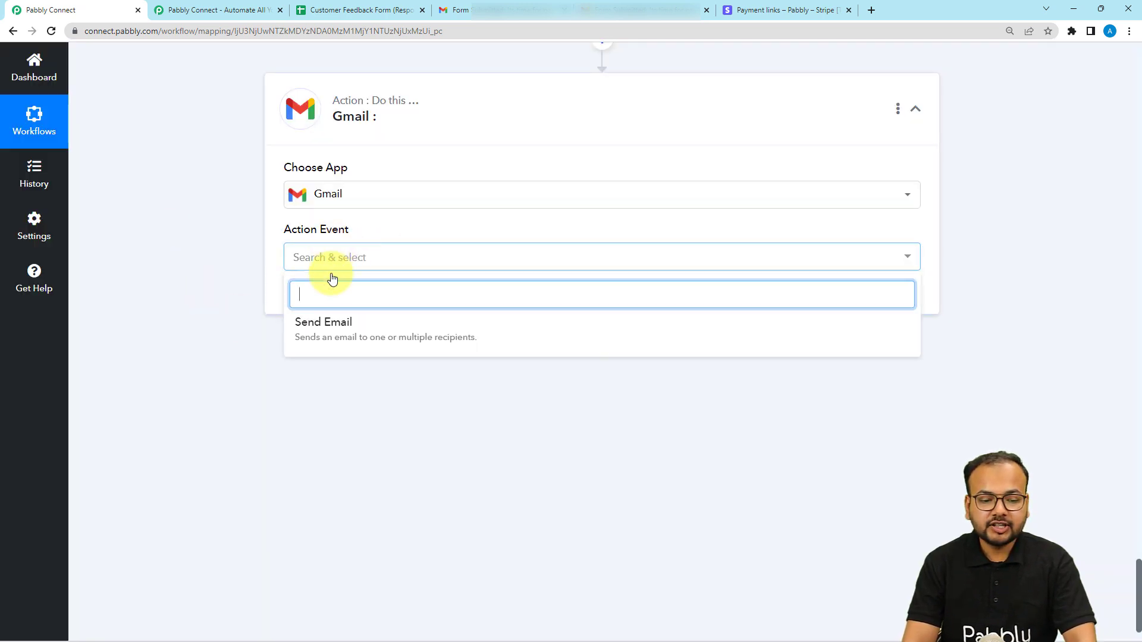
{"action": "left_click", "coordinate": [326, 327]}
{"action": "left_click", "coordinate": [318, 295]}
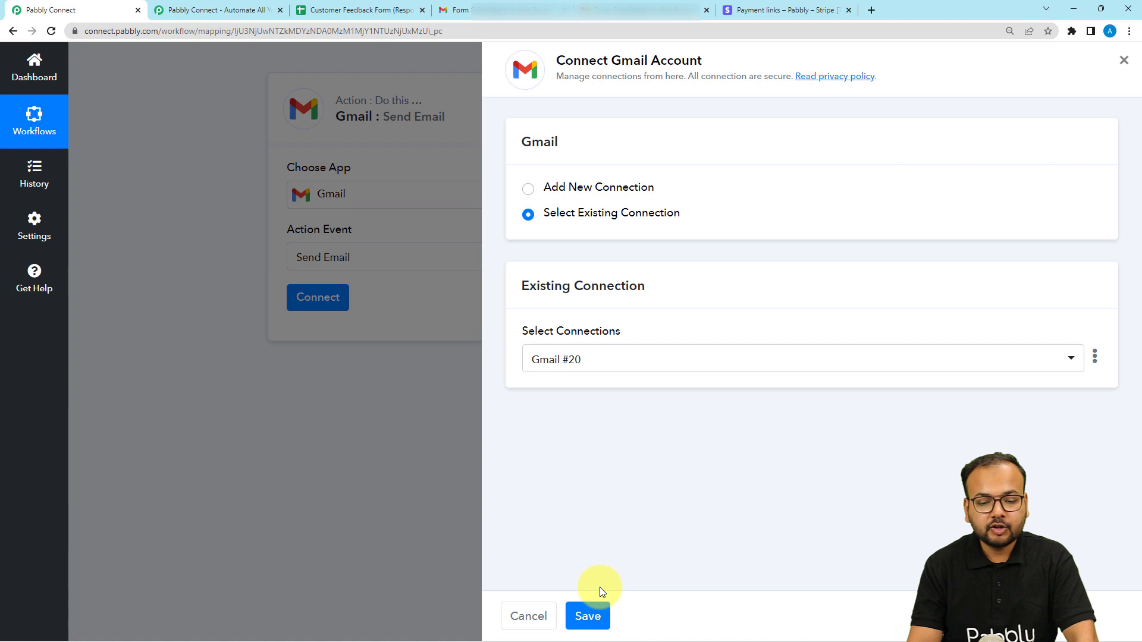
{"action": "left_click", "coordinate": [587, 617]}
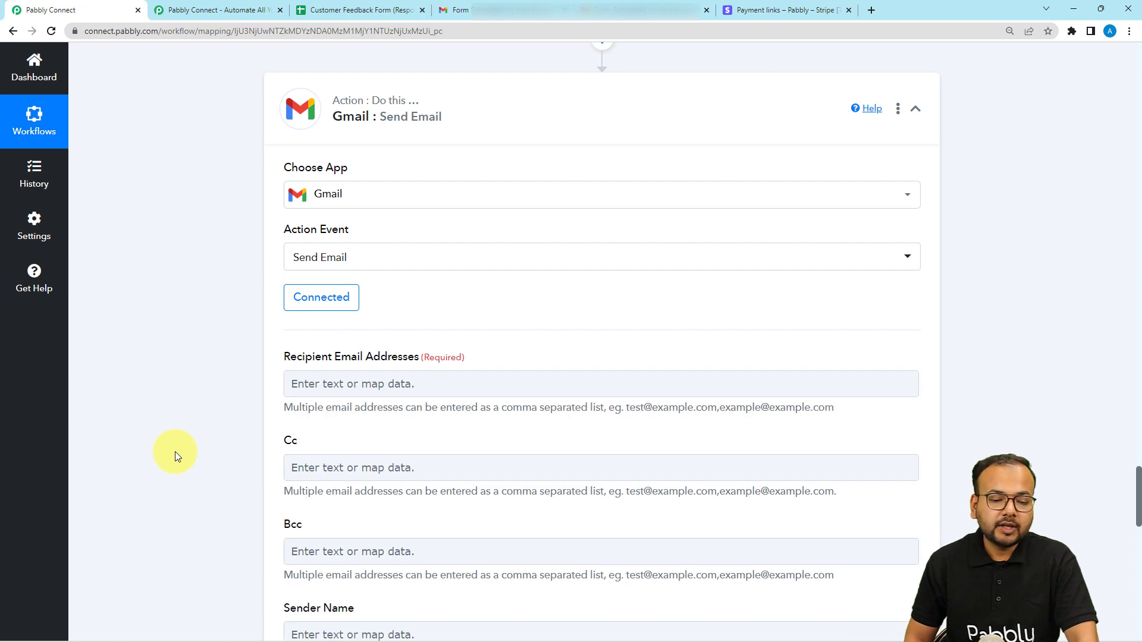
Map the Email Parser's From 0 Address as the recipient email address.
{"action": "scroll", "coordinate": [175, 451], "scroll_direction": "down", "scroll_amount": 1}
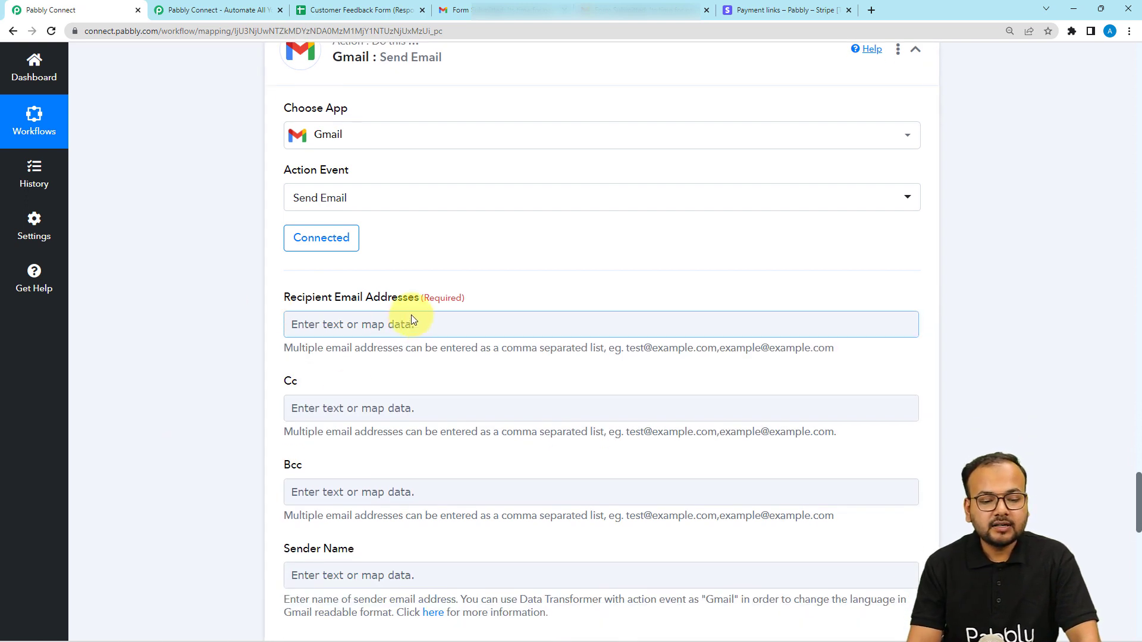
{"action": "left_click", "coordinate": [389, 329]}
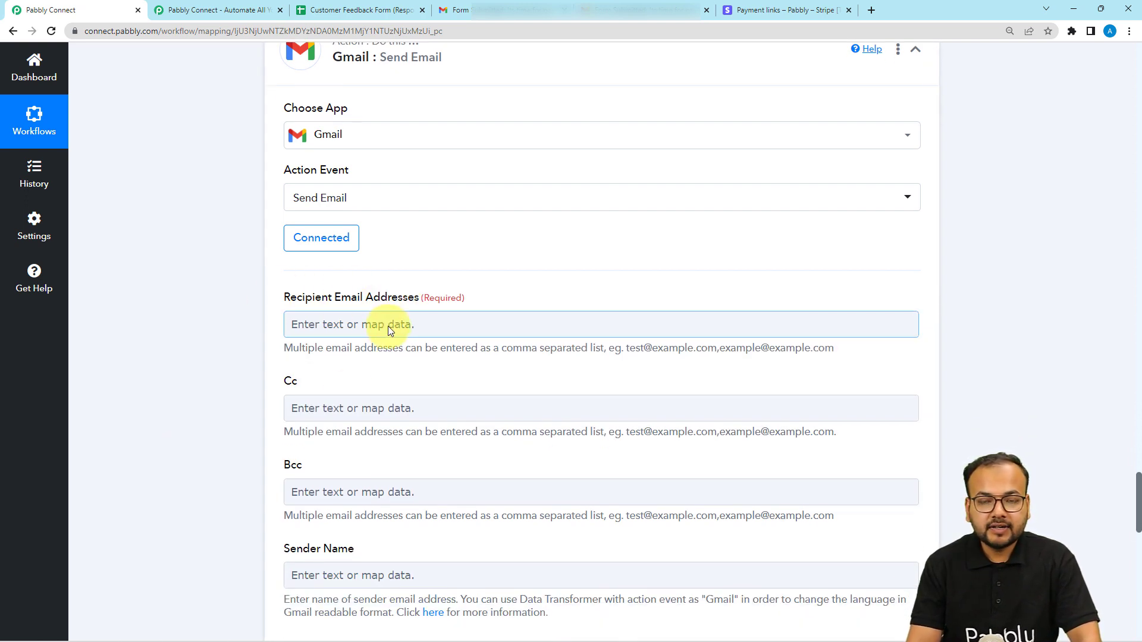
{"action": "scroll", "coordinate": [388, 326], "scroll_direction": "down", "scroll_amount": 3}
{"action": "left_click", "coordinate": [390, 267]}
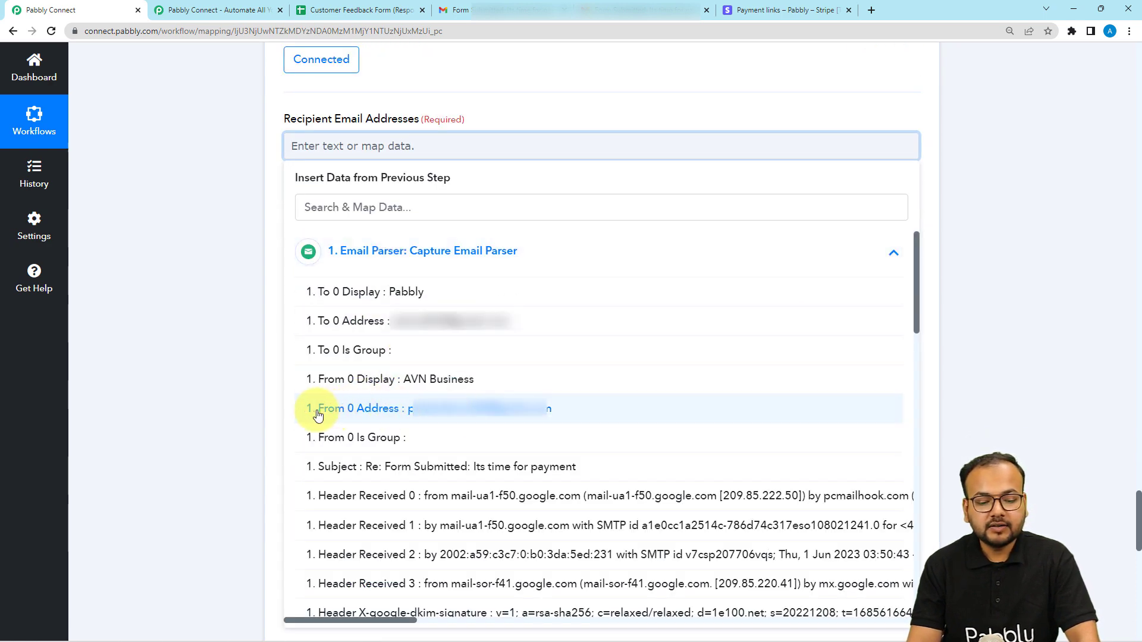
{"action": "left_click", "coordinate": [356, 409]}
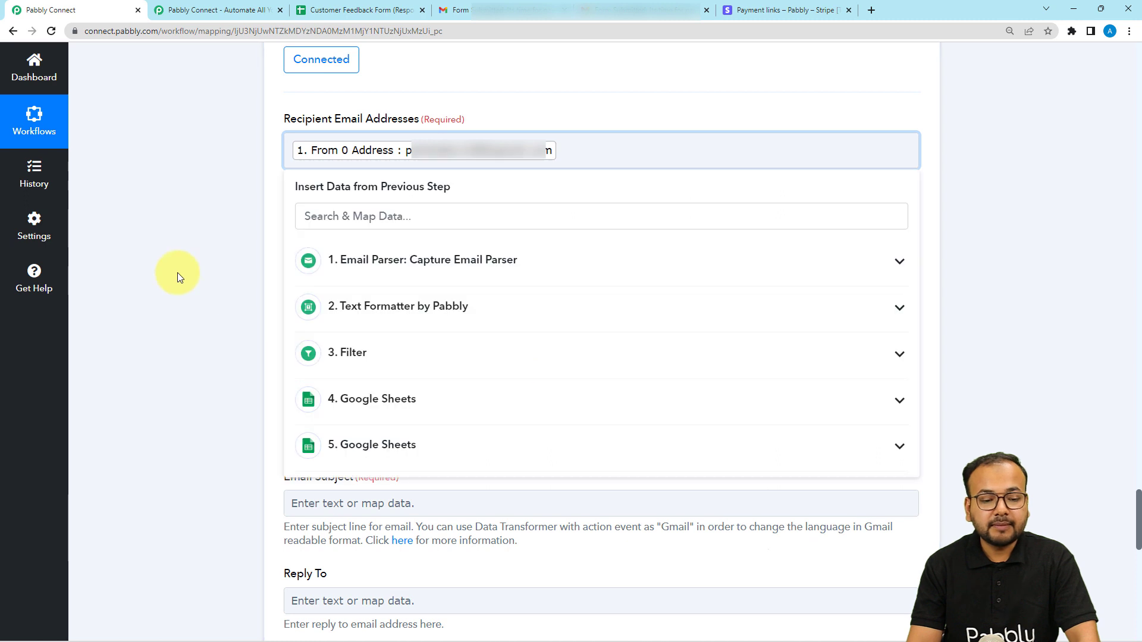
{"action": "left_click", "coordinate": [177, 272]}
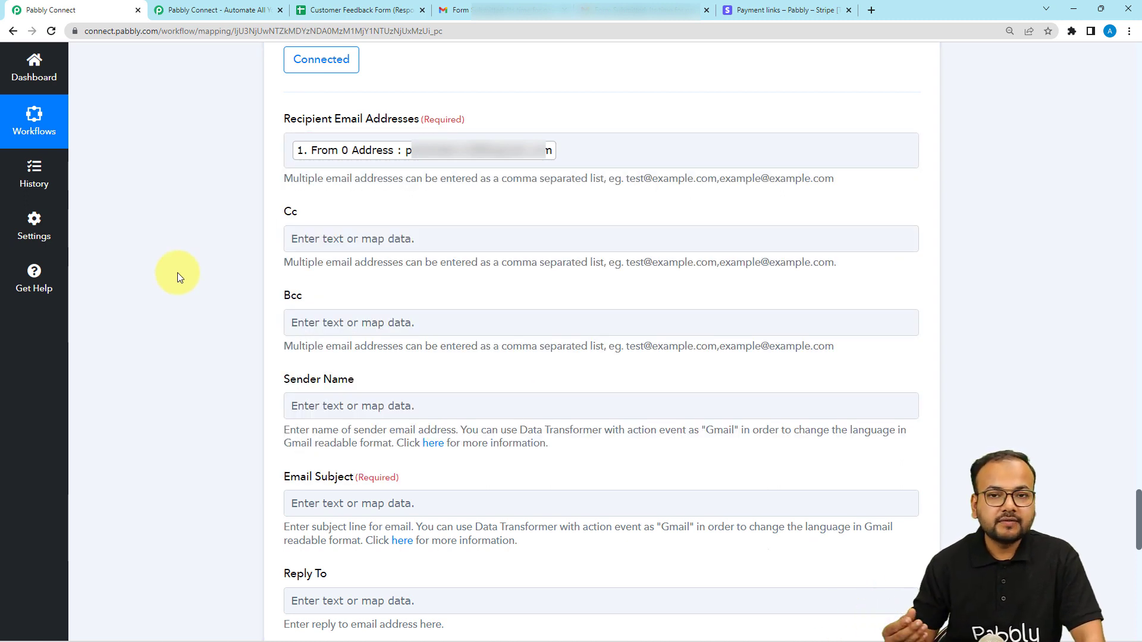
Set the email subject to "Payment Request Approved: Please Complete the payment" and fill the content with the approval message containing the Stripe payment link.
{"action": "scroll", "coordinate": [169, 271], "scroll_direction": "down", "scroll_amount": 2}
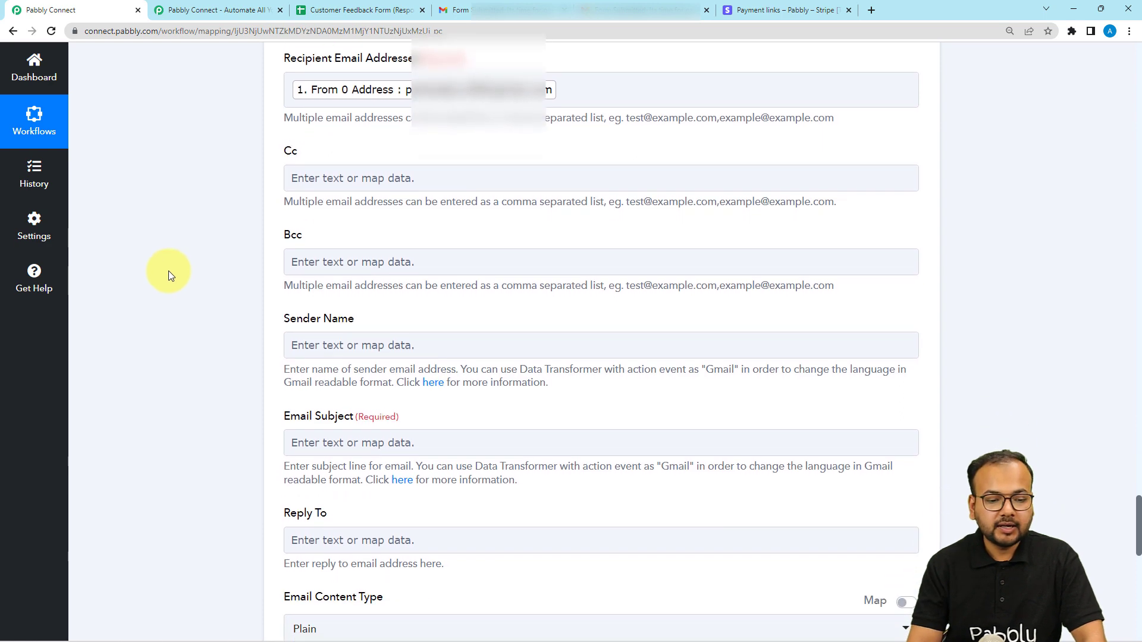
{"action": "scroll", "coordinate": [167, 273], "scroll_direction": "down", "scroll_amount": 1}
{"action": "left_click", "coordinate": [384, 234]}
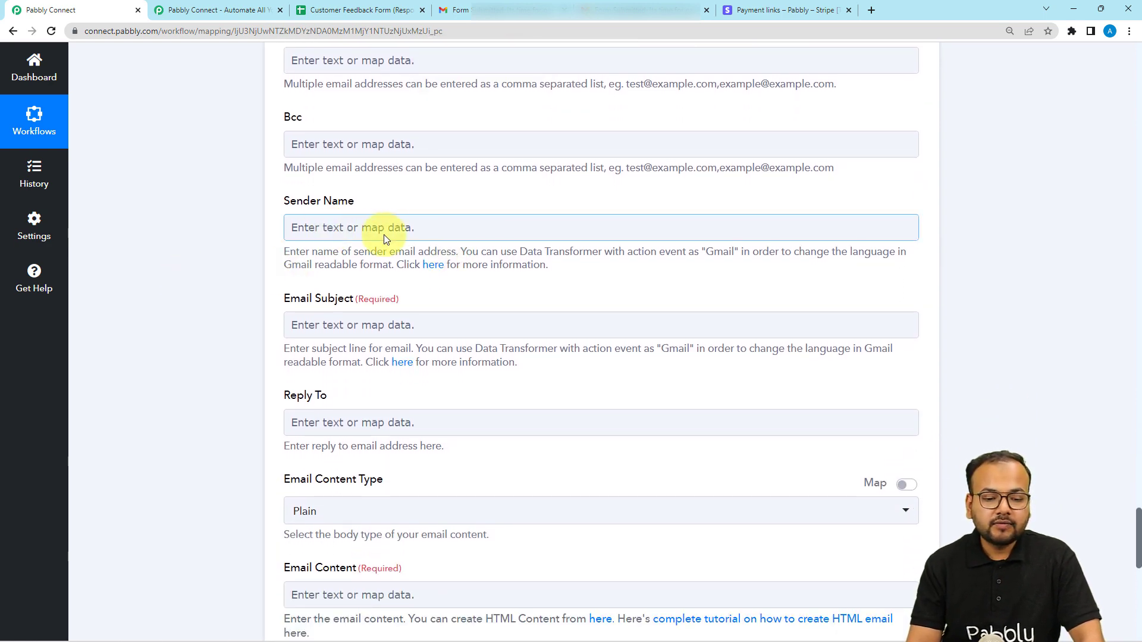
{"action": "scroll", "coordinate": [416, 226], "scroll_direction": "down", "scroll_amount": 2}
{"action": "left_click", "coordinate": [366, 216]}
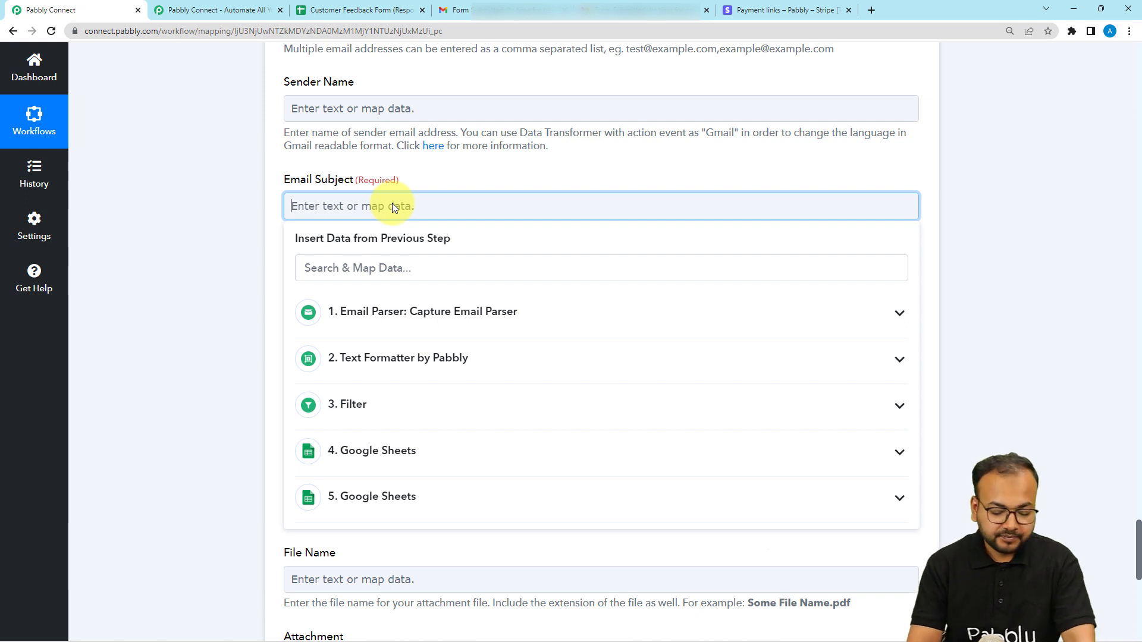
{"action": "key", "text": "ctrl+v"}
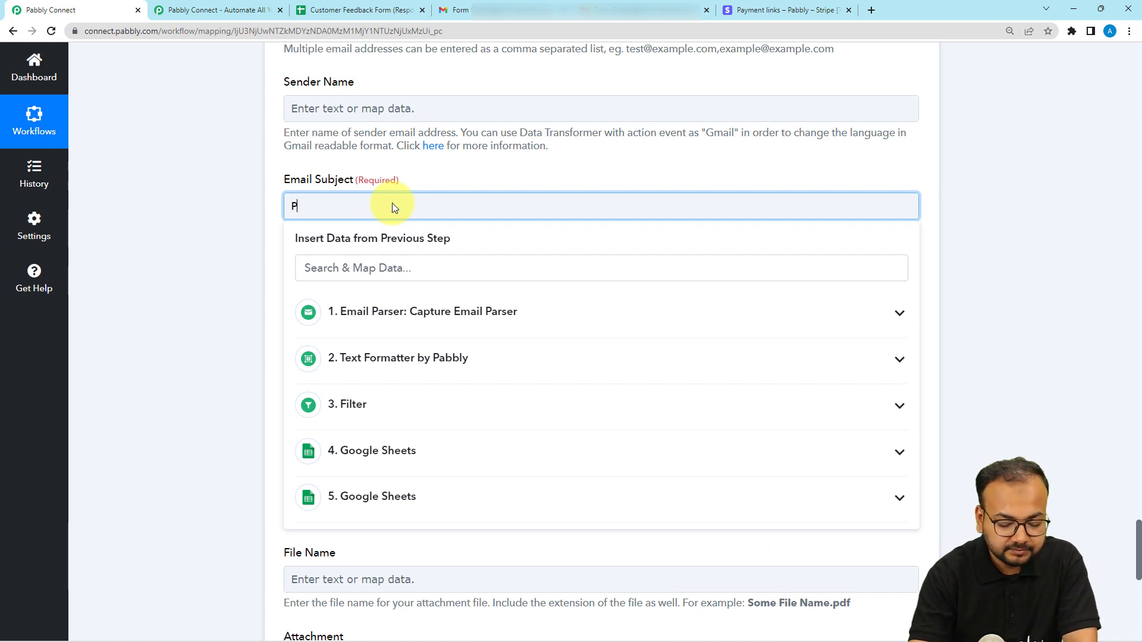
{"action": "scroll", "coordinate": [282, 338], "scroll_direction": "down", "scroll_amount": 2}
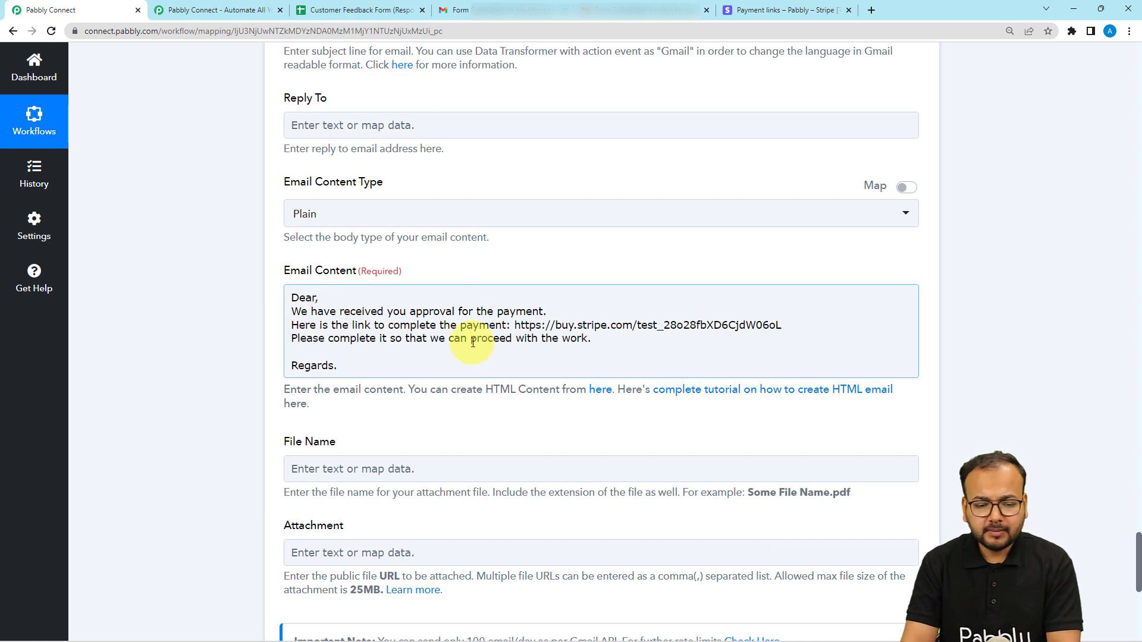
Insert the Email Parser's From 0 Display value after "Dear" in the email content.
{"action": "left_click", "coordinate": [318, 302]}
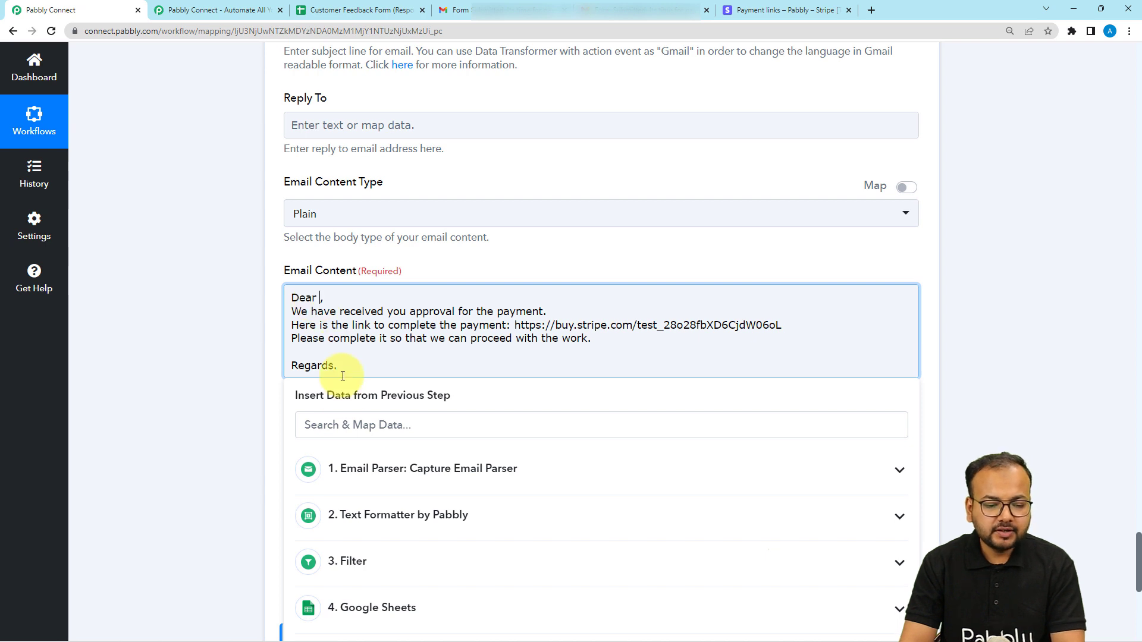
{"action": "left_click", "coordinate": [324, 468]}
{"action": "scroll", "coordinate": [393, 542], "scroll_direction": "down", "scroll_amount": 1}
{"action": "left_click", "coordinate": [392, 540]}
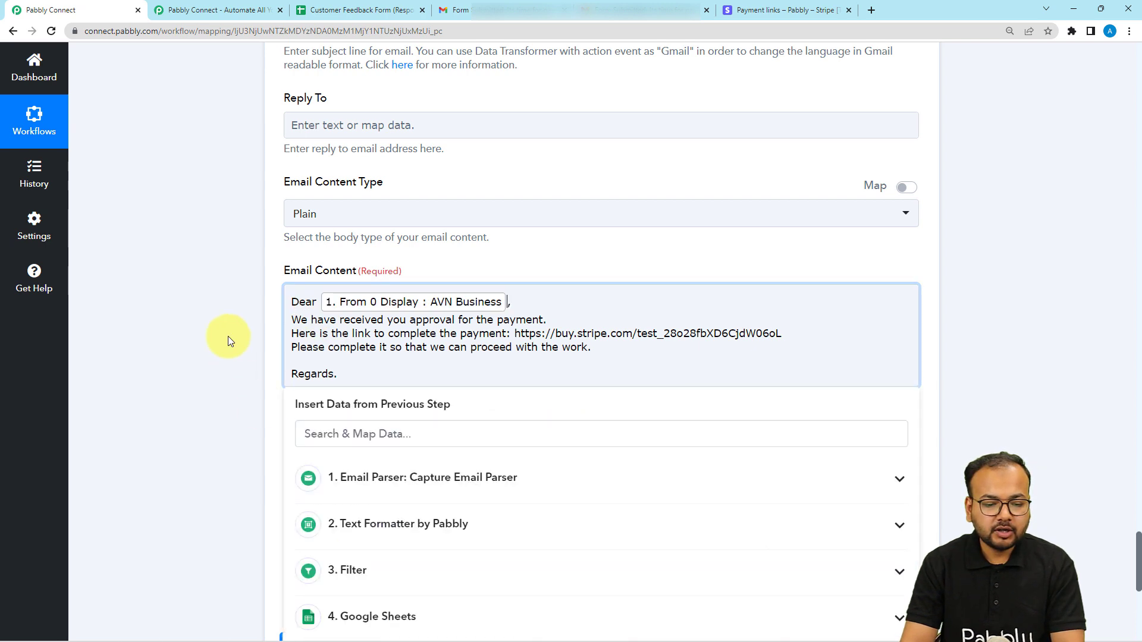
{"action": "left_click", "coordinate": [239, 339]}
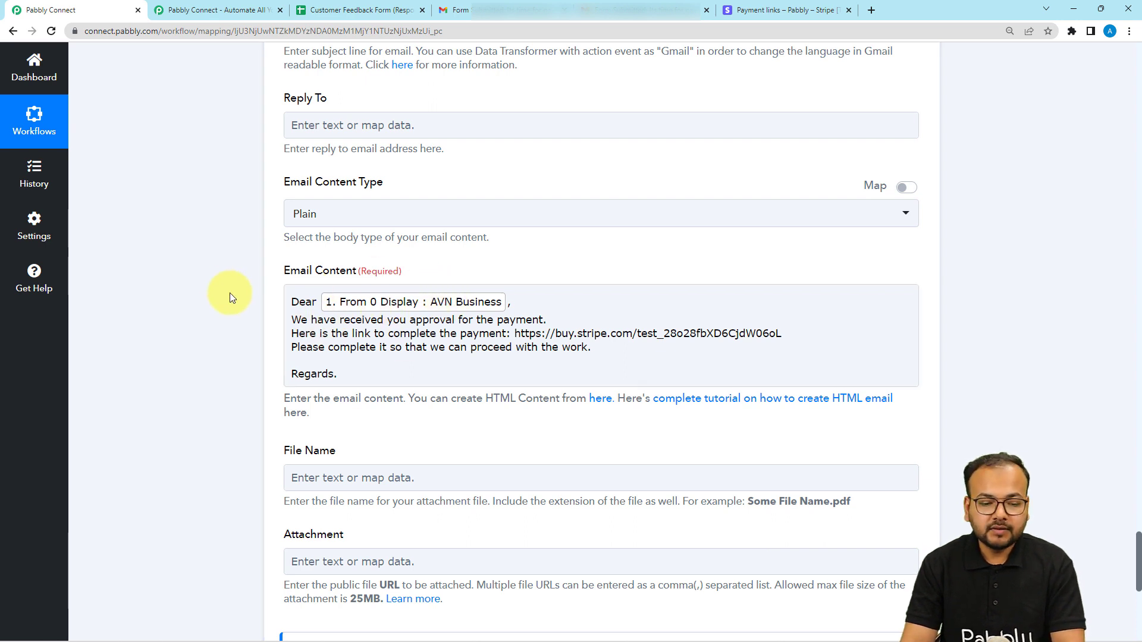
{"action": "left_click", "coordinate": [364, 310]}
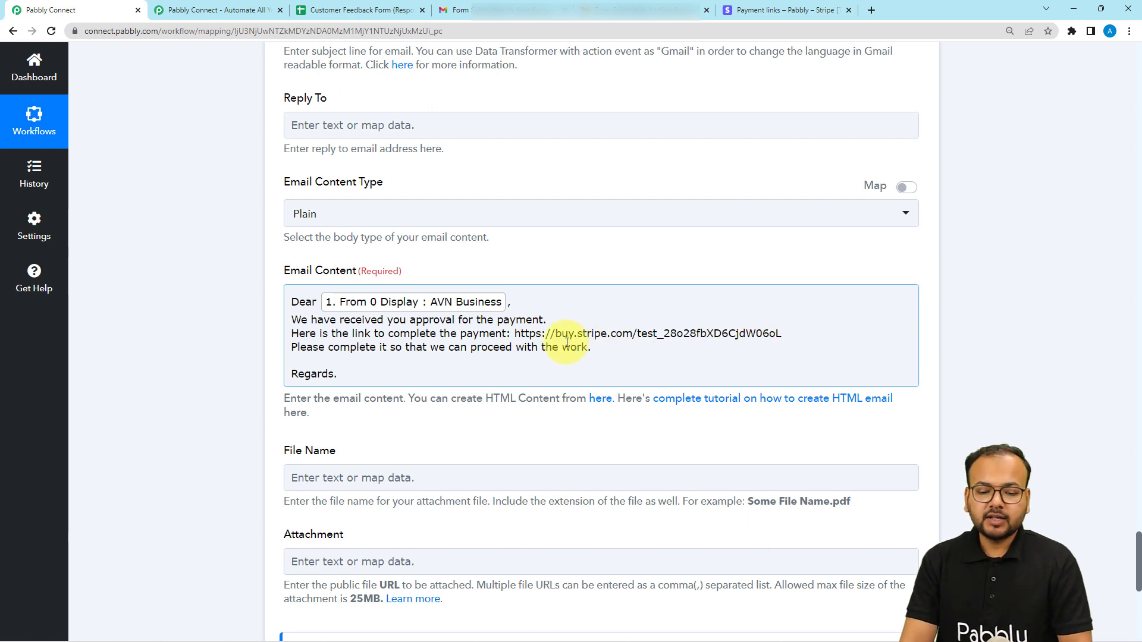
{"action": "left_click", "coordinate": [232, 345]}
Check the customer's Gmail inbox, return to Pabbly Connect, and save the Send Email action with a test request.
{"action": "scroll", "coordinate": [232, 345], "scroll_direction": "down", "scroll_amount": 4}
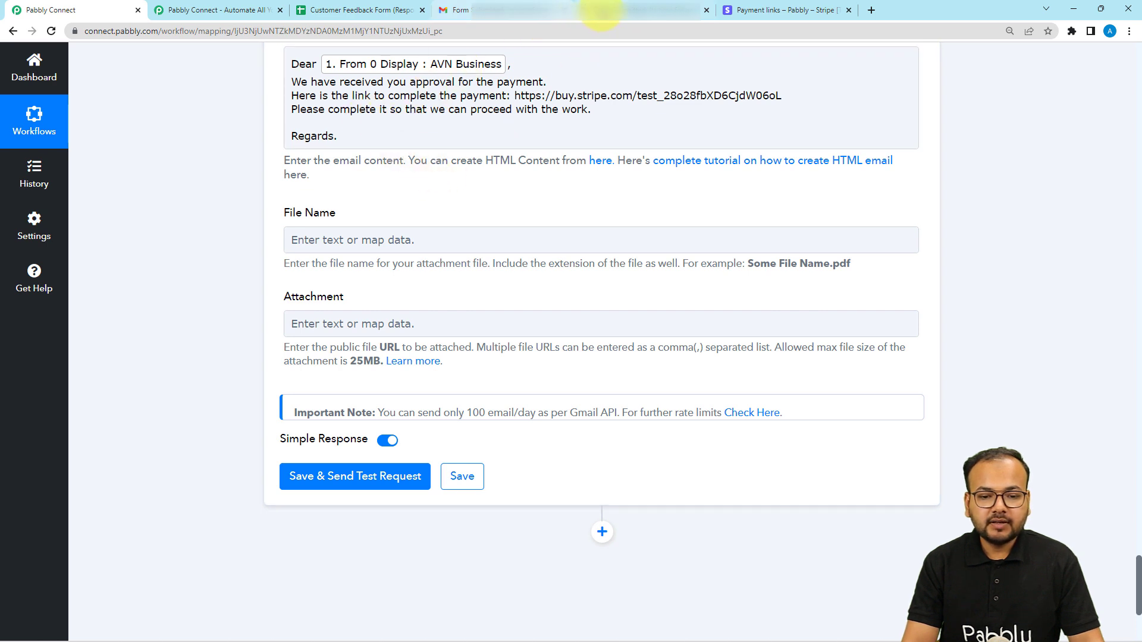
{"action": "left_click", "coordinate": [602, 10]}
{"action": "left_click", "coordinate": [210, 108]}
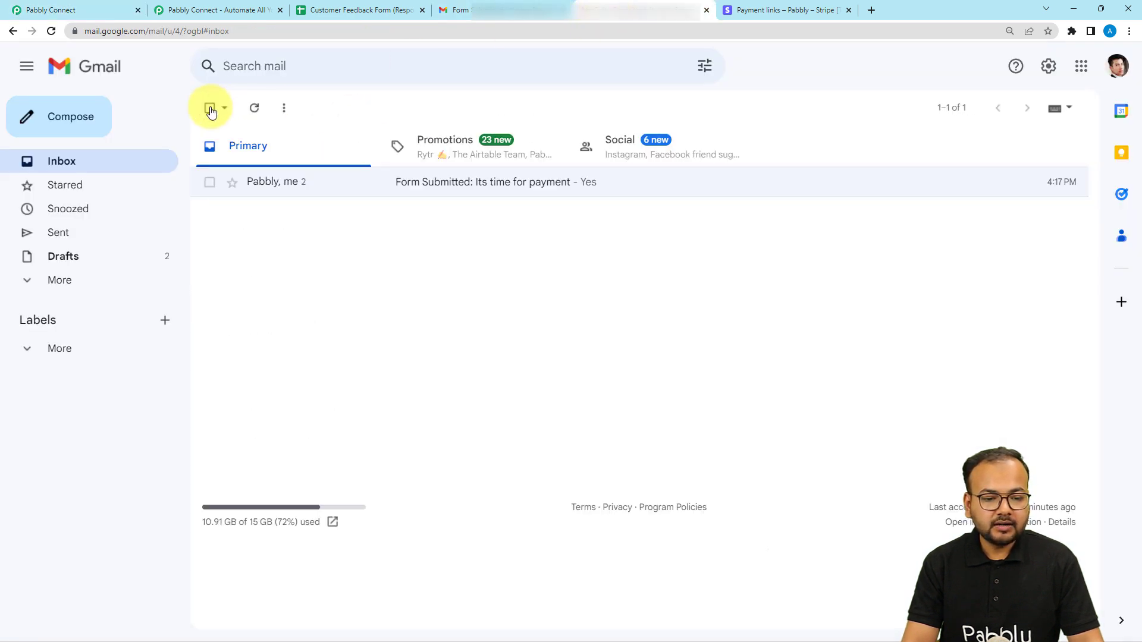
{"action": "left_click", "coordinate": [64, 9]}
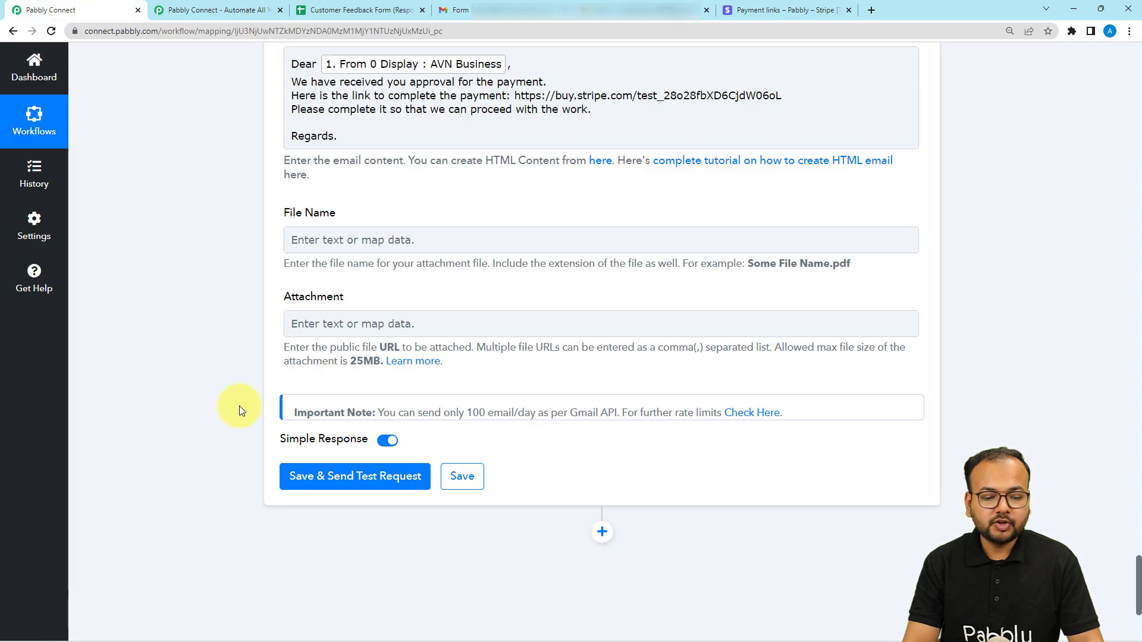
{"action": "left_click", "coordinate": [315, 480]}
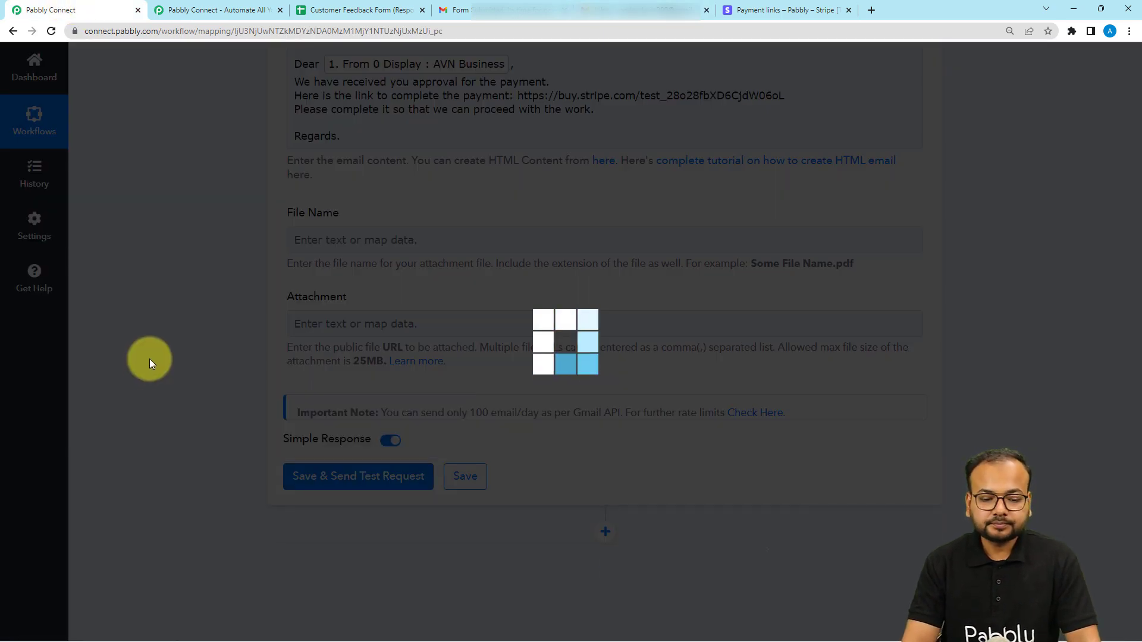
{"action": "scroll", "coordinate": [149, 359], "scroll_direction": "down", "scroll_amount": 4}
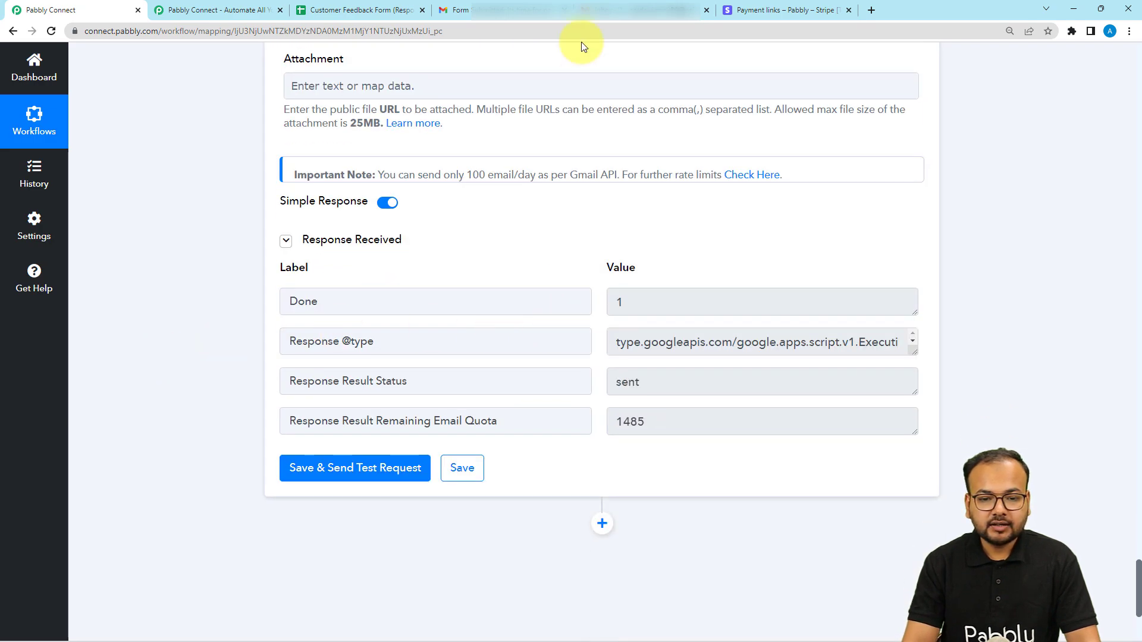
Open the received payment request email in Gmail and compare it with the email content set in the workflow.
{"action": "left_click", "coordinate": [589, 10]}
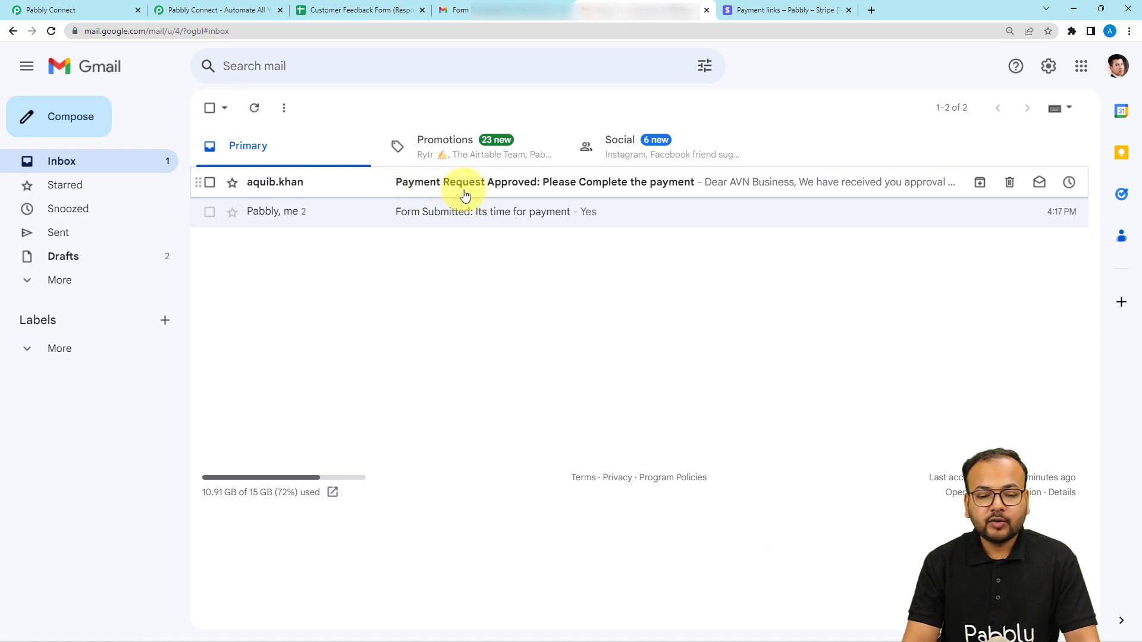
{"action": "left_click", "coordinate": [636, 190]}
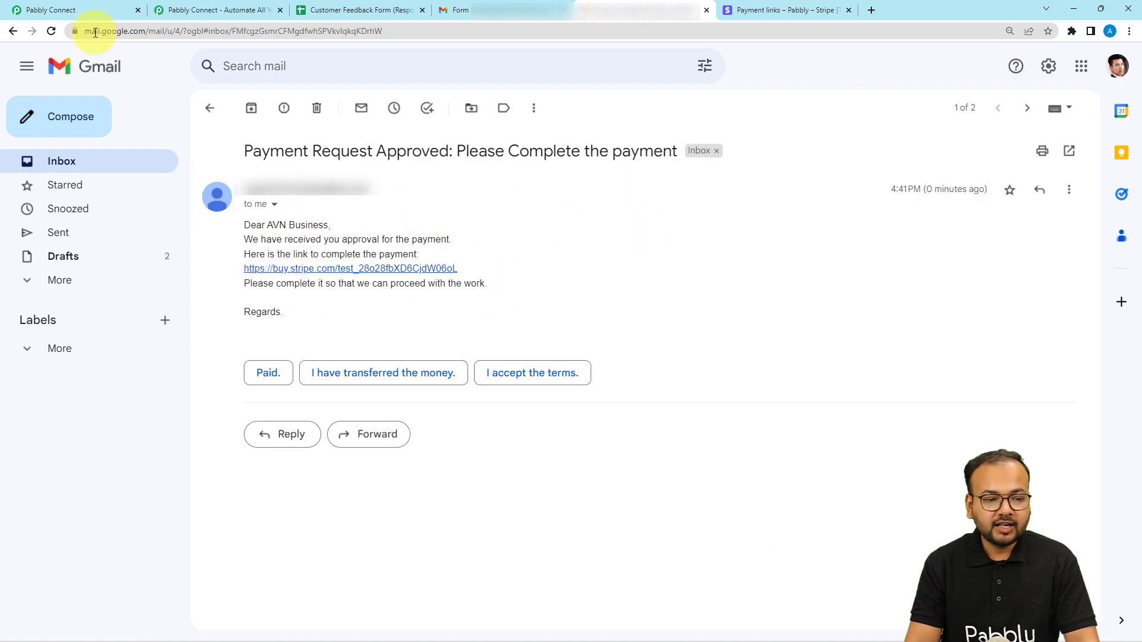
{"action": "left_click", "coordinate": [44, 10]}
{"action": "scroll", "coordinate": [335, 182], "scroll_direction": "up", "scroll_amount": 7}
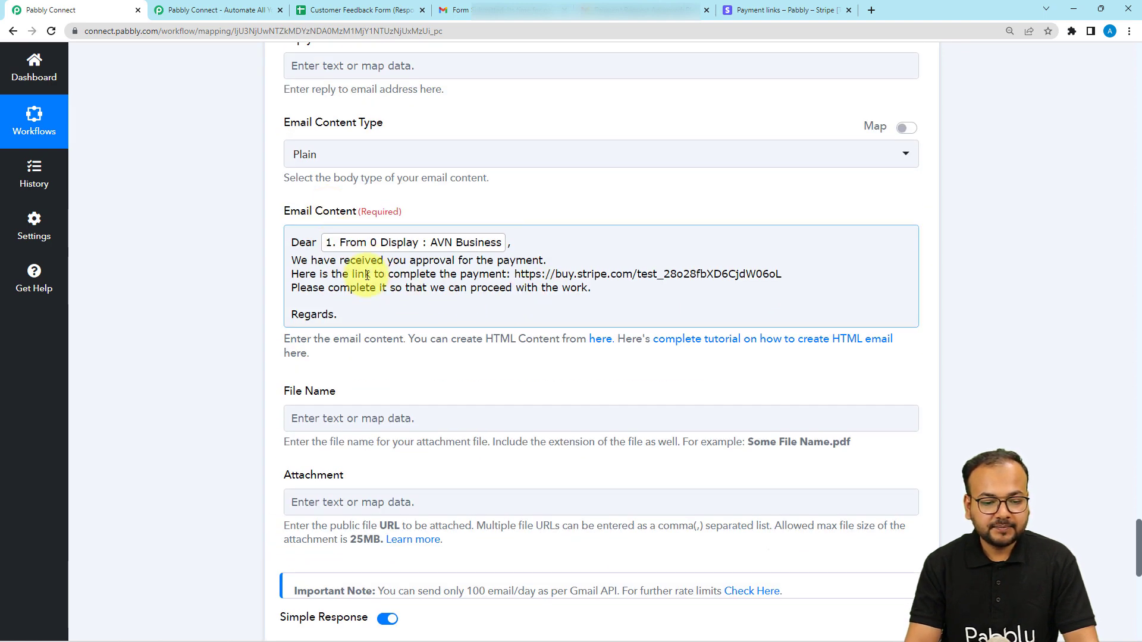
{"action": "left_click", "coordinate": [595, 10]}
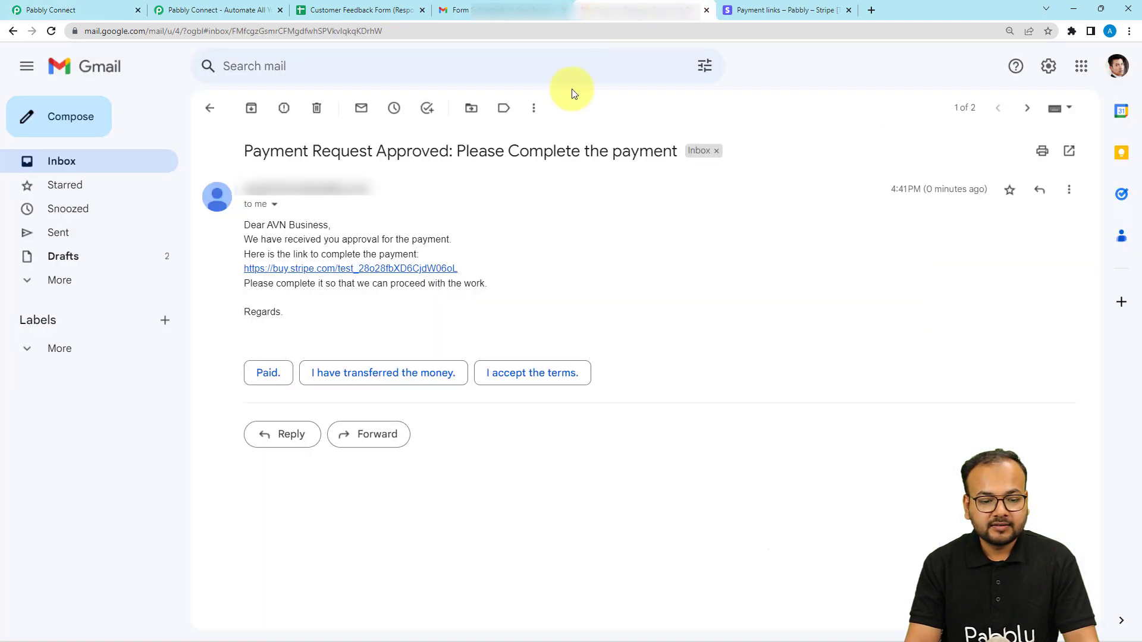
{"action": "left_click", "coordinate": [110, 7]}
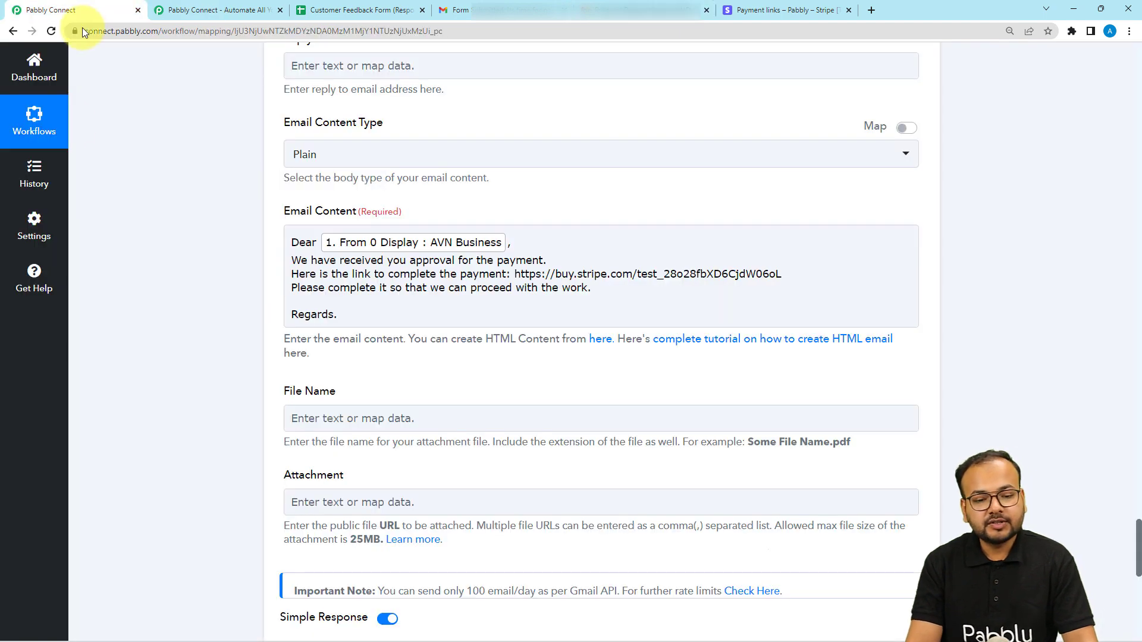
Collapse the Gmail Send Email action in the workflow.
{"action": "scroll", "coordinate": [112, 315], "scroll_direction": "up", "scroll_amount": 7}
{"action": "scroll", "coordinate": [112, 314], "scroll_direction": "up", "scroll_amount": 8}
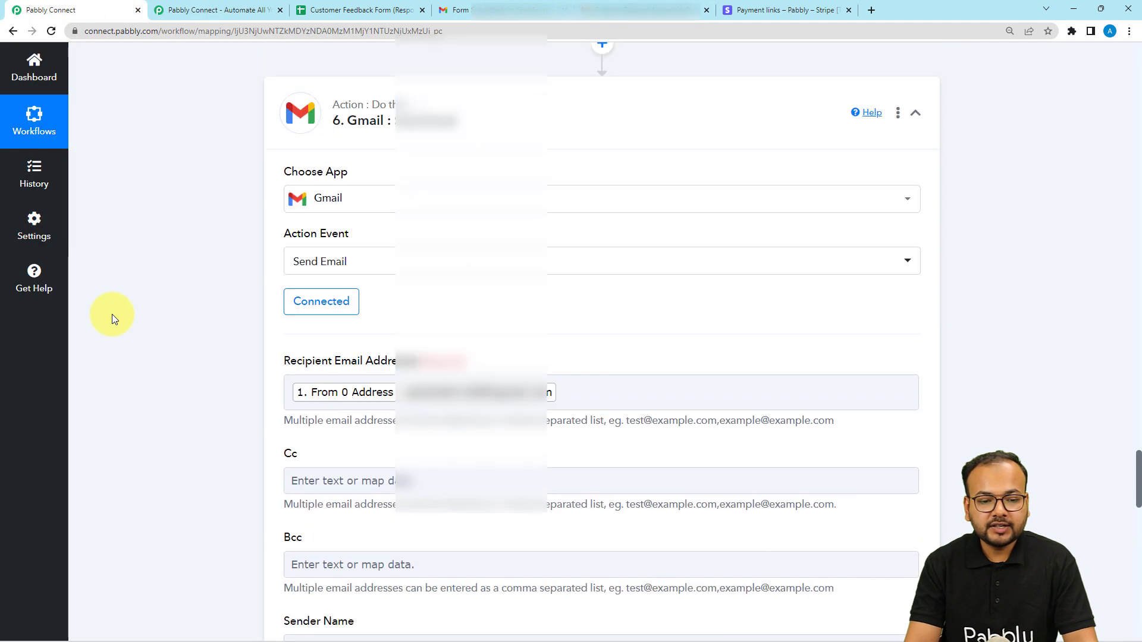
{"action": "left_click", "coordinate": [408, 226]}
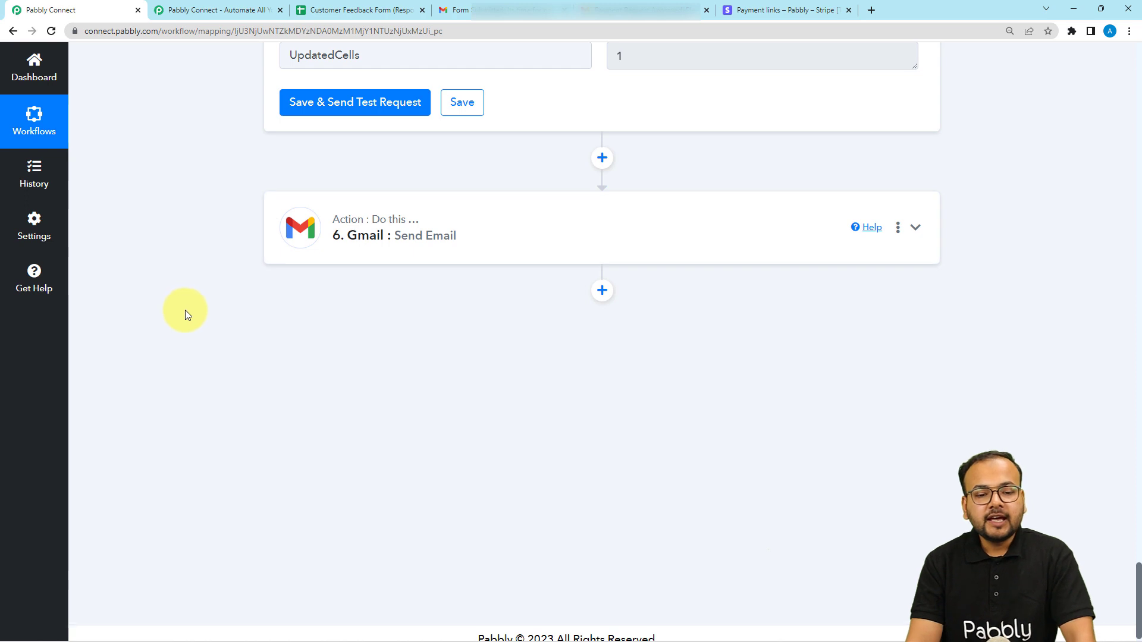